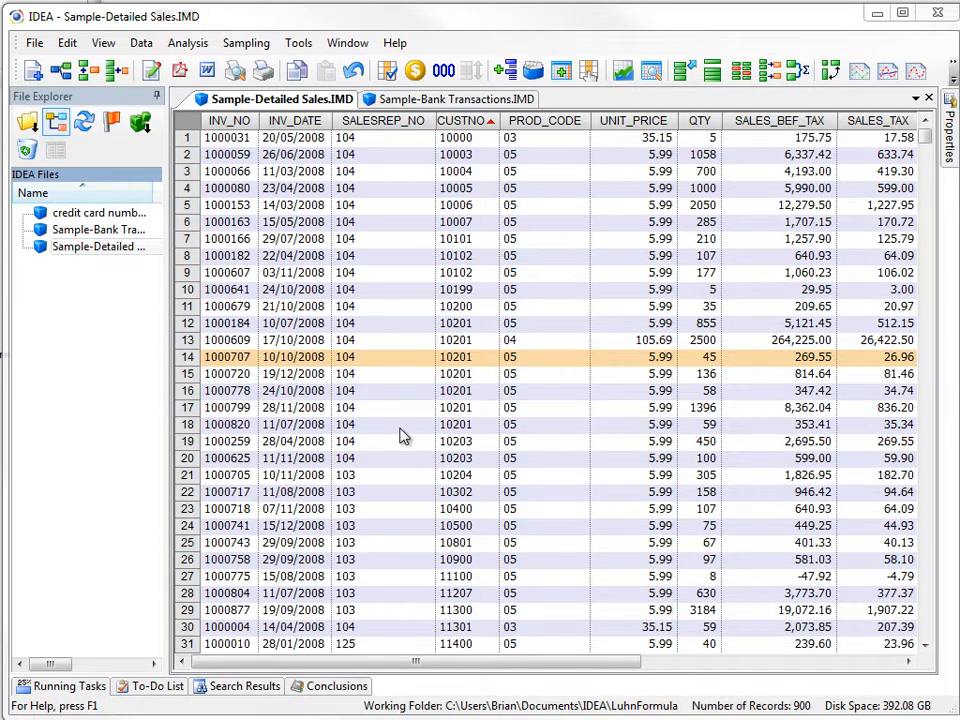
- Append a field named GEO REGION to the Sample-Detailed Sales database as Virtual character with length 2
double_click(483, 338)
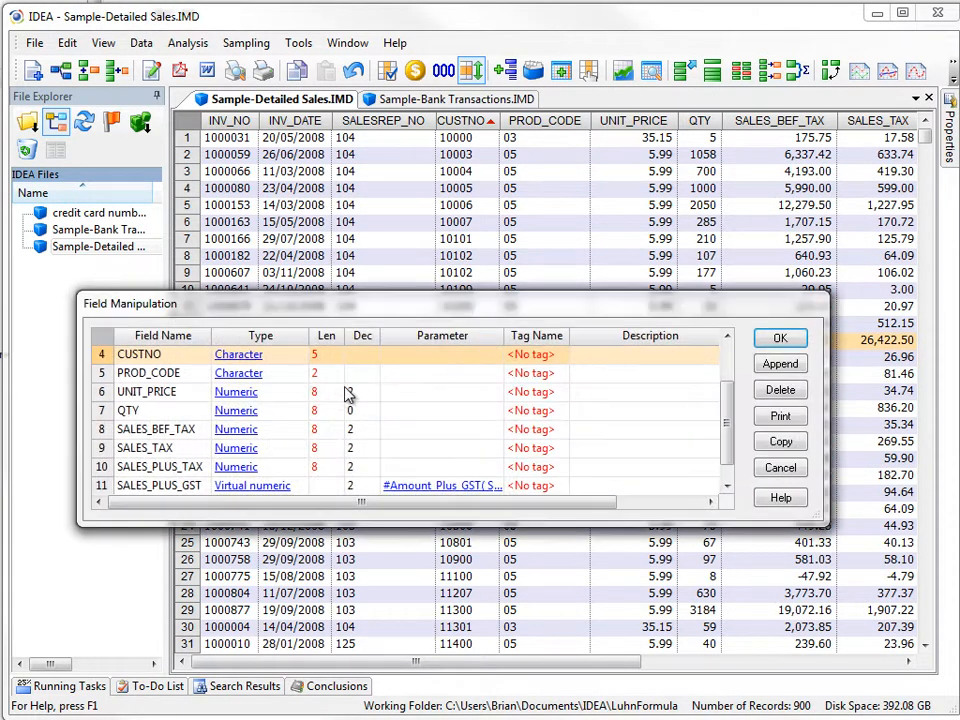
click(779, 365)
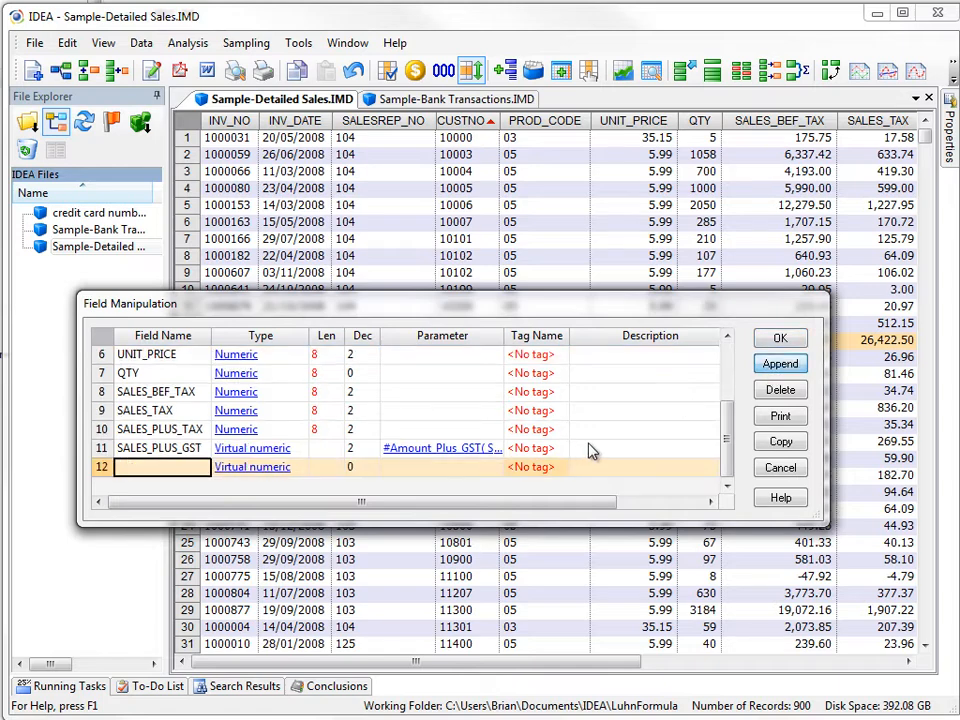
text(GEO REGION)
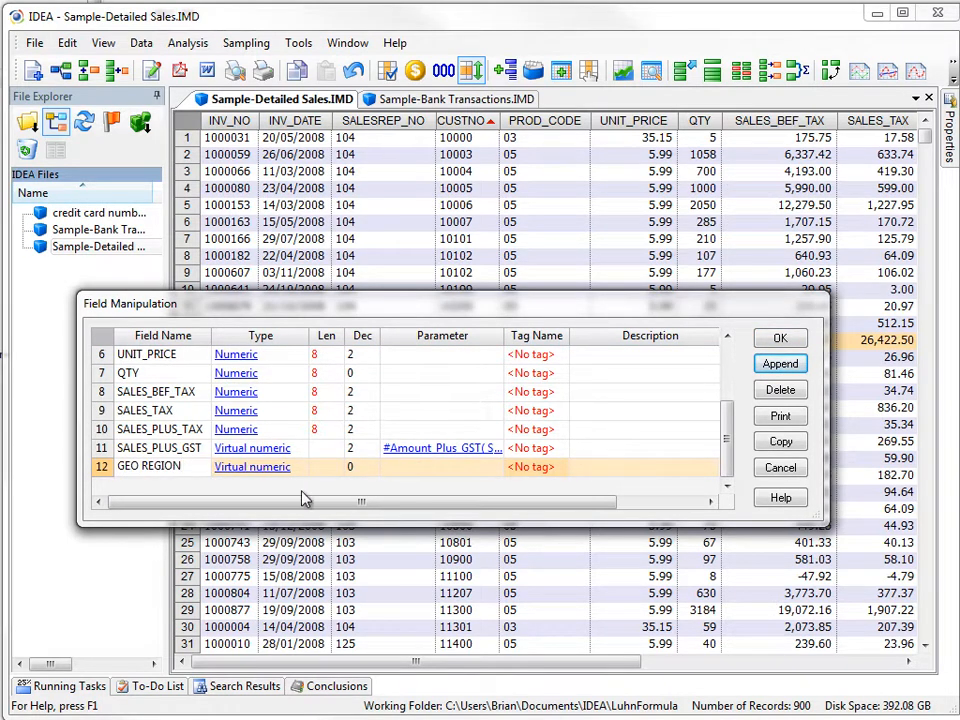
click(285, 467)
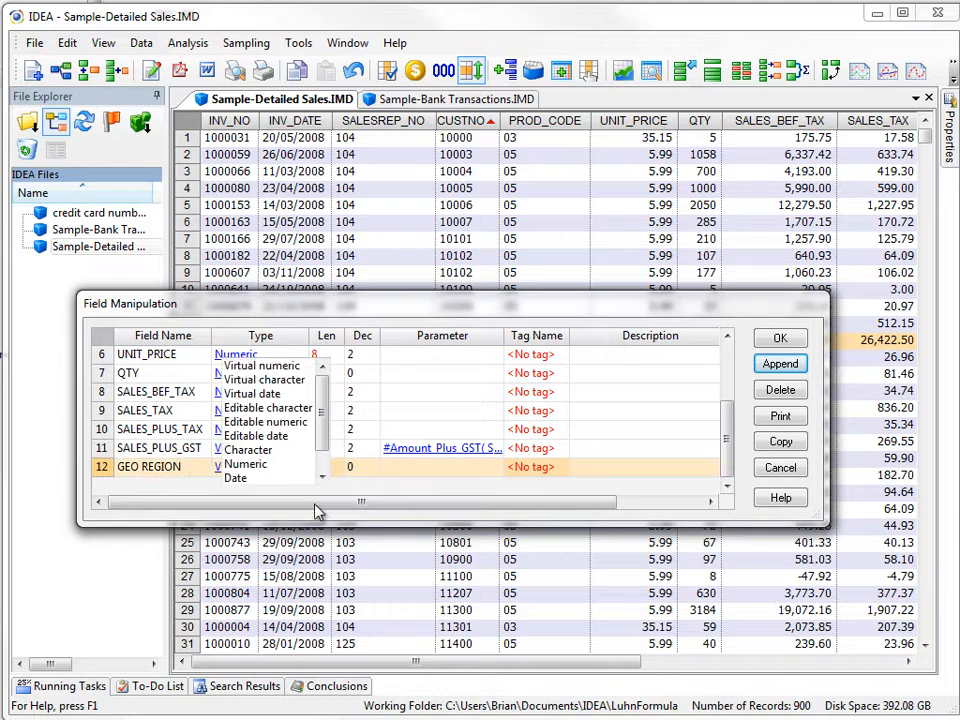
click(264, 380)
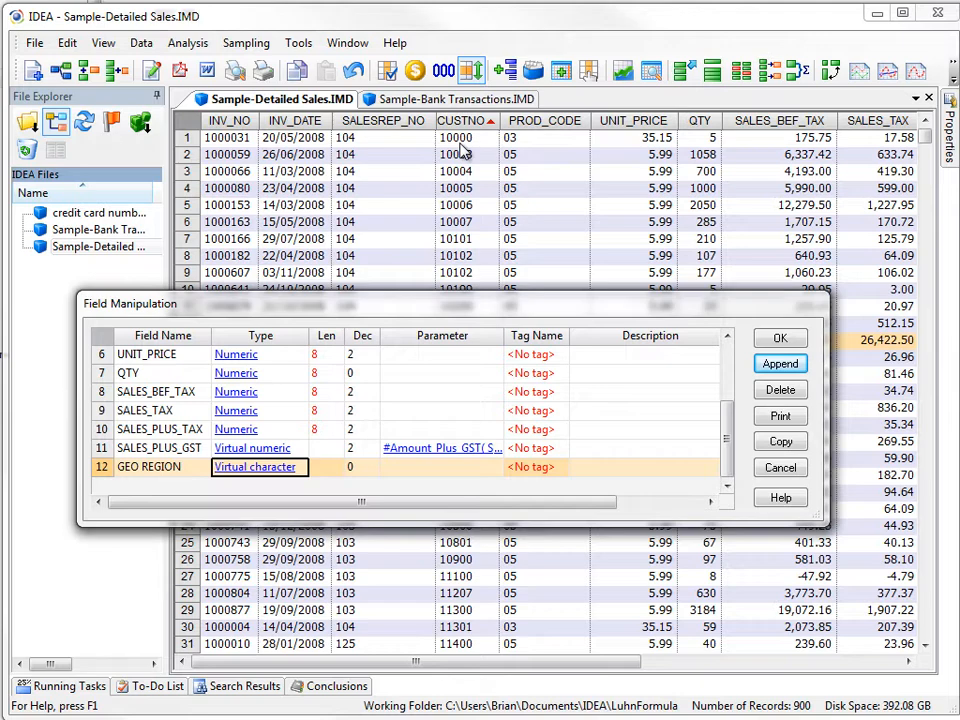
key(Tab)
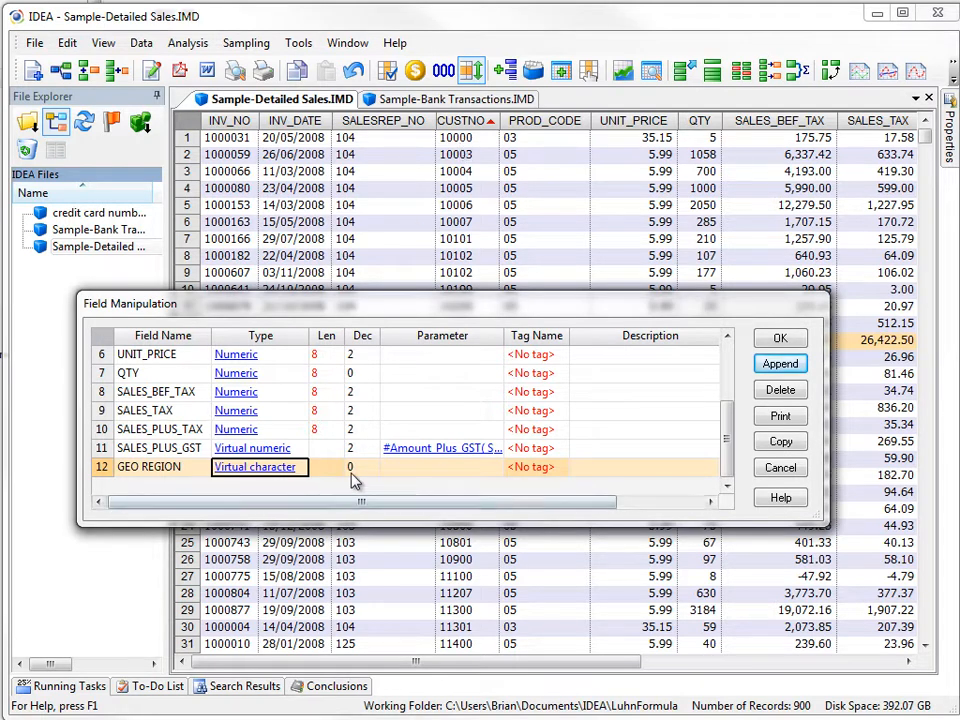
text(2)
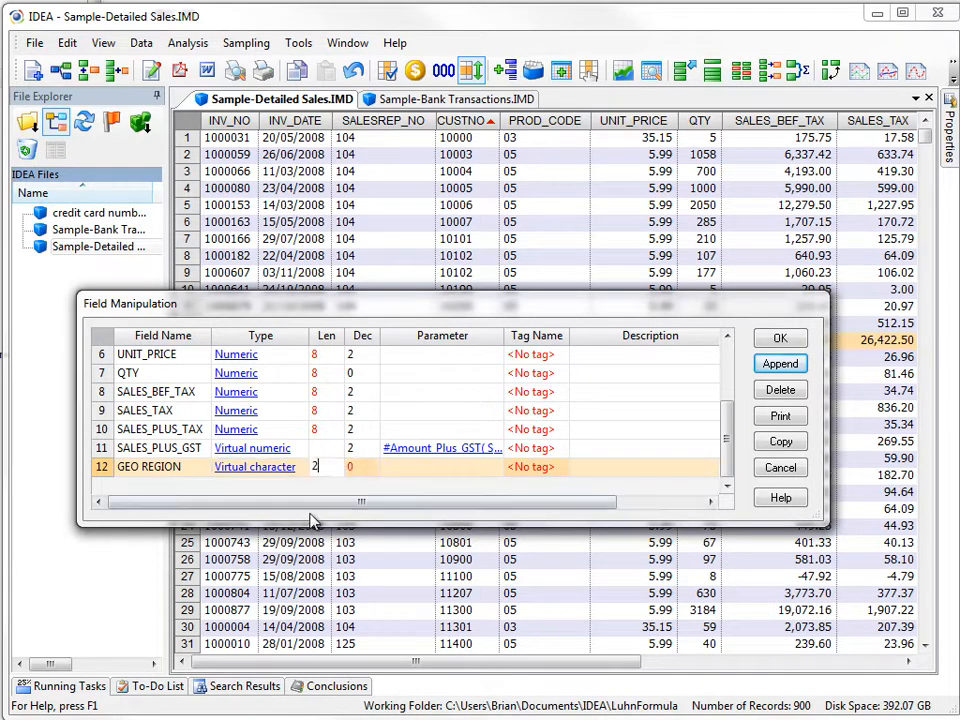
- Create a new custom function named Geo Region from the equation editor of the GEO REGION field
click(420, 472)
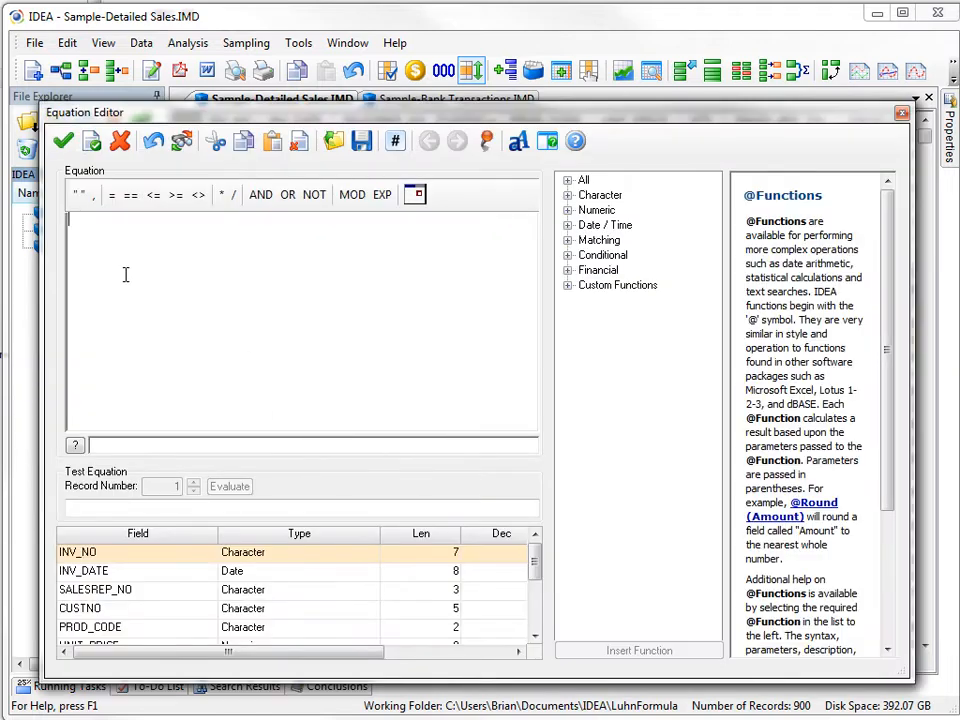
click(396, 143)
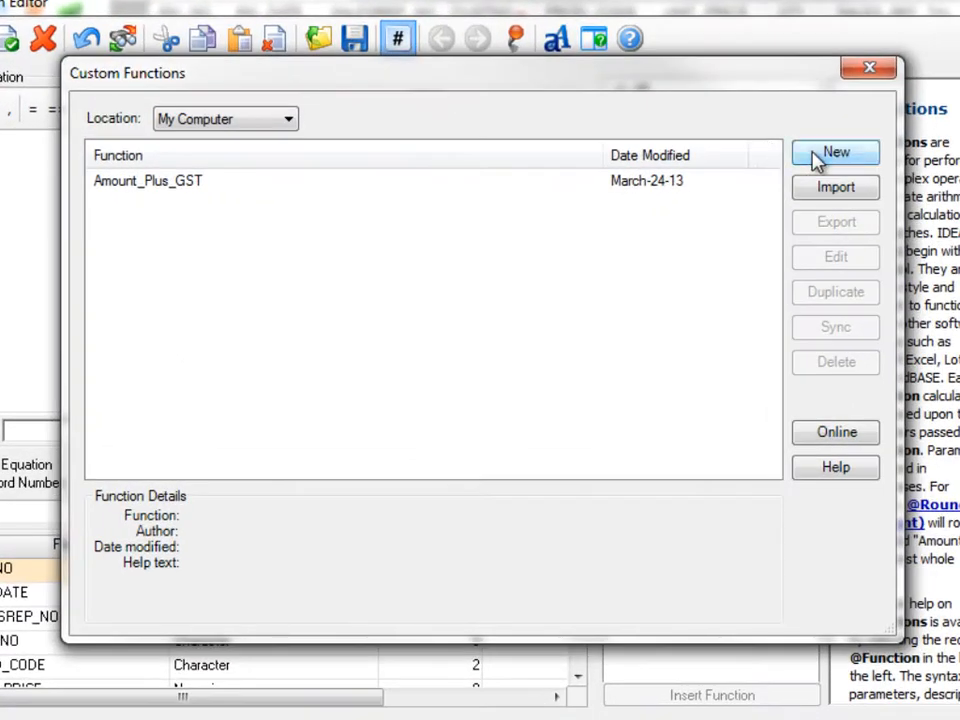
click(820, 163)
text(geo)
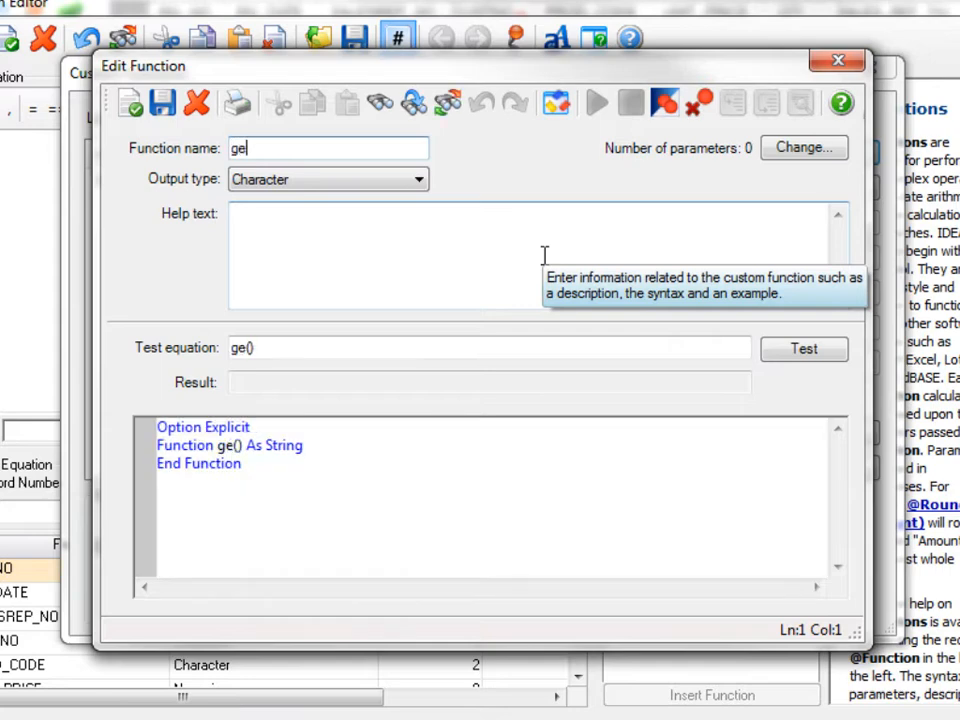
key(BackSpace)
key(BackSpace)
key(BackSpace)
text(Geo)
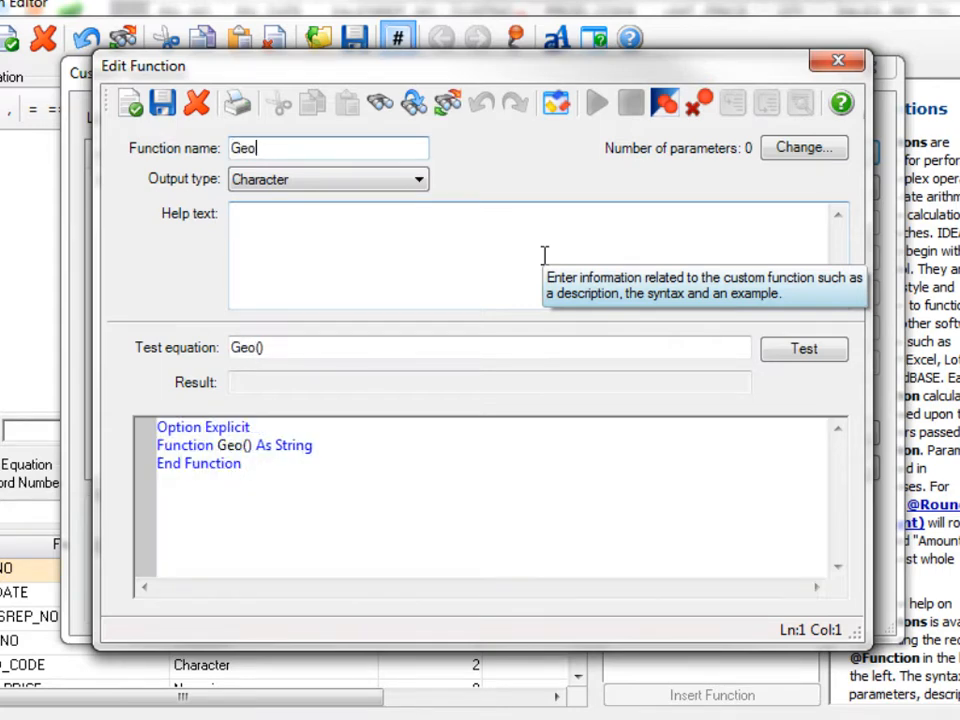
text( REgion)
key(BackSpace)
key(BackSpace)
key(BackSpace)
key(BackSpace)
key(BackSpace)
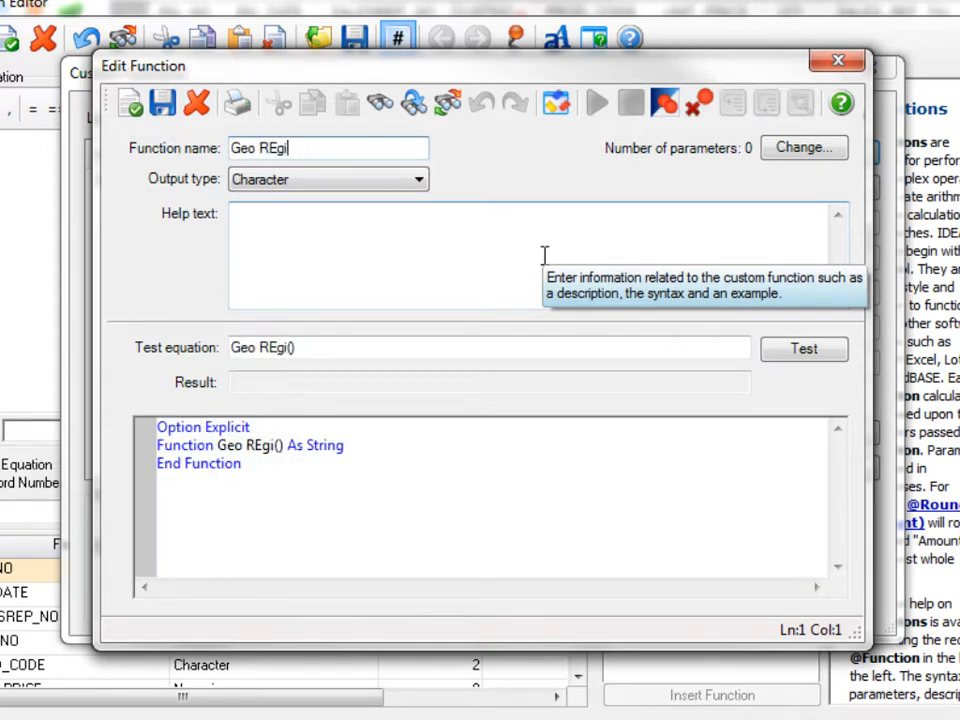
text(egion)
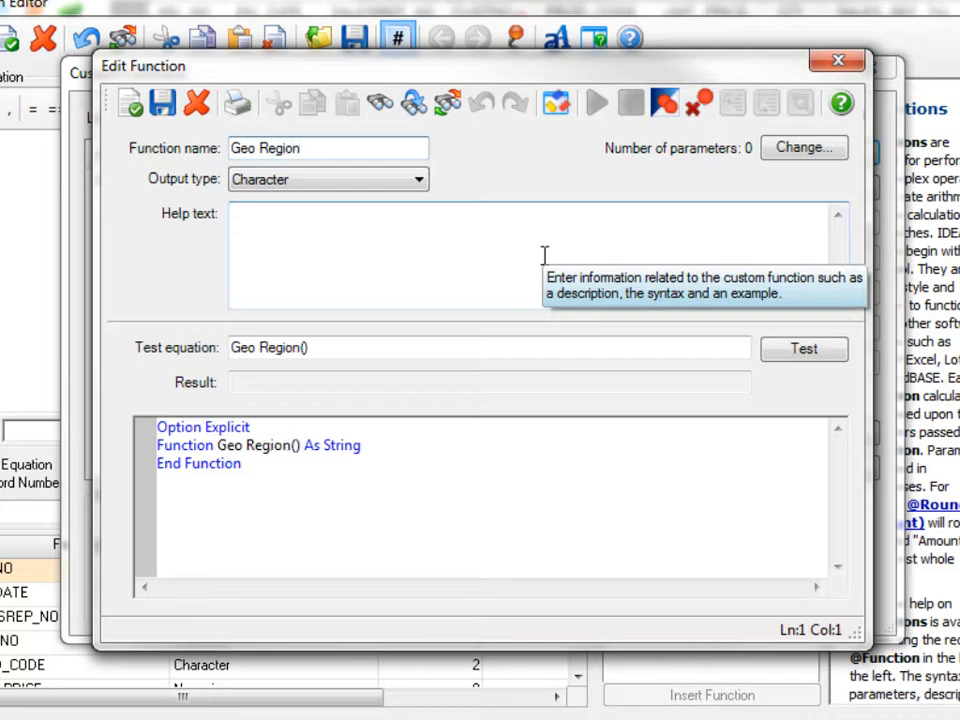
- Define a Character parameter named Region Field with the help text "Field that contains first two char of the geo region"
click(803, 150)
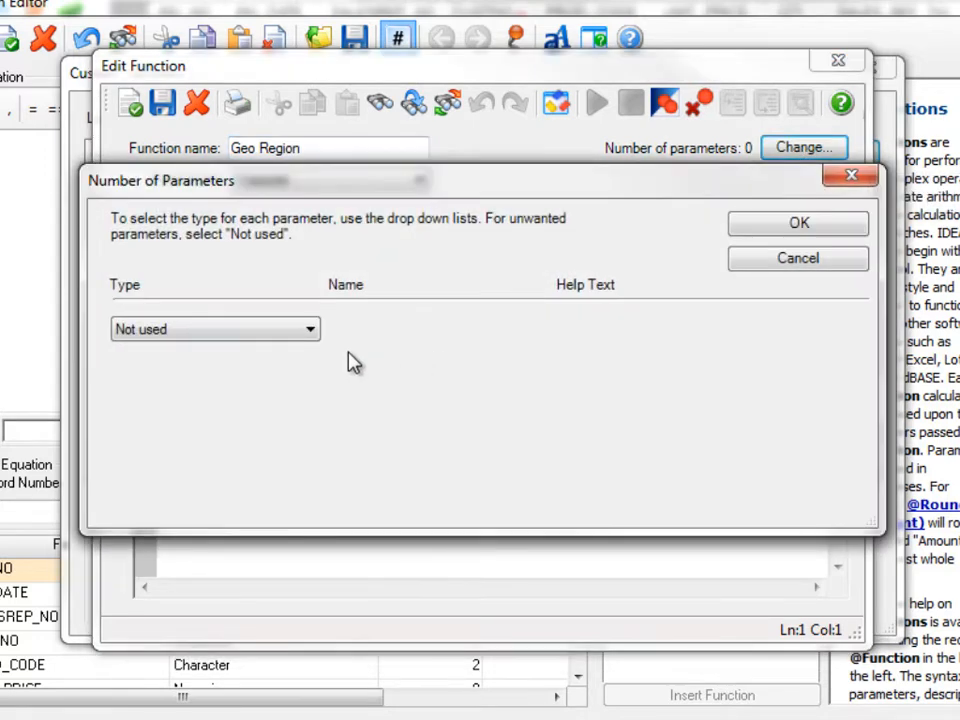
click(310, 333)
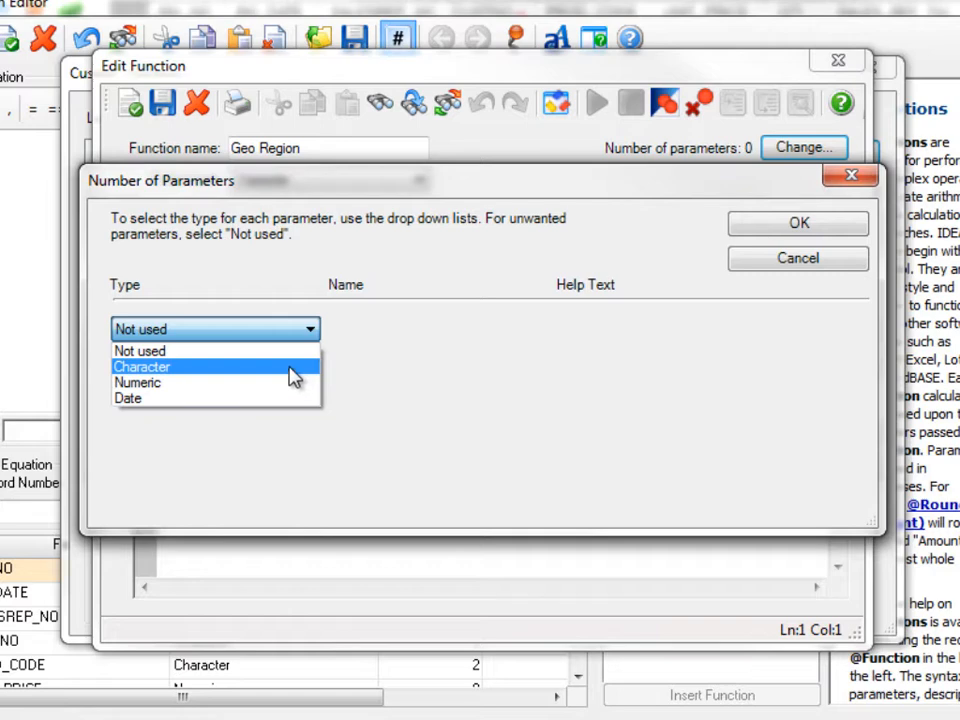
click(293, 377)
key(Tab)
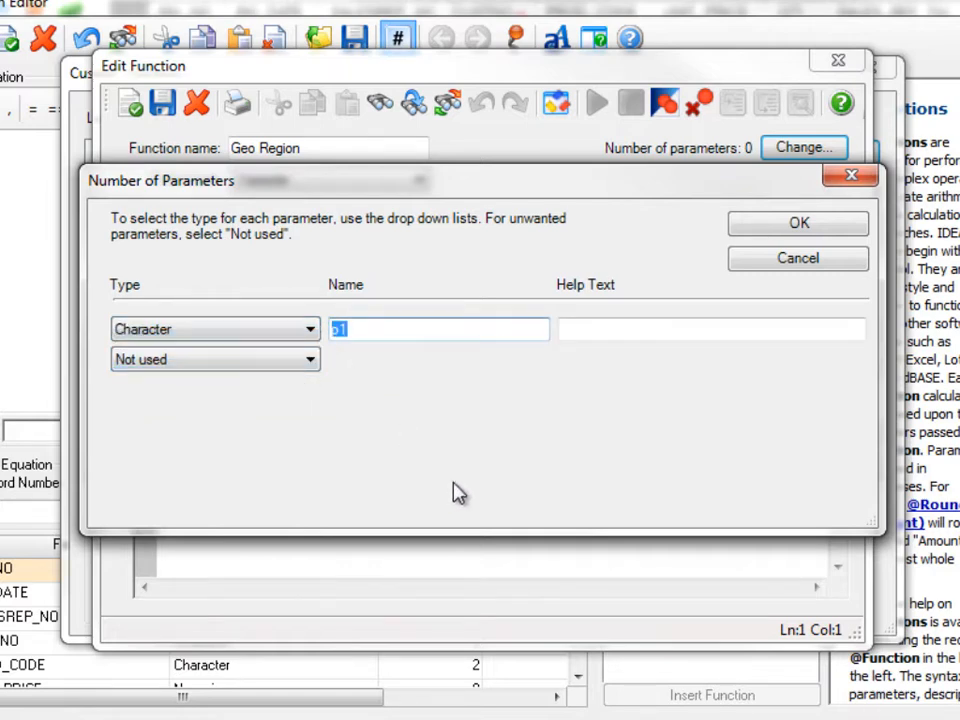
text(Region Field)
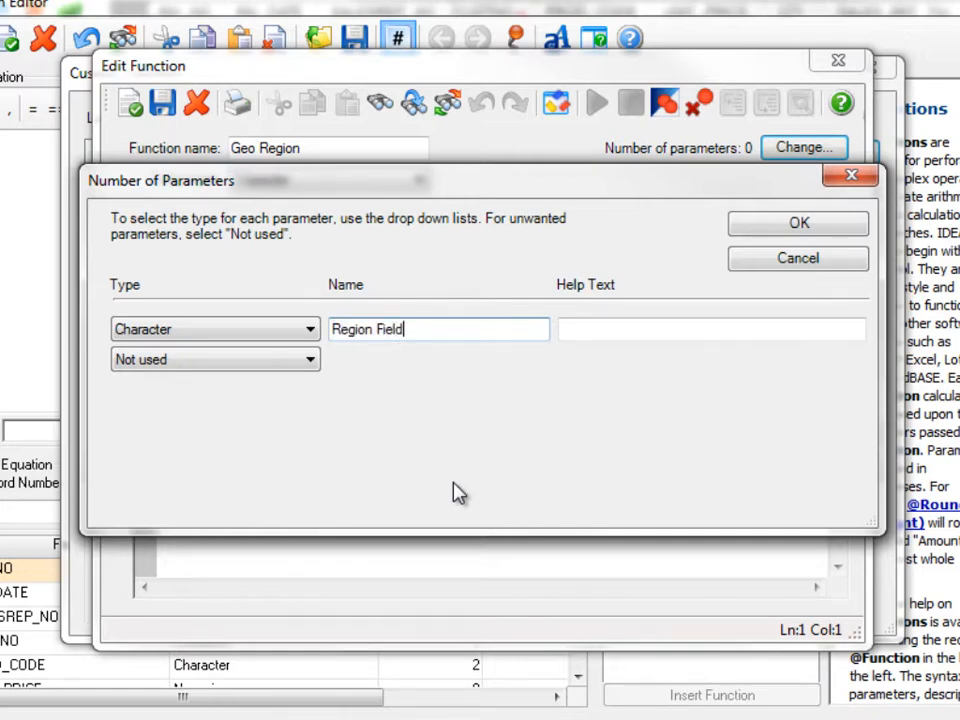
key(Tab)
text(Field )
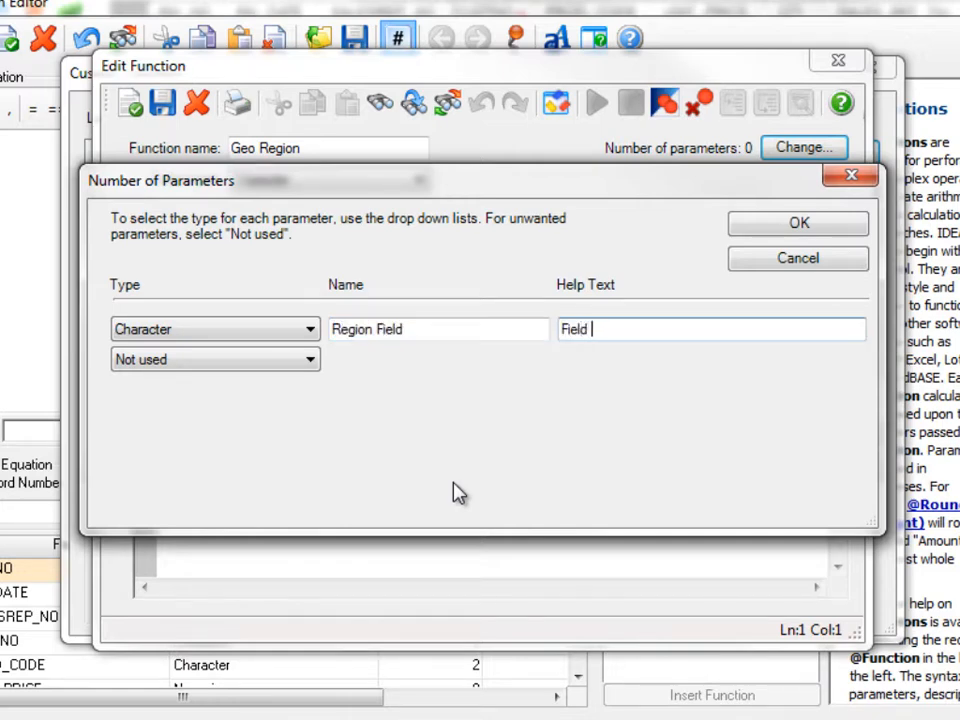
text(that contains )
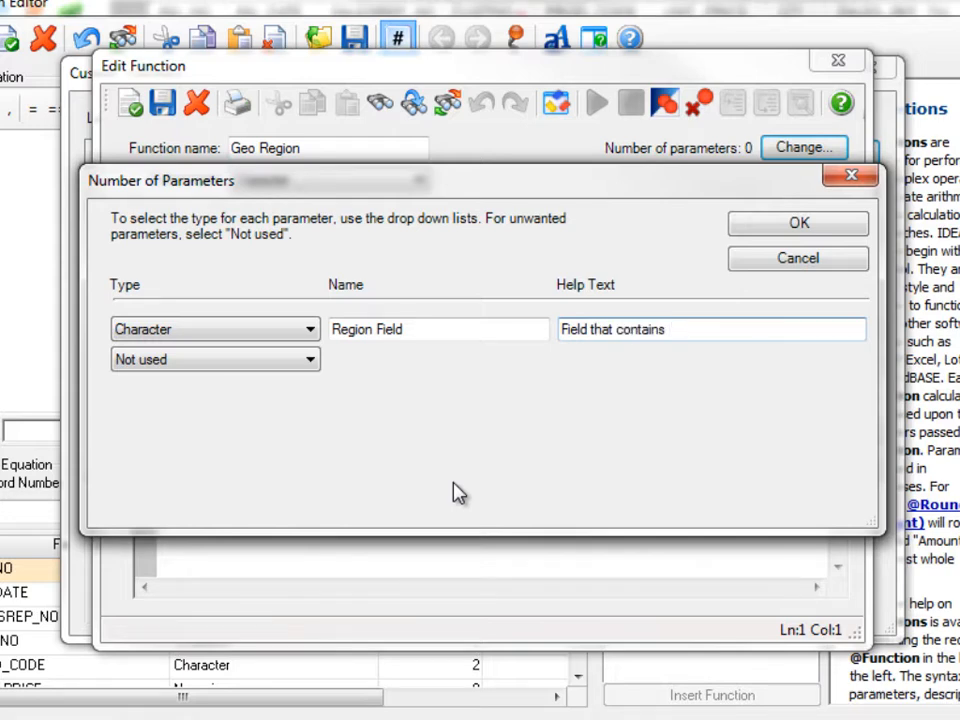
text(first two char of )
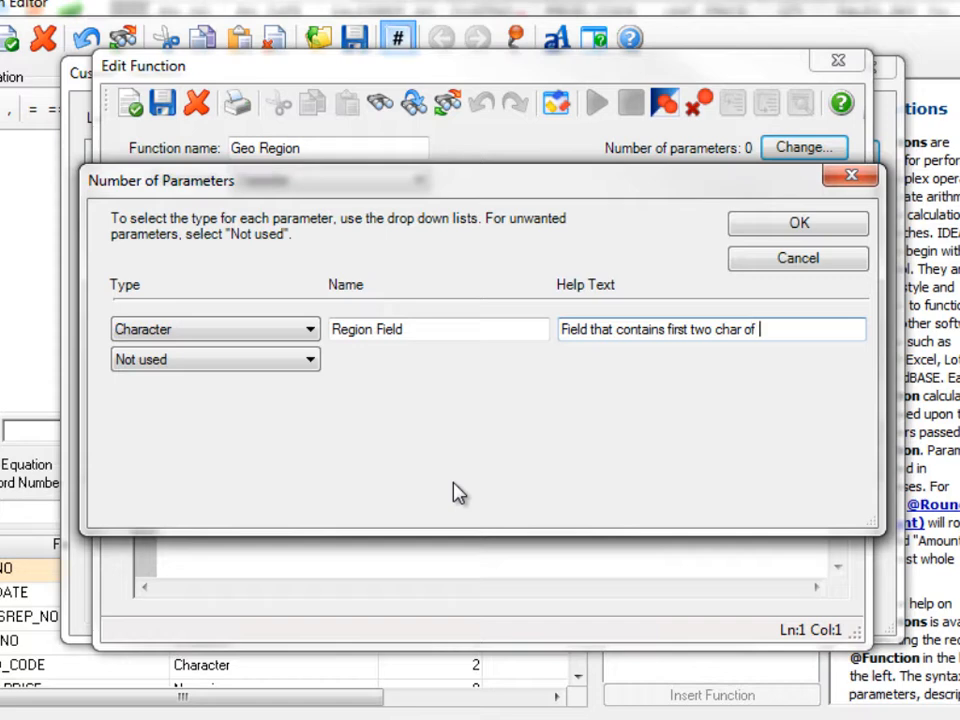
text(the geo region)
click(800, 225)
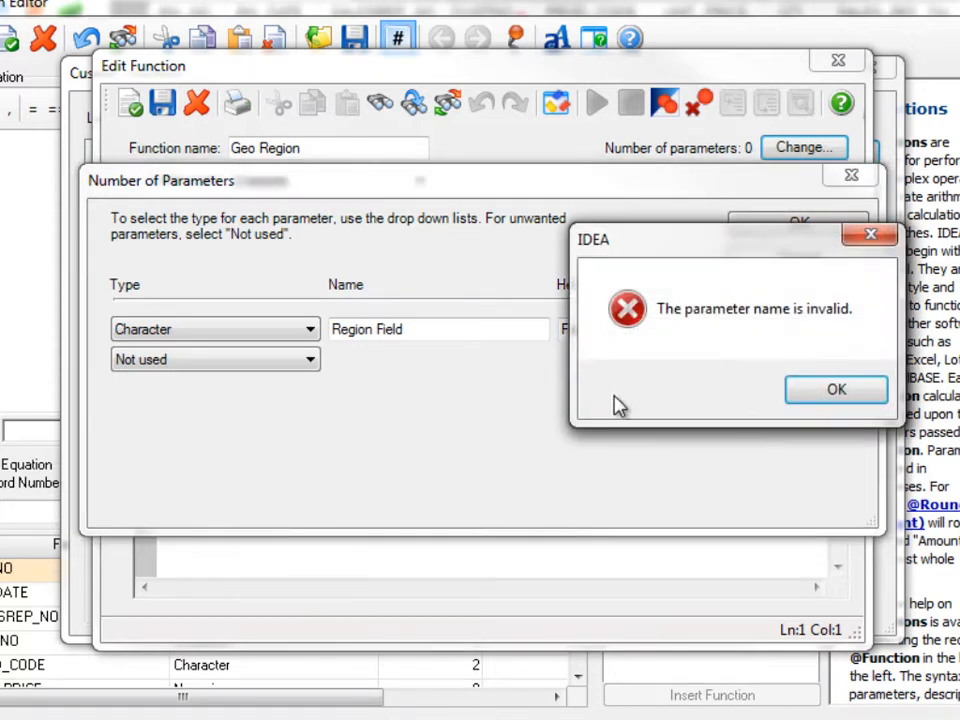
click(823, 400)
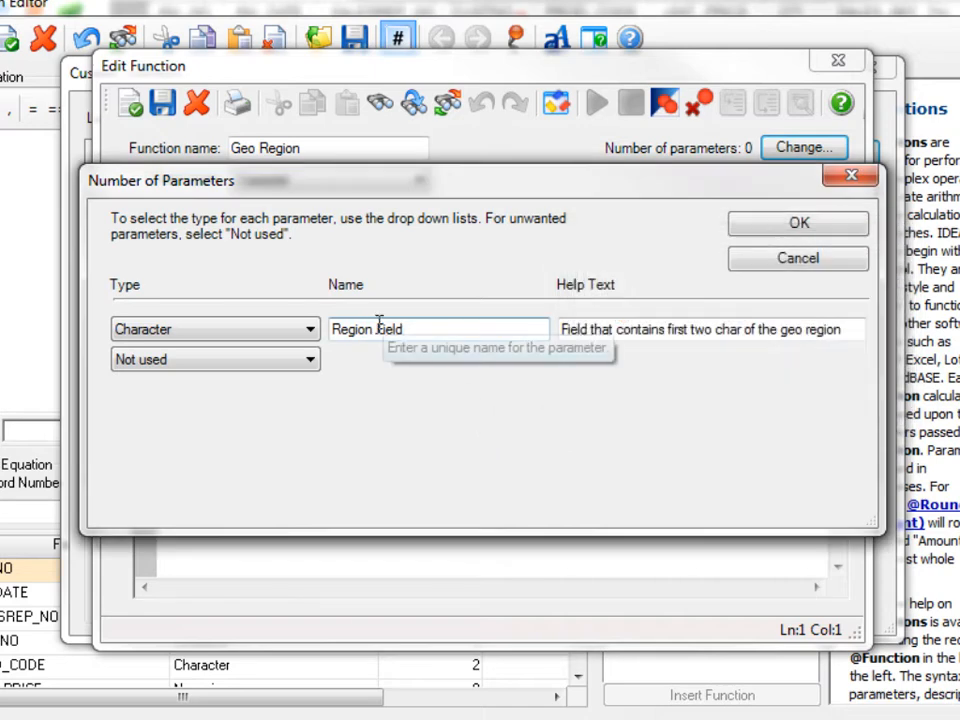
- Rename the parameter to Region_Field and accept the parameter definition
click(379, 328)
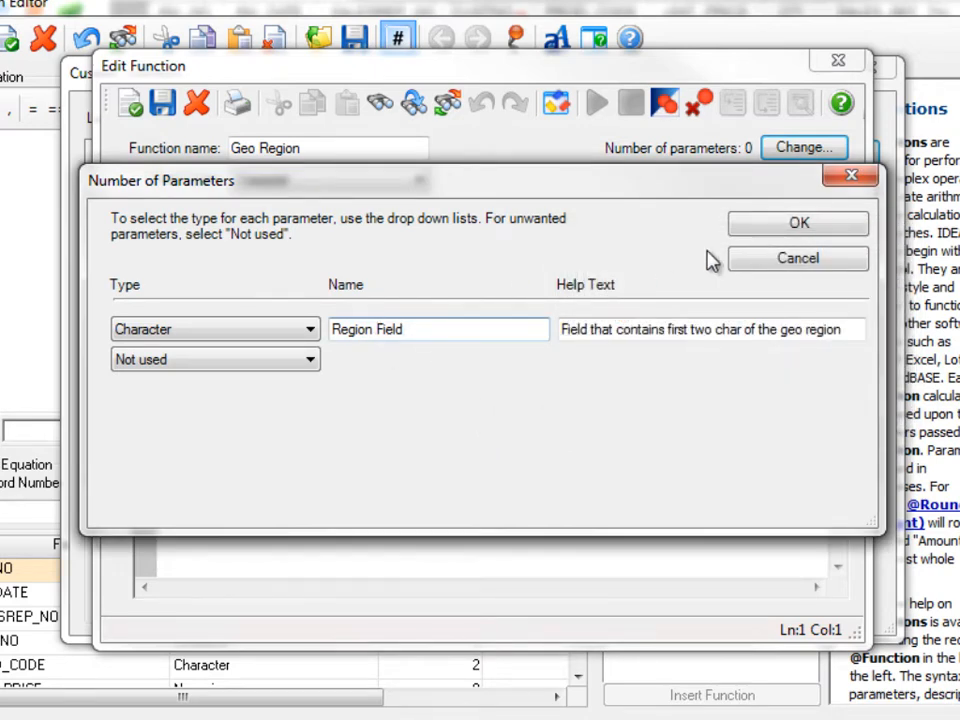
click(768, 229)
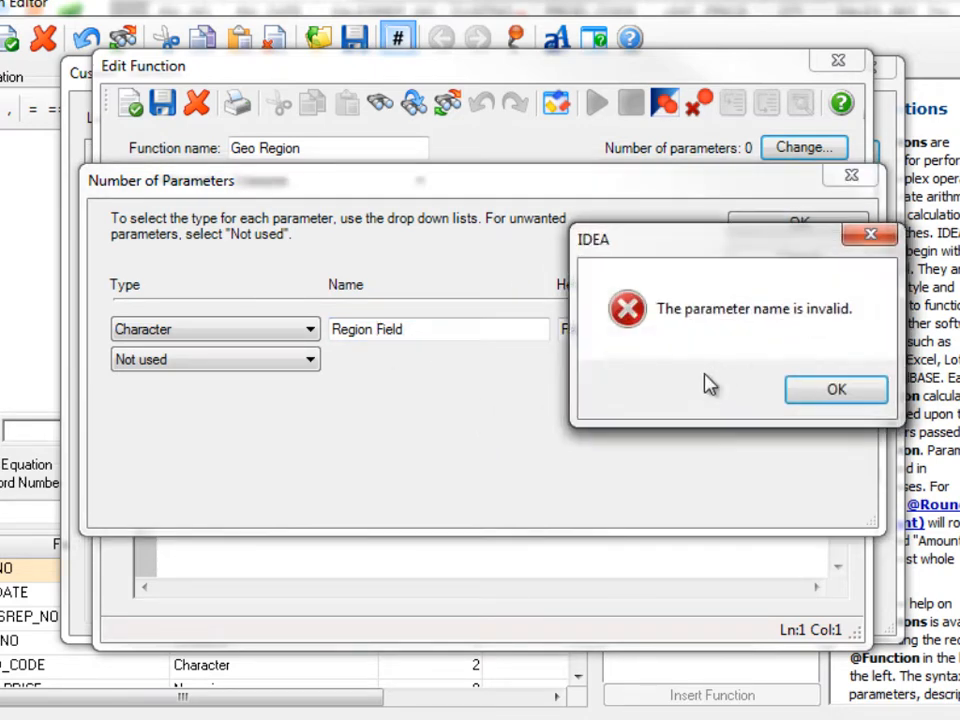
click(836, 392)
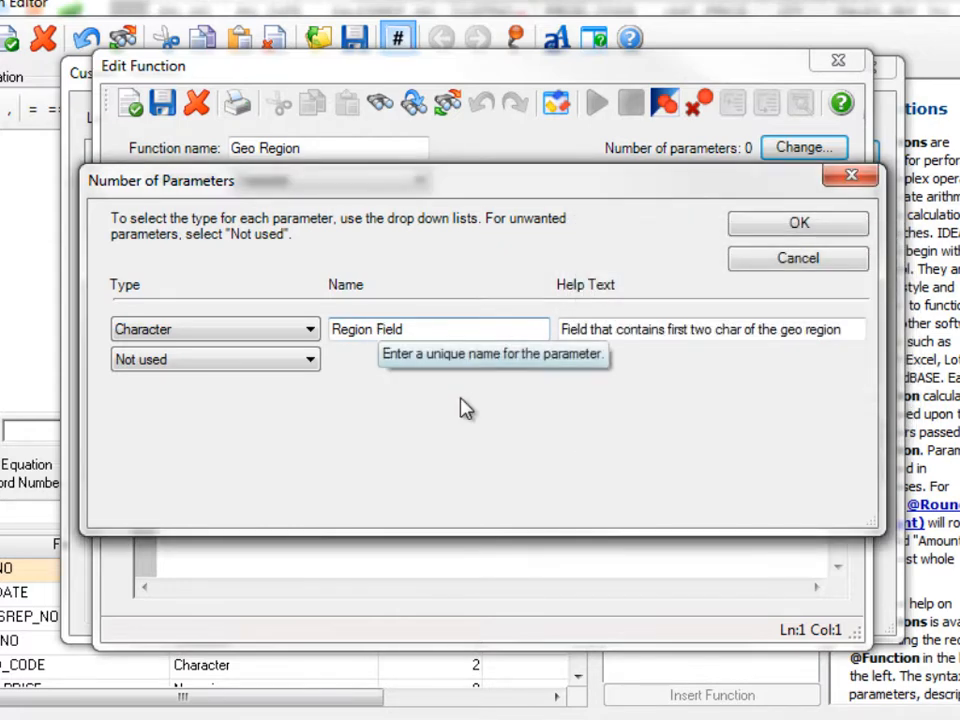
key(BackSpace)
text(_)
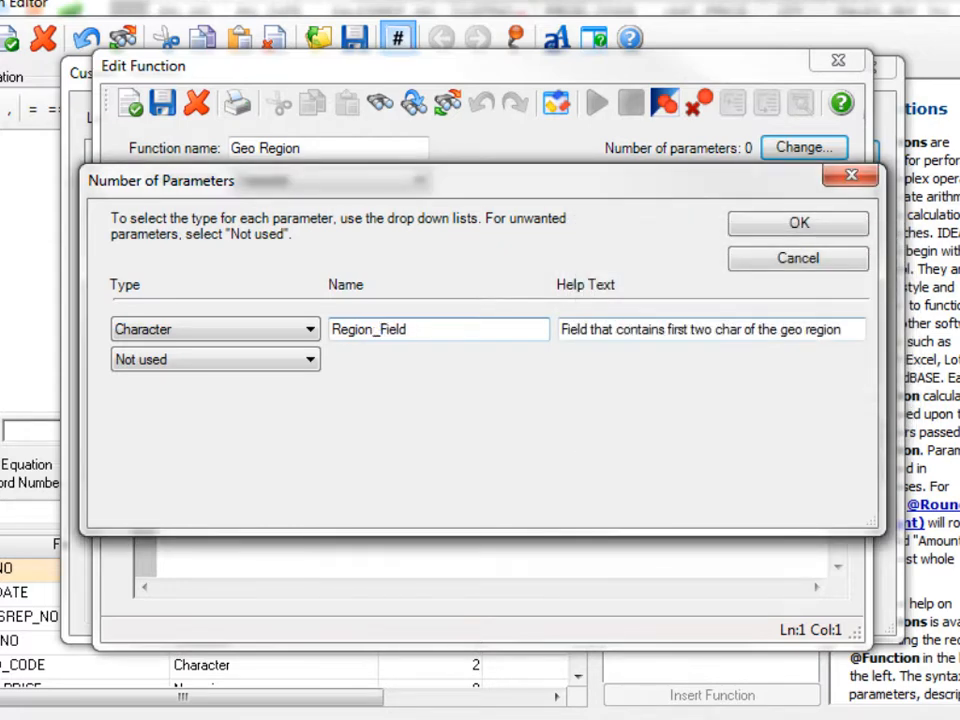
click(773, 223)
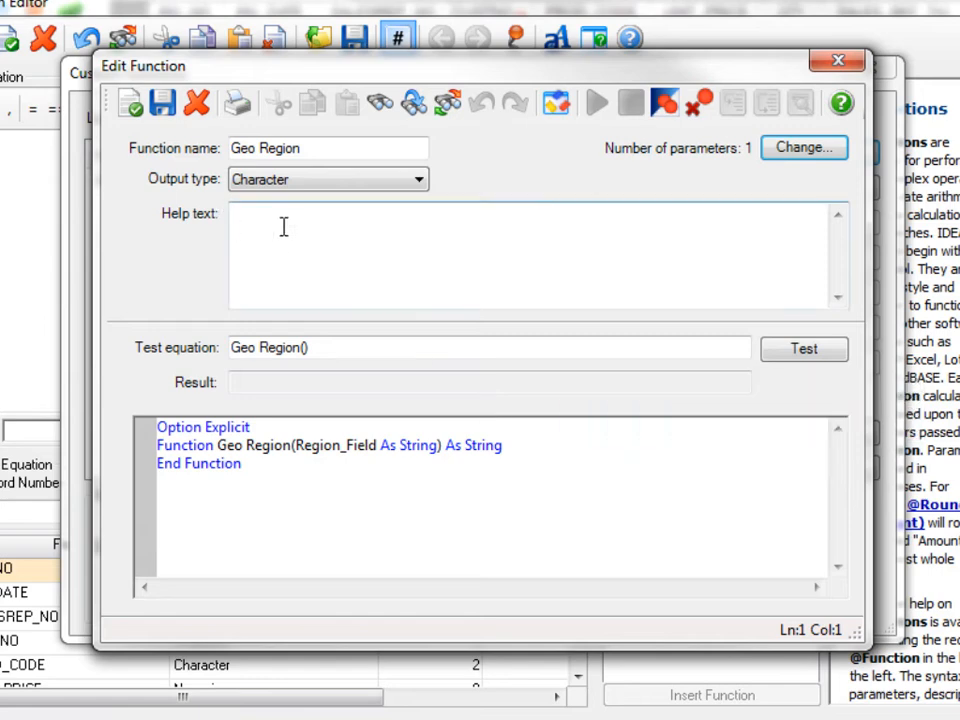
- Insert an indented line starting with G below the function declaration in the code
click(308, 262)
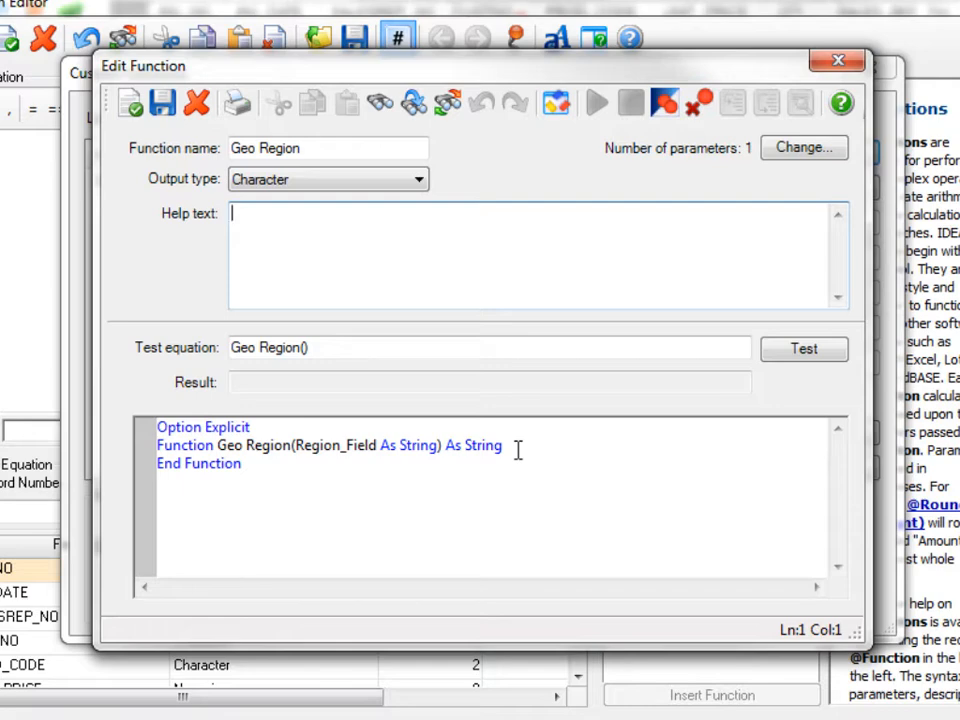
click(619, 456)
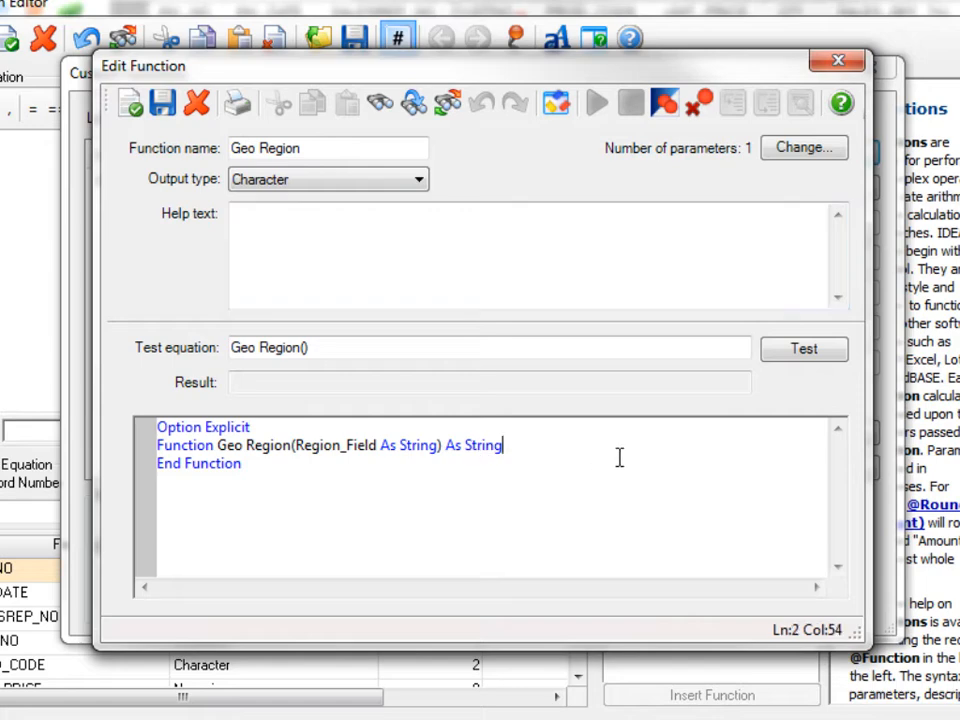
key(Return)
key(Tab)
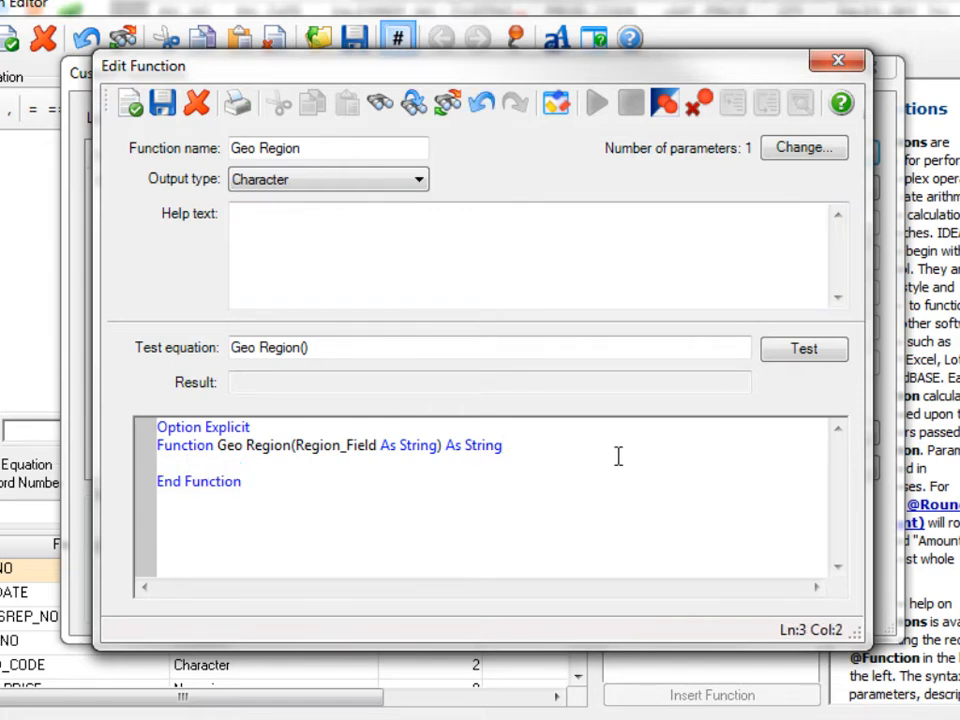
text(G)
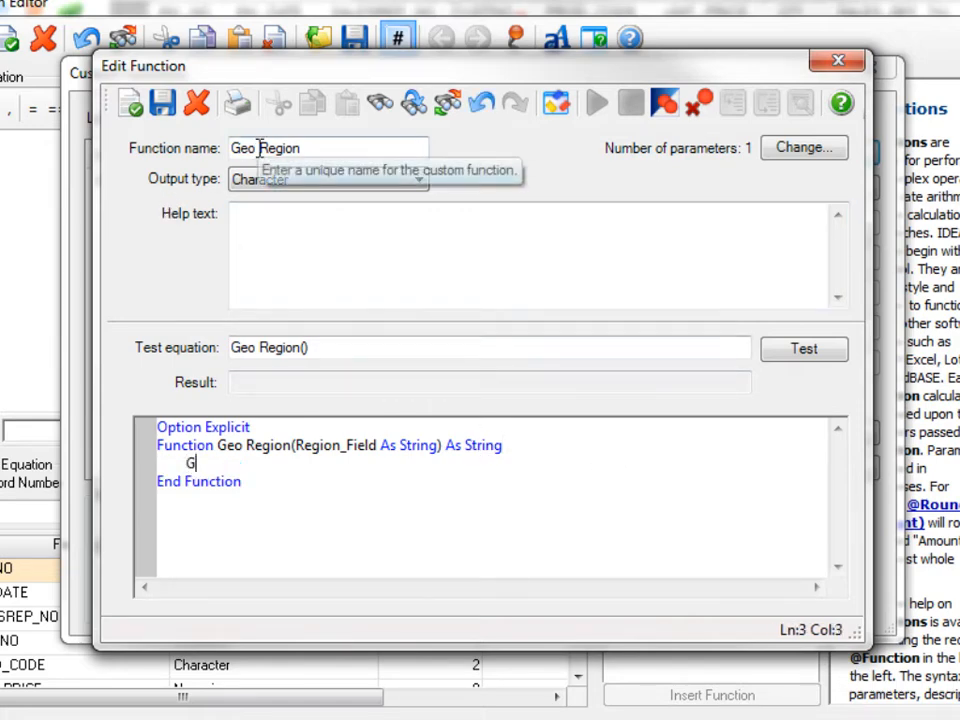
- Rename the custom function to Geo_Region
click(259, 148)
key(BackSpace)
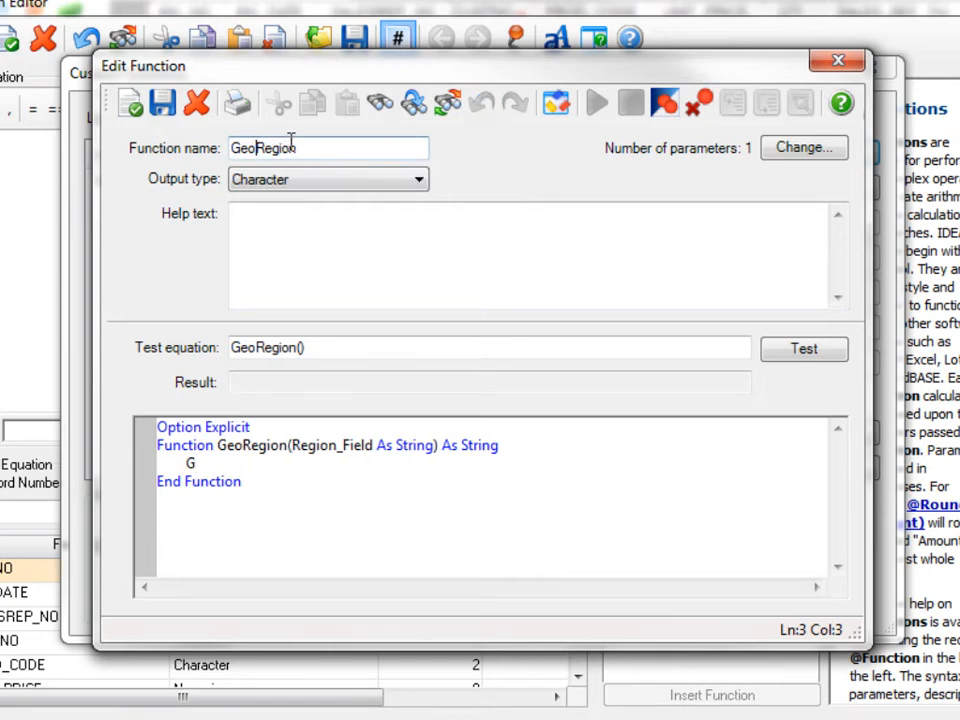
text(_)
- Complete the indented code line in the function body as Geo_Region = iLeft(Region_Field, 2)
click(197, 463)
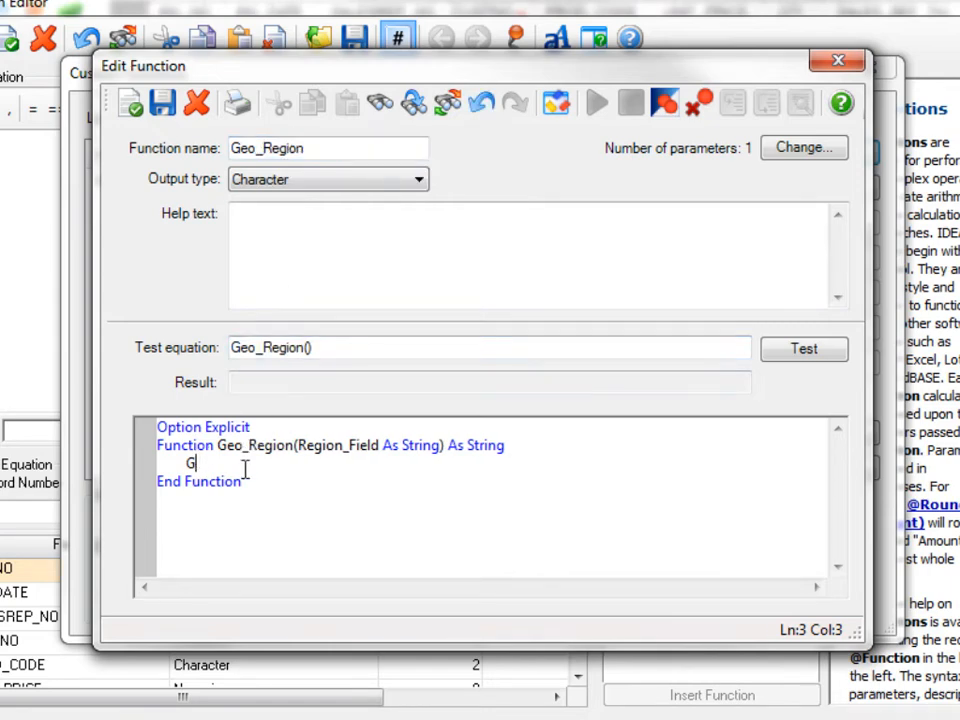
text(eo_REgion)
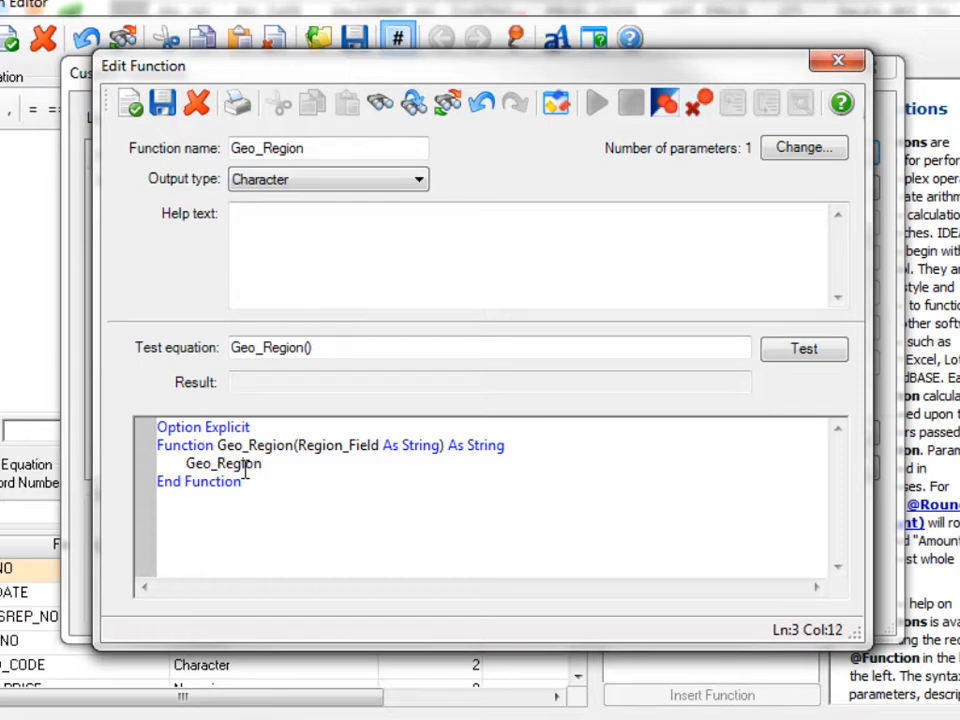
text( =)
text(iLeft(Region_)
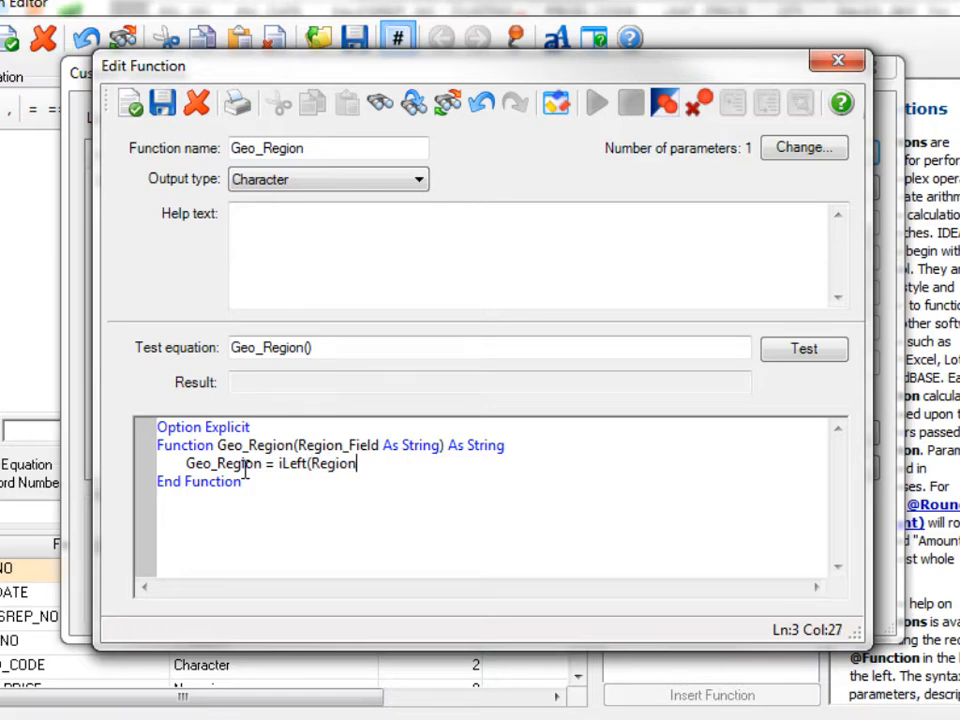
text(Field,2)
key(BackSpace)
text(2)
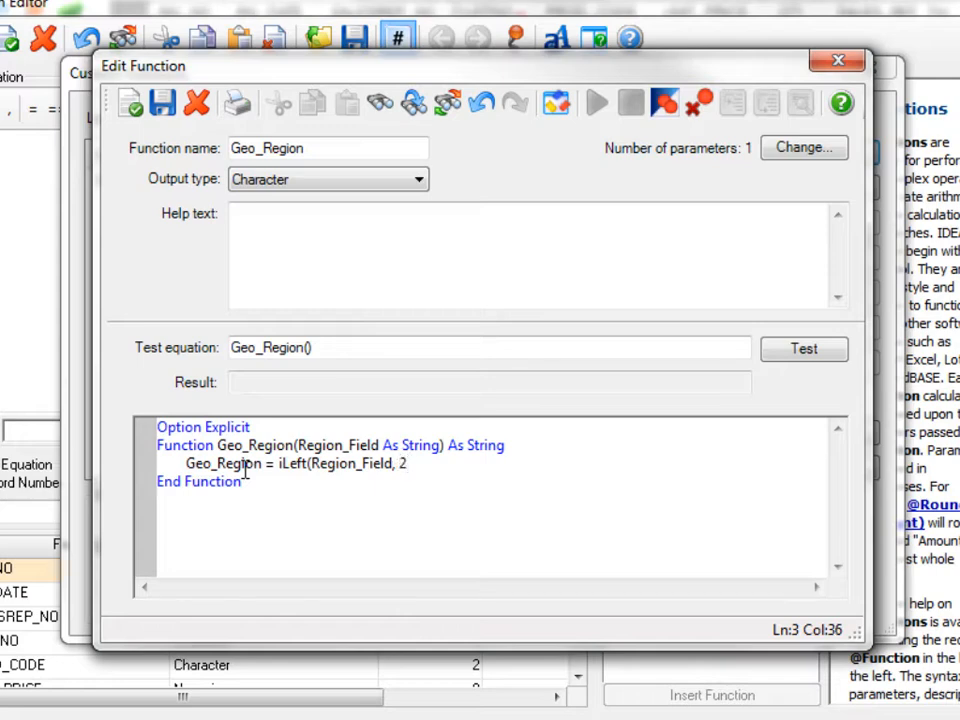
text())
- Test the function with the equation Geo_Region("10234") and check the custom function for errors
click(307, 348)
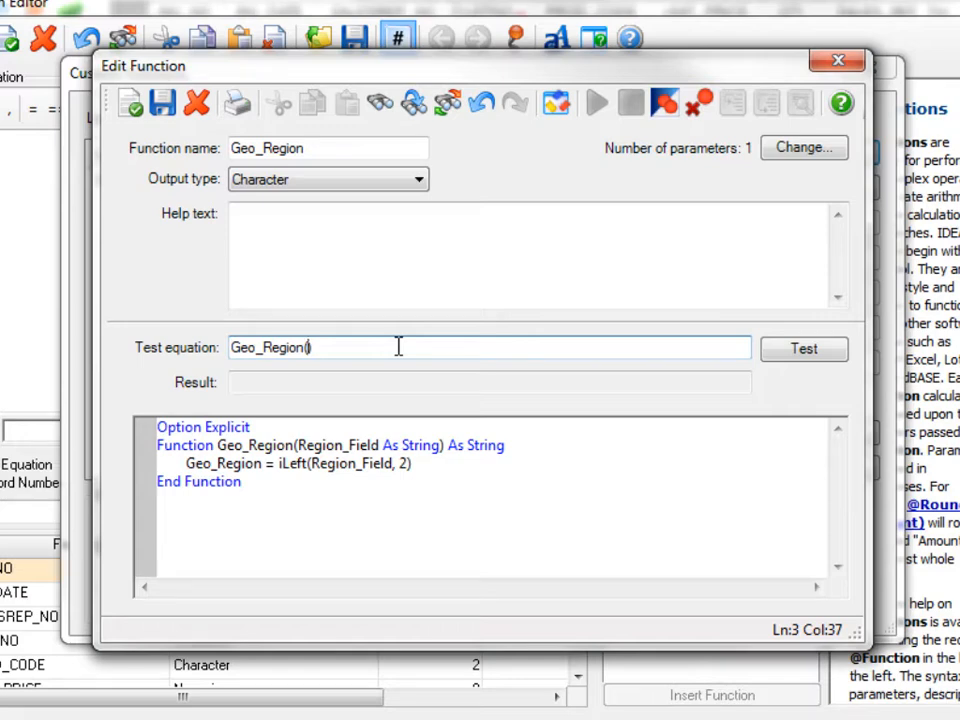
text("10234")
click(788, 356)
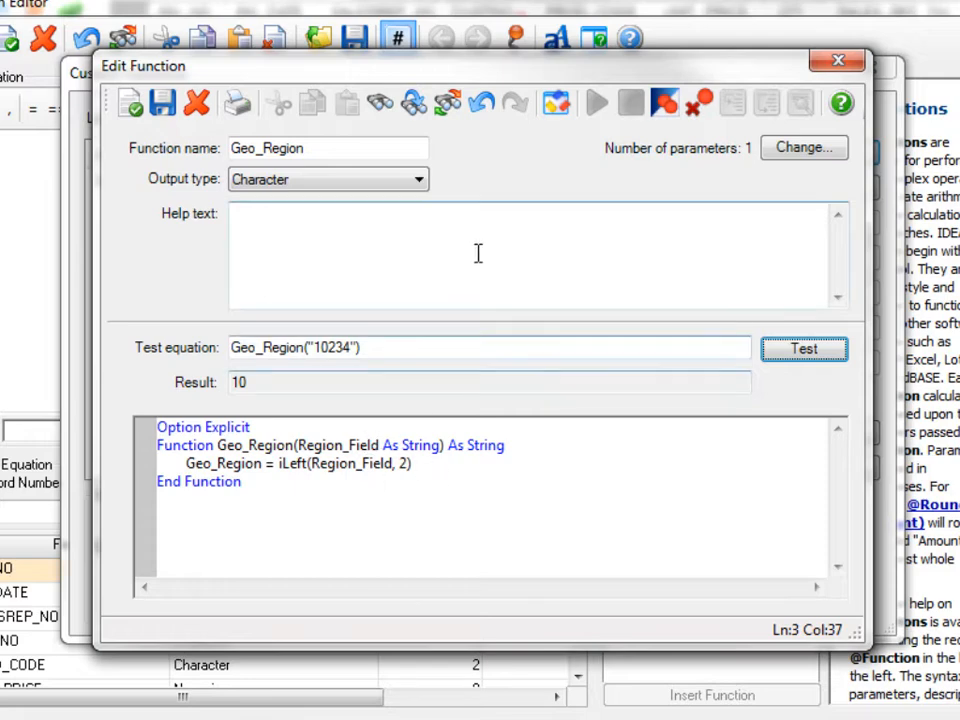
click(130, 110)
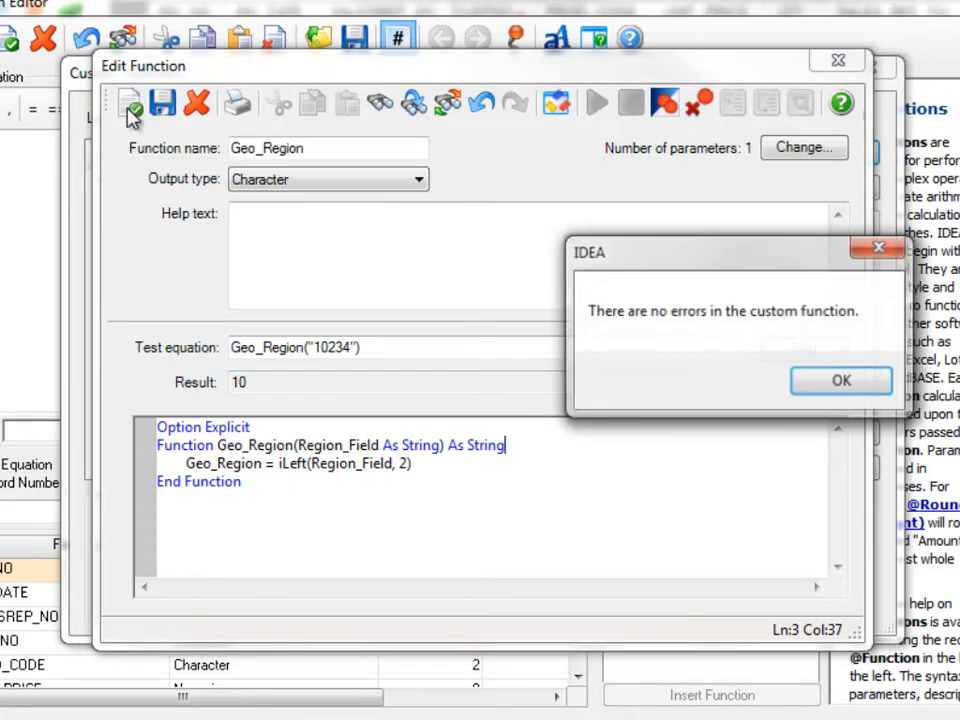
click(825, 380)
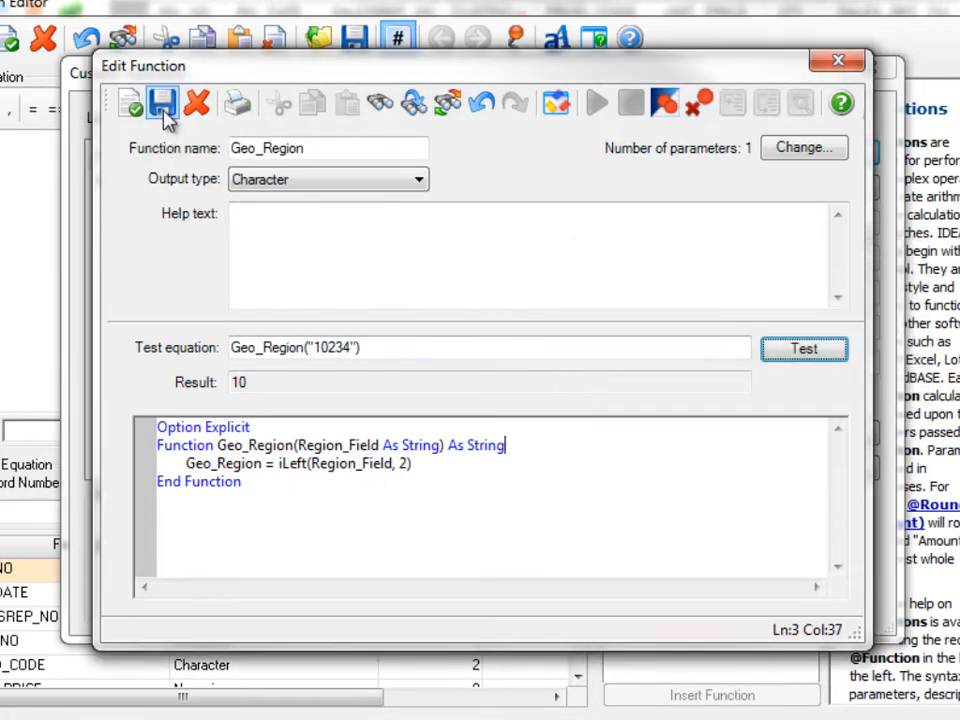
- Save the Geo_Region custom function and close the function editor and the custom functions list
click(165, 112)
click(838, 65)
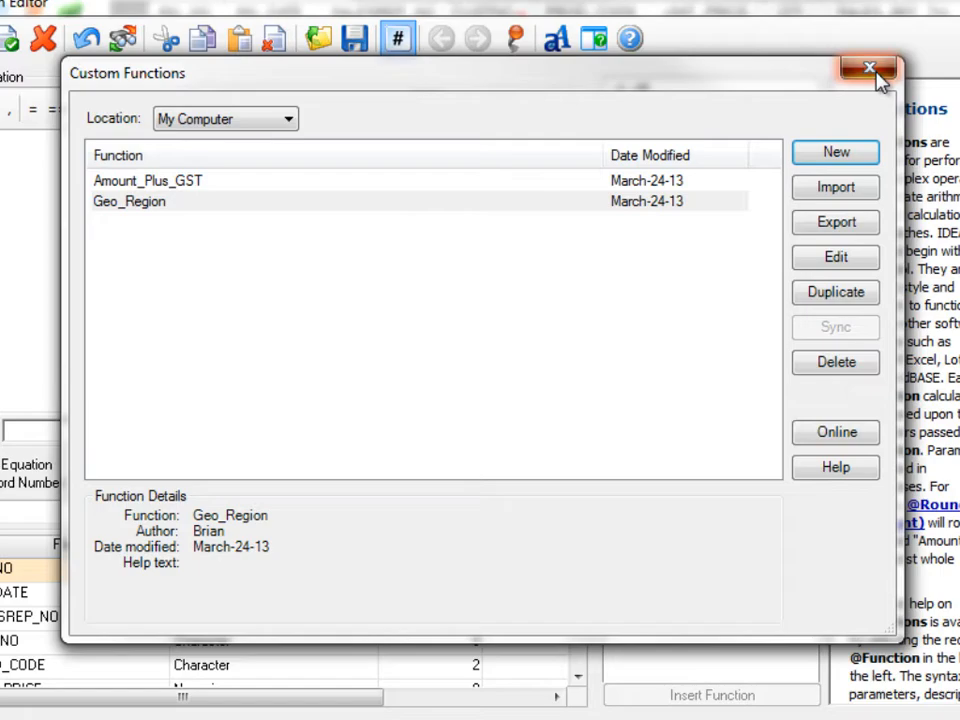
click(876, 78)
- Enter #Geo_Region(CUSTNO) as the equation for the GEO REGION field, using the new custom function, and accept it
click(567, 285)
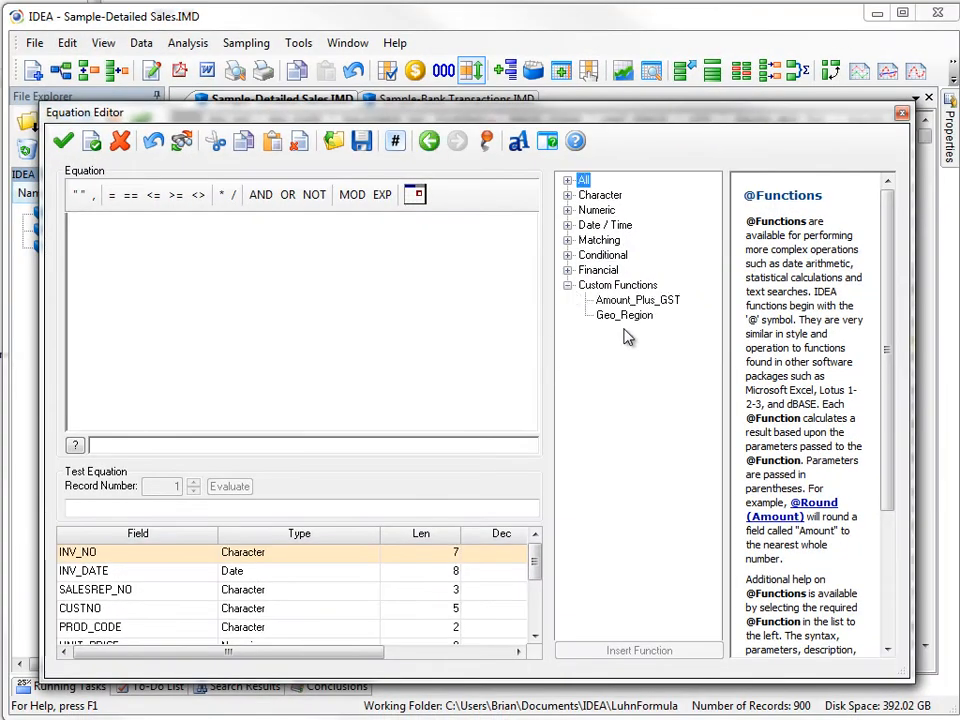
click(624, 315)
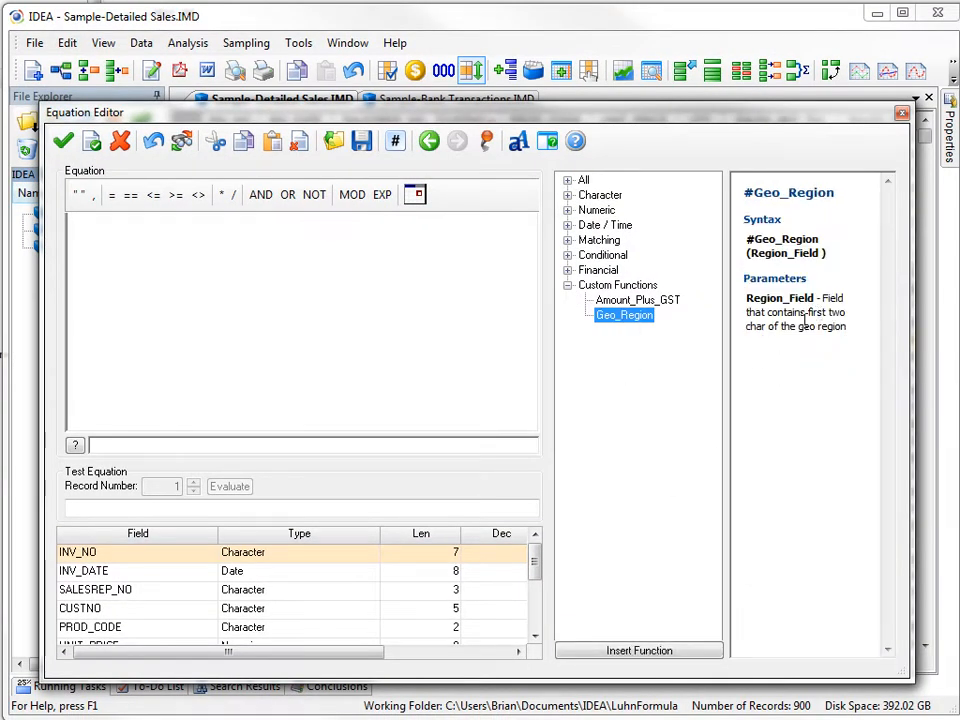
click(210, 246)
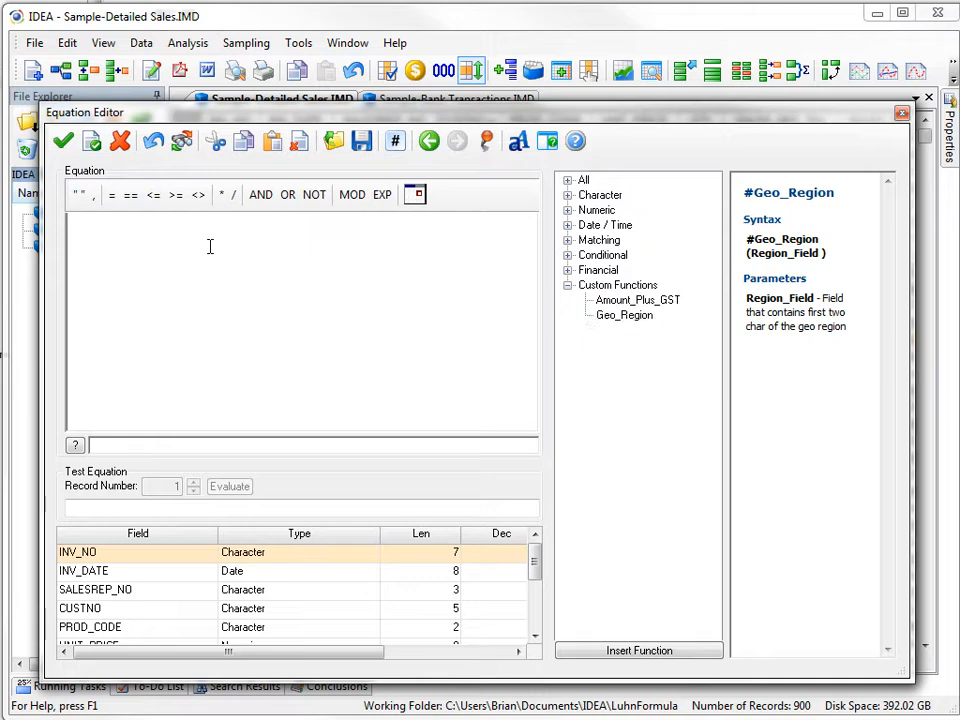
text(#)
double_click(210, 246)
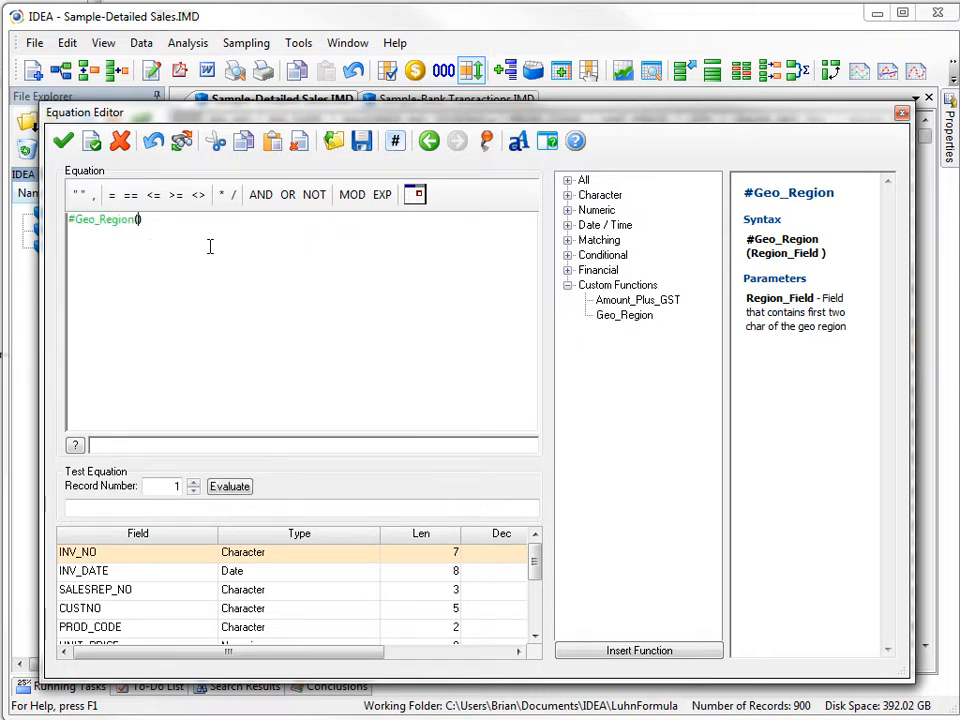
mouse_move(350, 120)
mouse_down()
mouse_move(349, 213)
mouse_move(353, 141)
mouse_up()
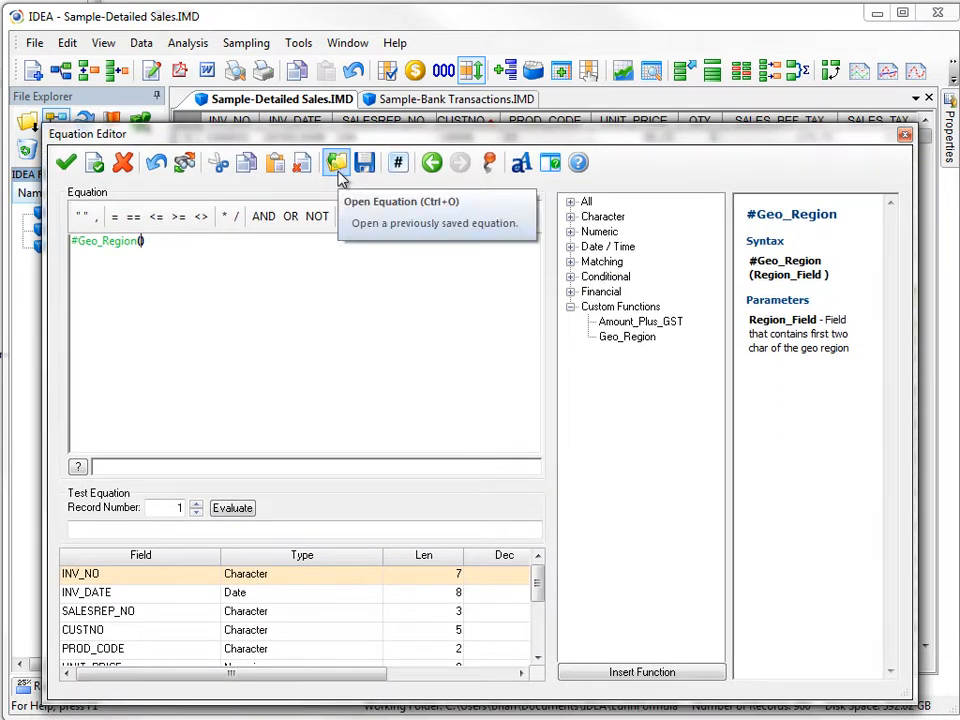
text(cu)
key(Return)
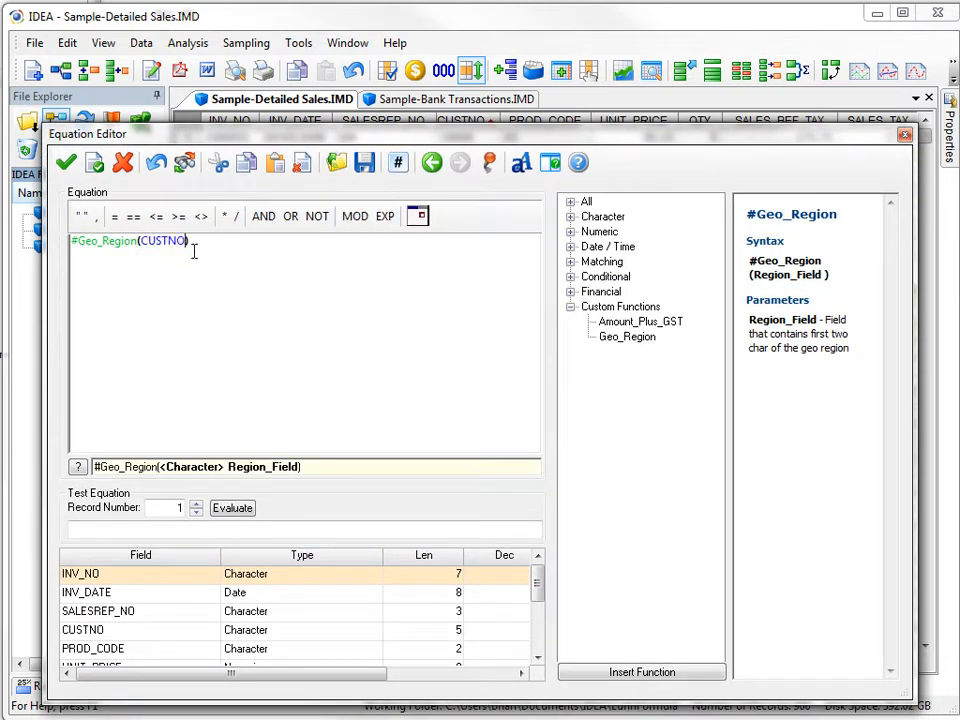
click(66, 162)
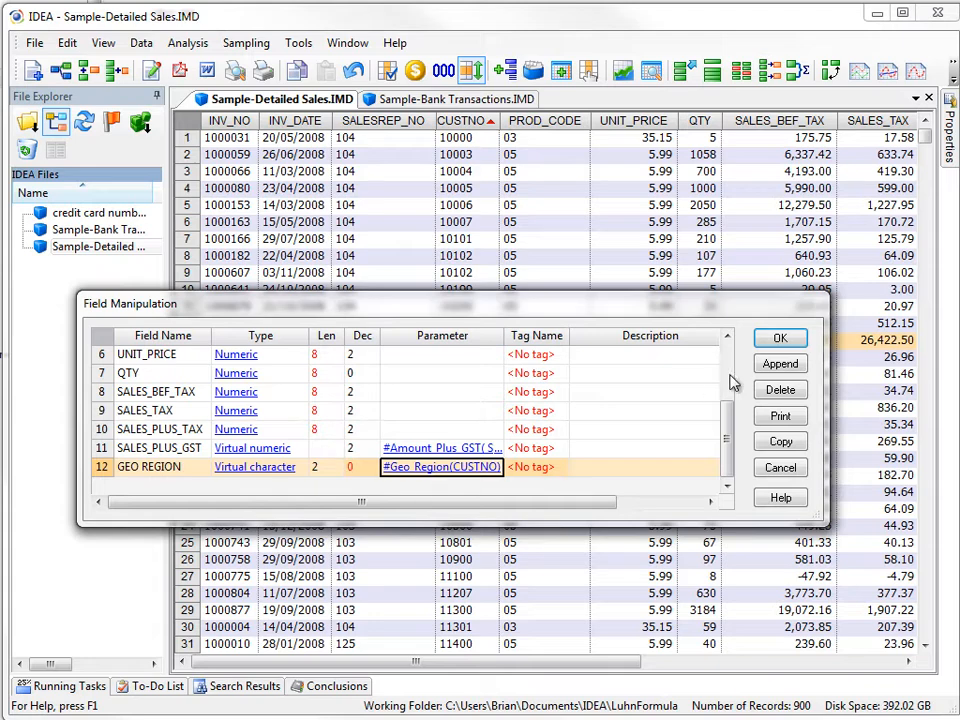
- Apply the field changes to the database and check the values in the GEO_REGION column
click(780, 339)
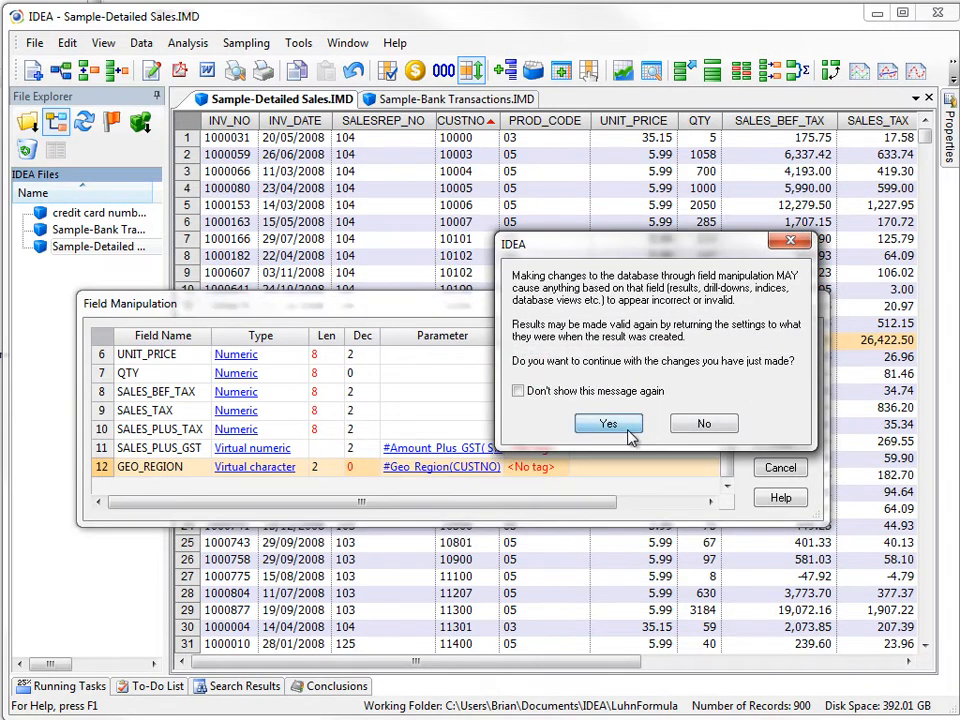
click(640, 426)
click(671, 663)
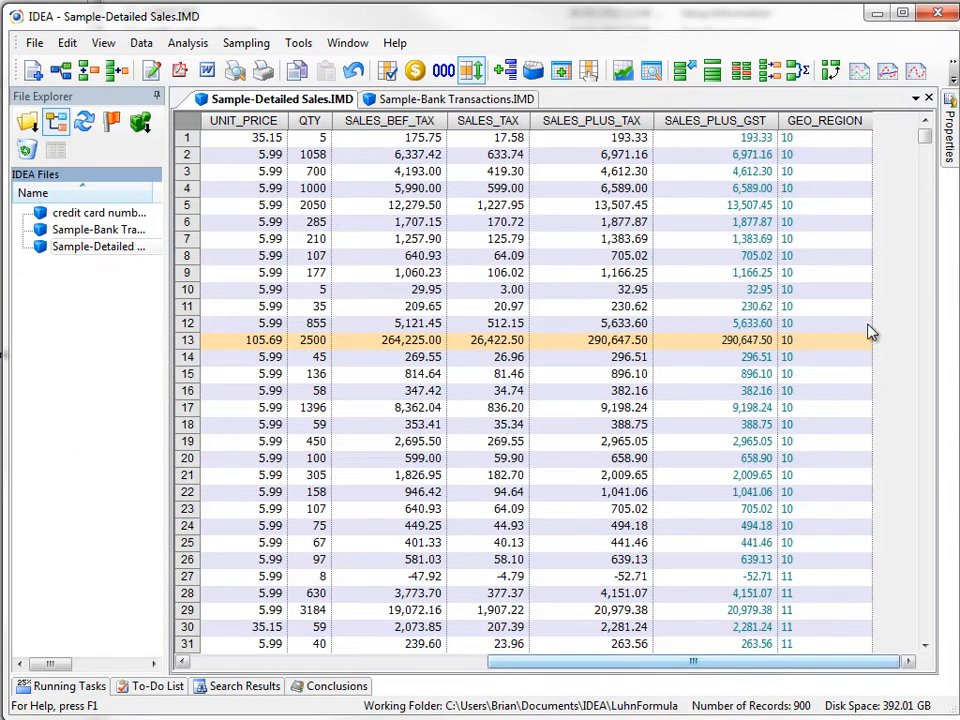
click(440, 663)
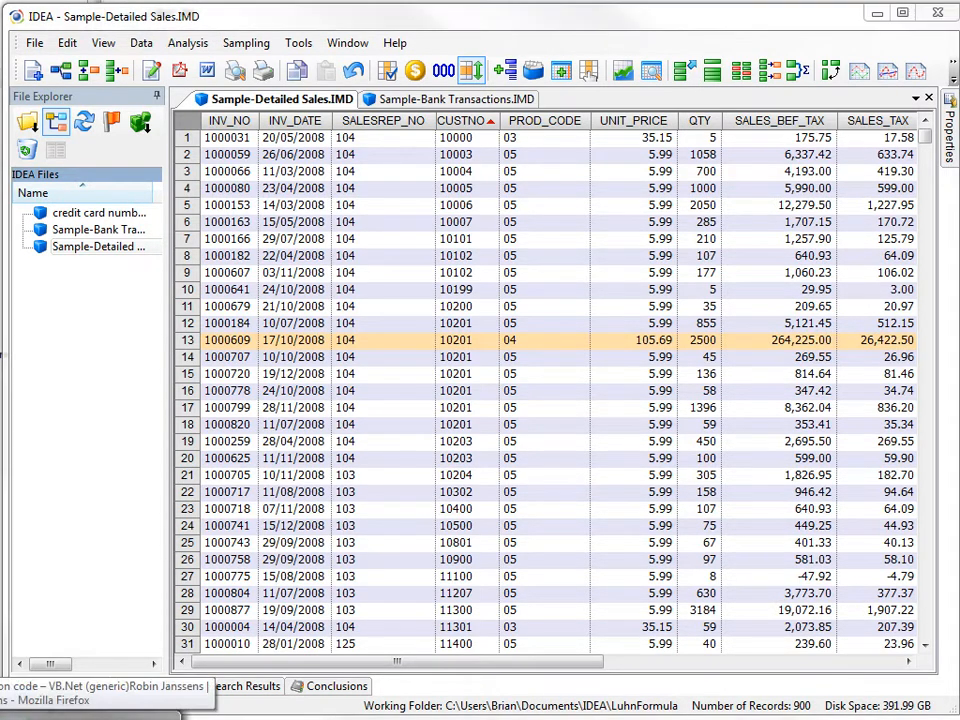
- Switch to Firefox and review the introduction and description in the Wikipedia article on the Luhn algorithm
click(135, 713)
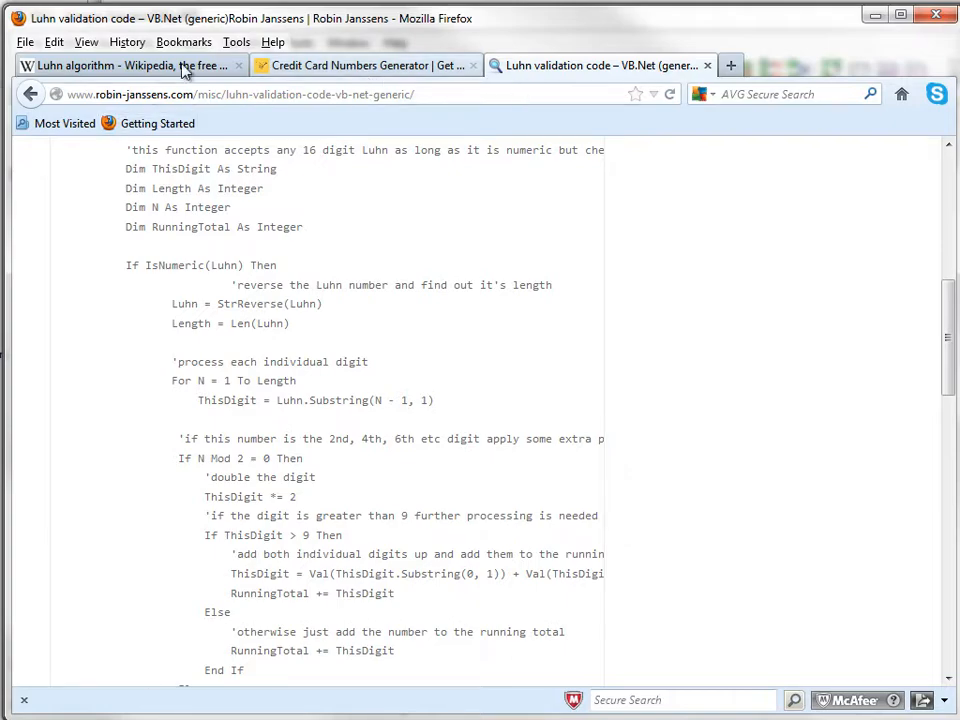
click(215, 65)
scroll(690, 521, up, 5)
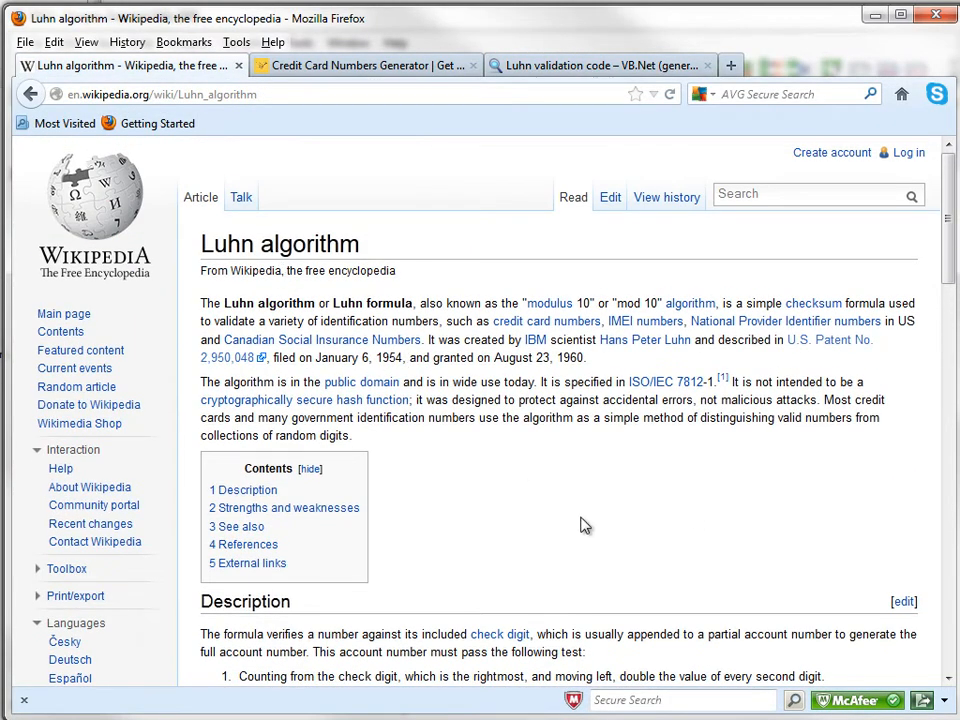
scroll(582, 522, down, 2)
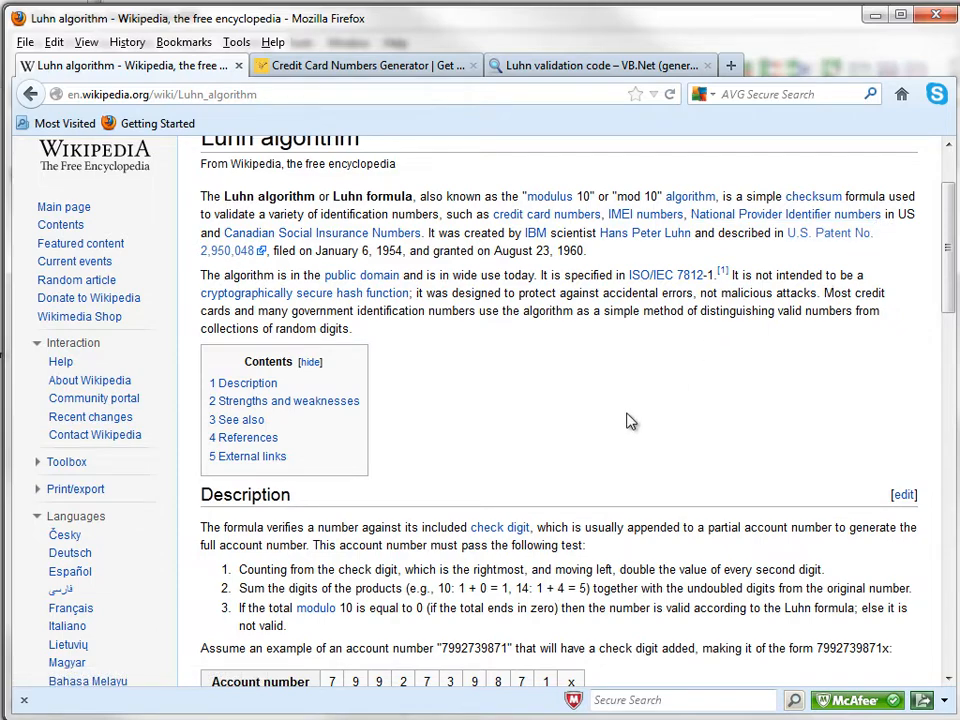
scroll(628, 420, down, 5)
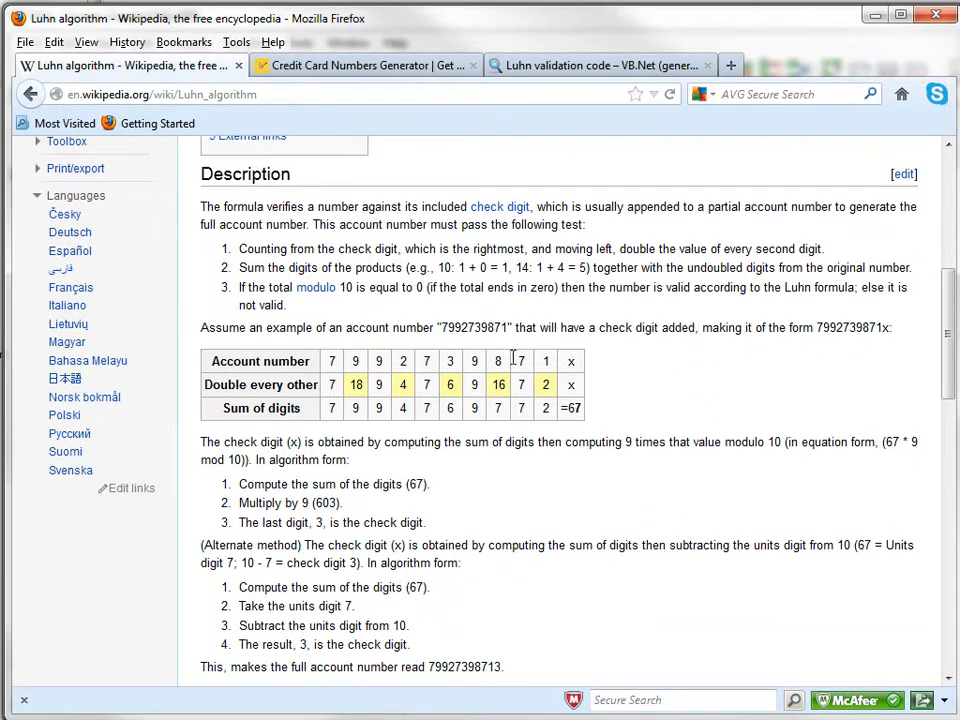
scroll(418, 262, up, 7)
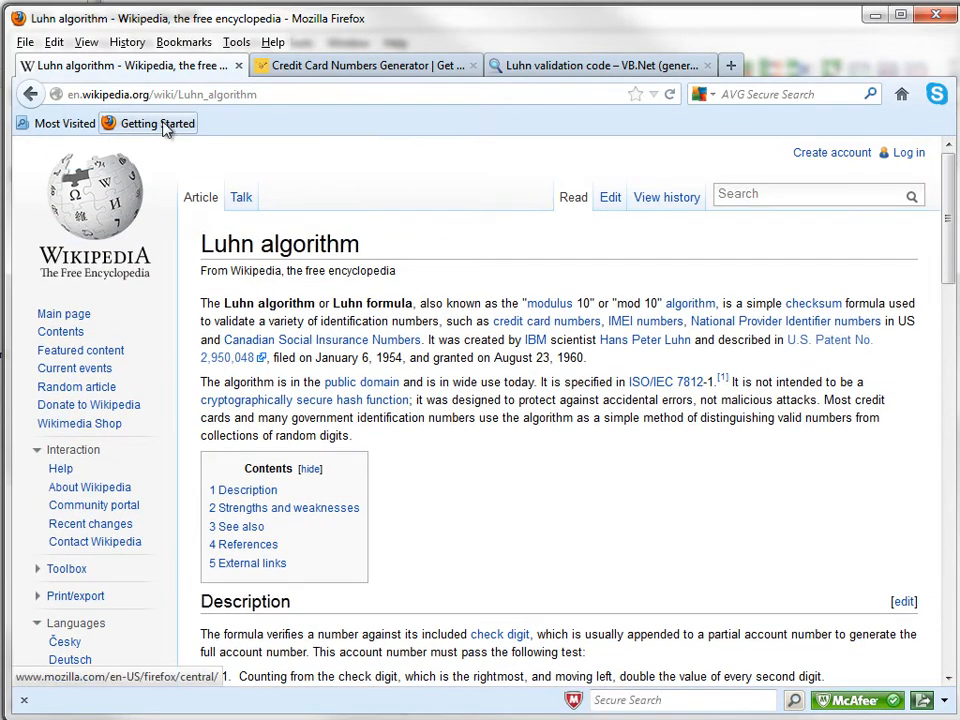
- Examine the article's worked account number example, the check digit calculation methods and the validation rules
scroll(639, 444, down, 10)
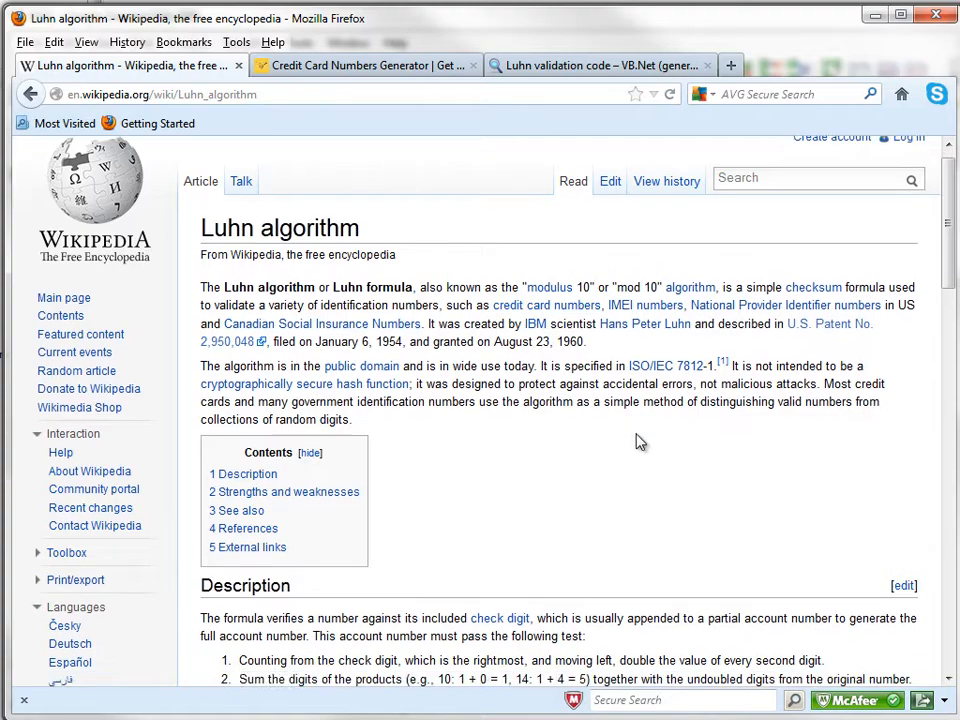
scroll(638, 444, up, 4)
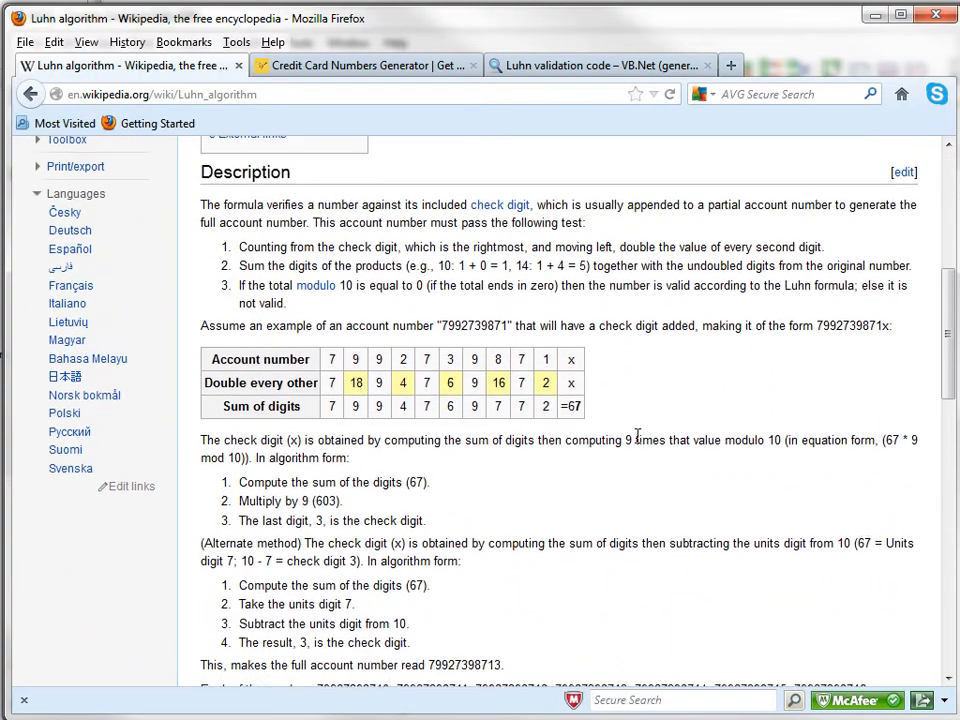
scroll(637, 435, down, 2)
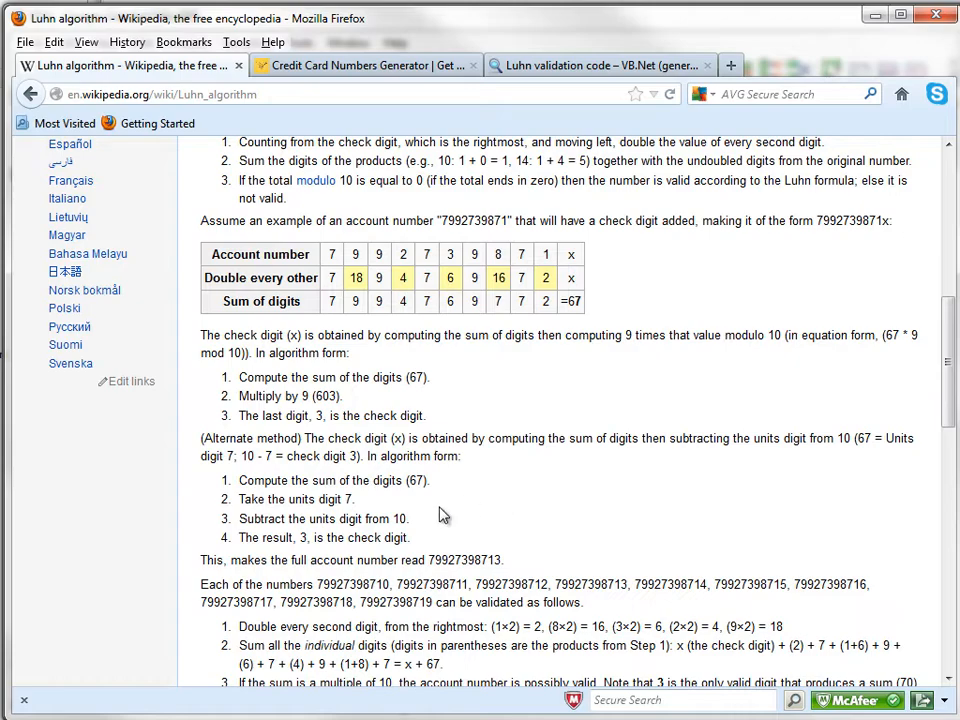
scroll(422, 527, down, 4)
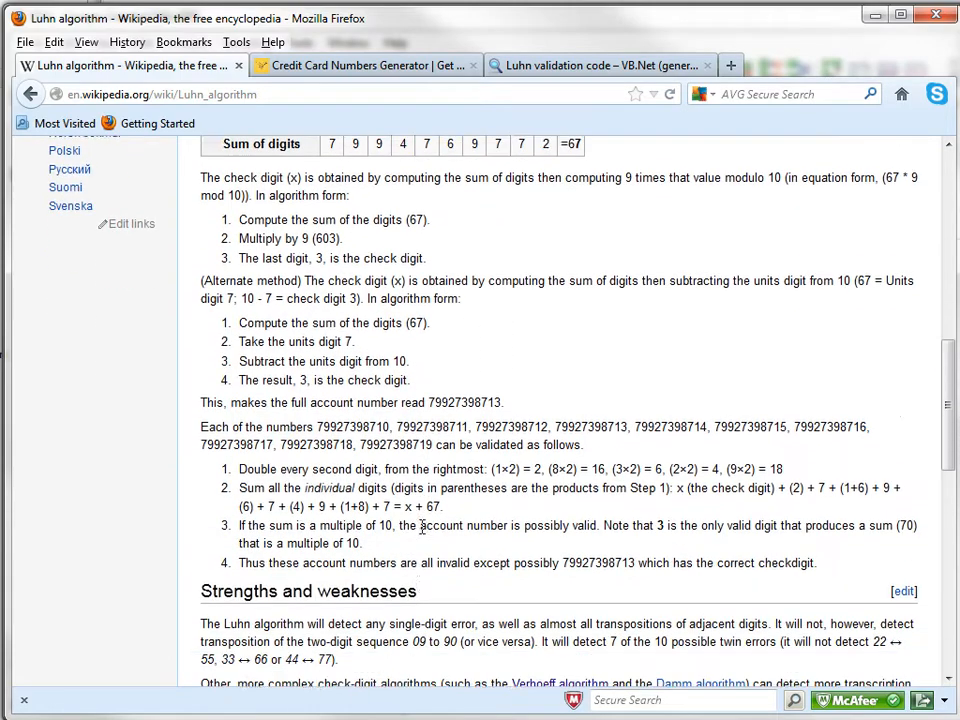
scroll(422, 527, up, 2)
scroll(421, 526, down, 4)
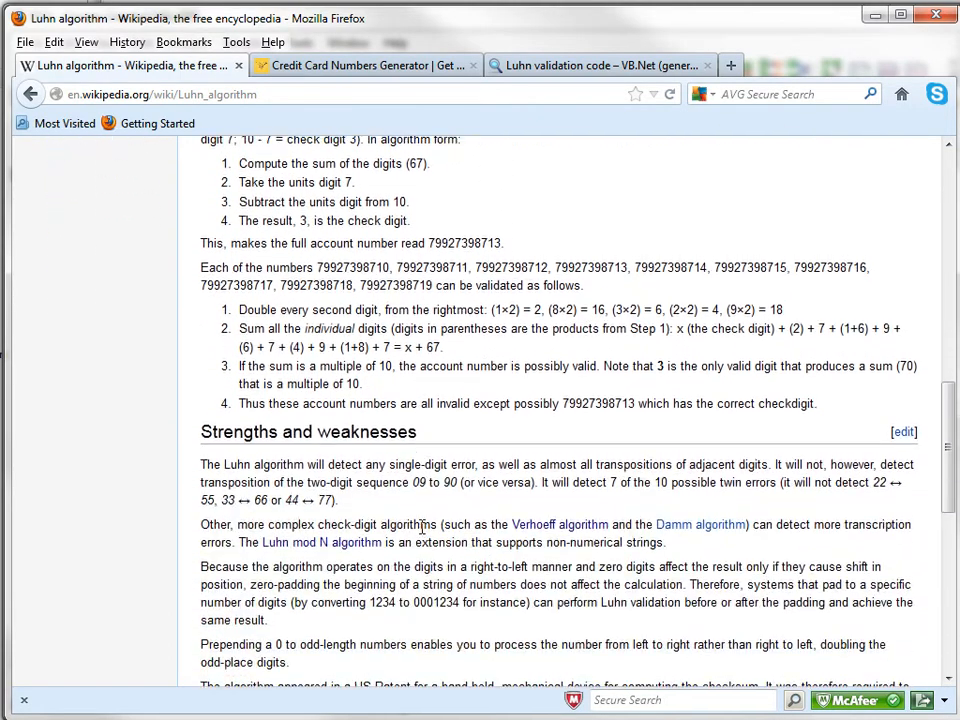
scroll(421, 526, up, 4)
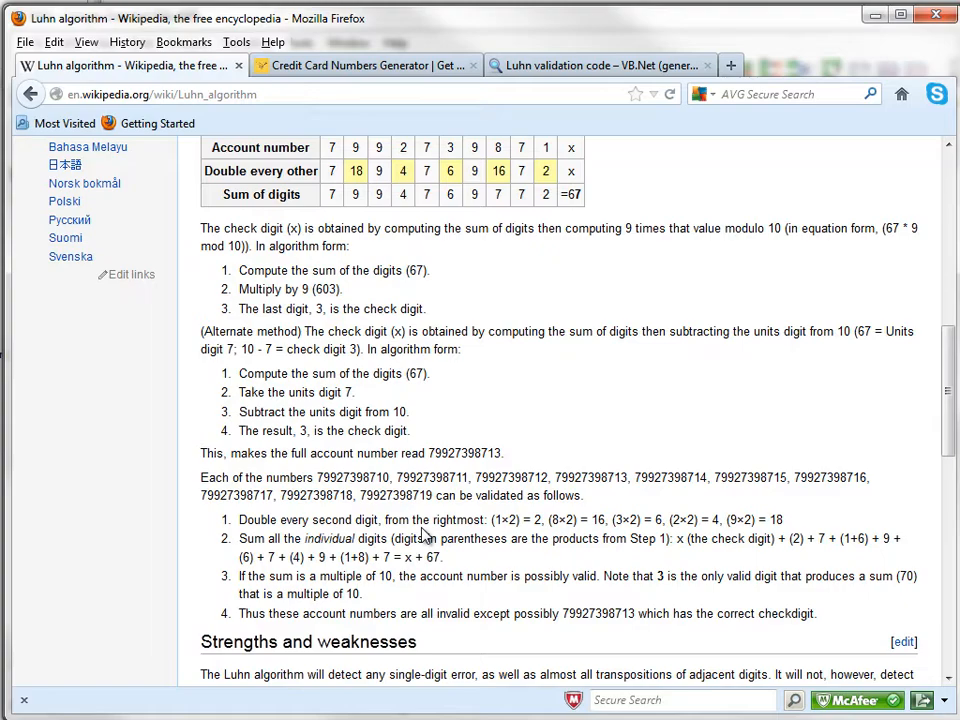
scroll(425, 535, up, 1)
scroll(425, 535, down, 3)
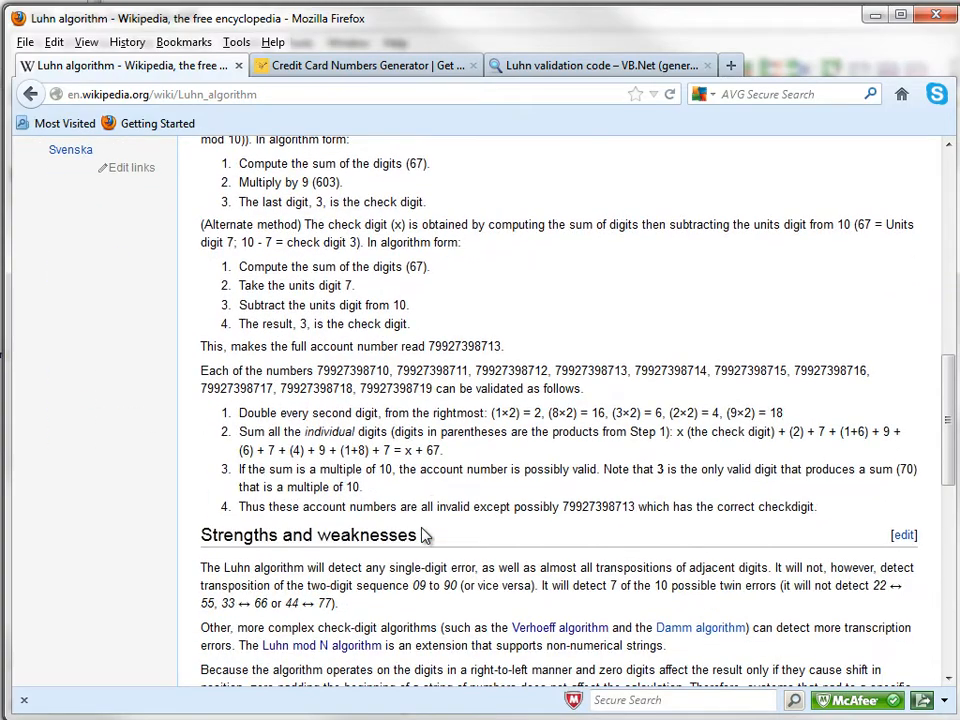
scroll(425, 535, up, 4)
scroll(425, 537, up, 4)
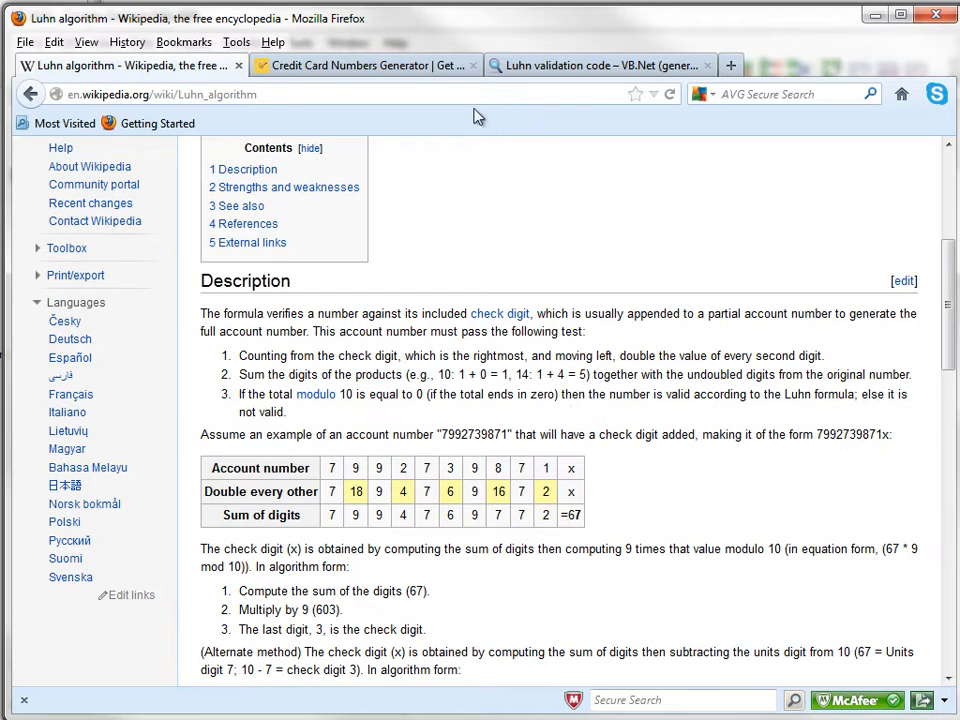
scroll(658, 420, down, 4)
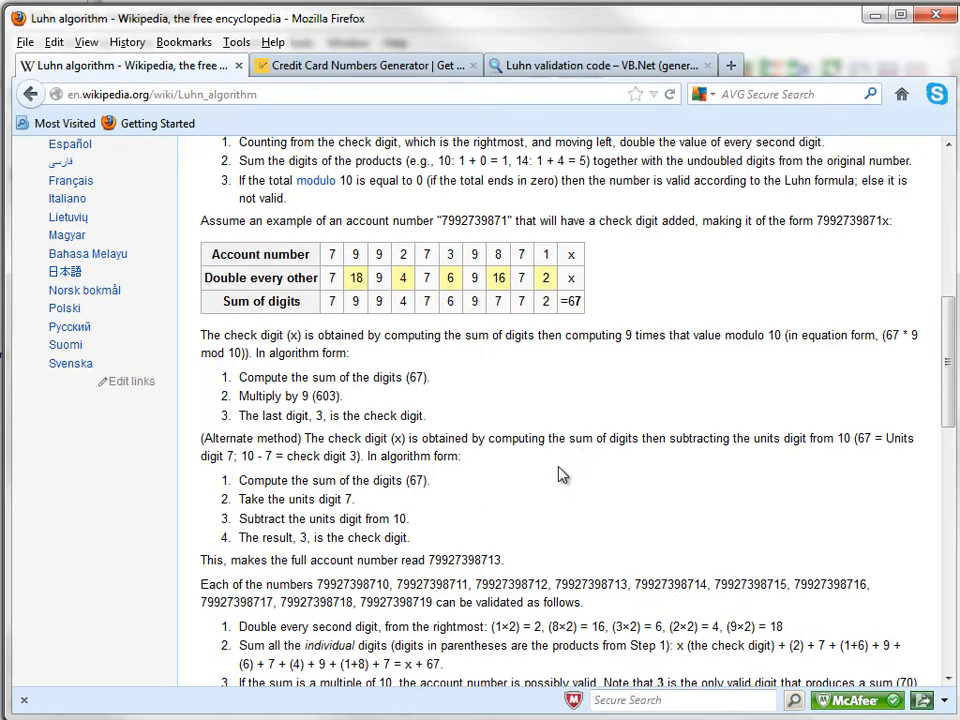
scroll(562, 475, up, 2)
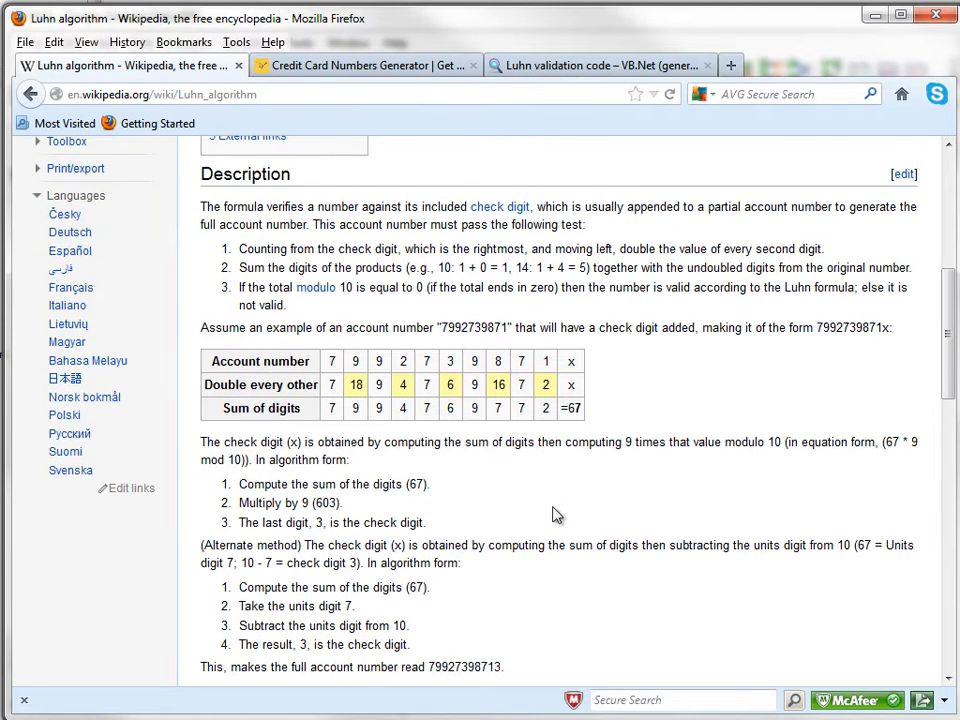
- Examine the start of the VB.Net Luhn validation function, covering its declarations, numeric check, number reversal and digit loop
click(590, 65)
scroll(661, 343, up, 5)
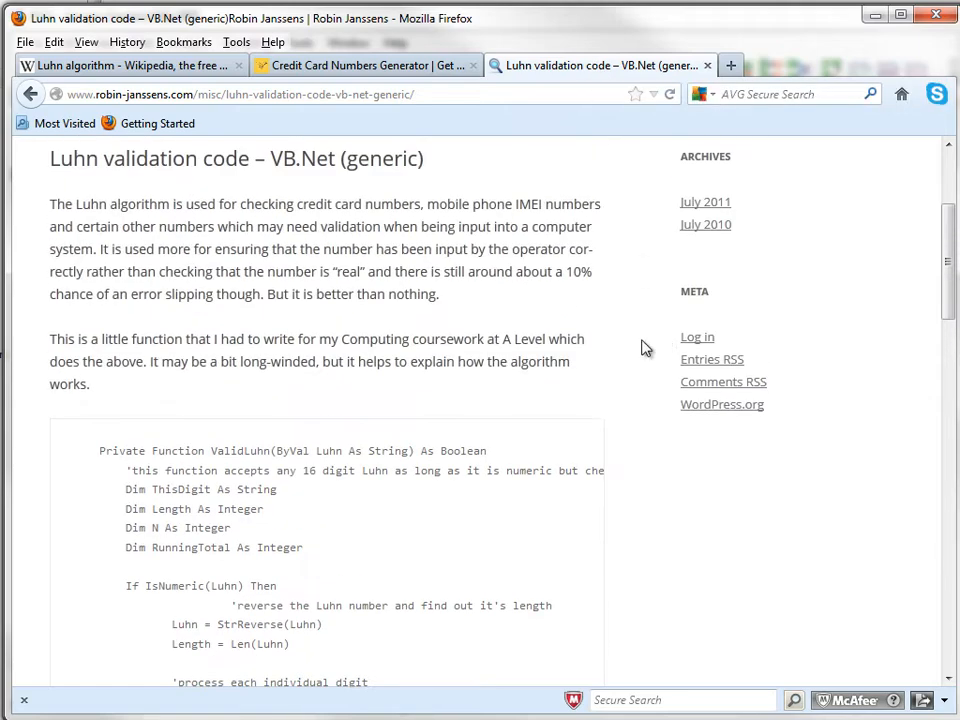
scroll(583, 418, down, 5)
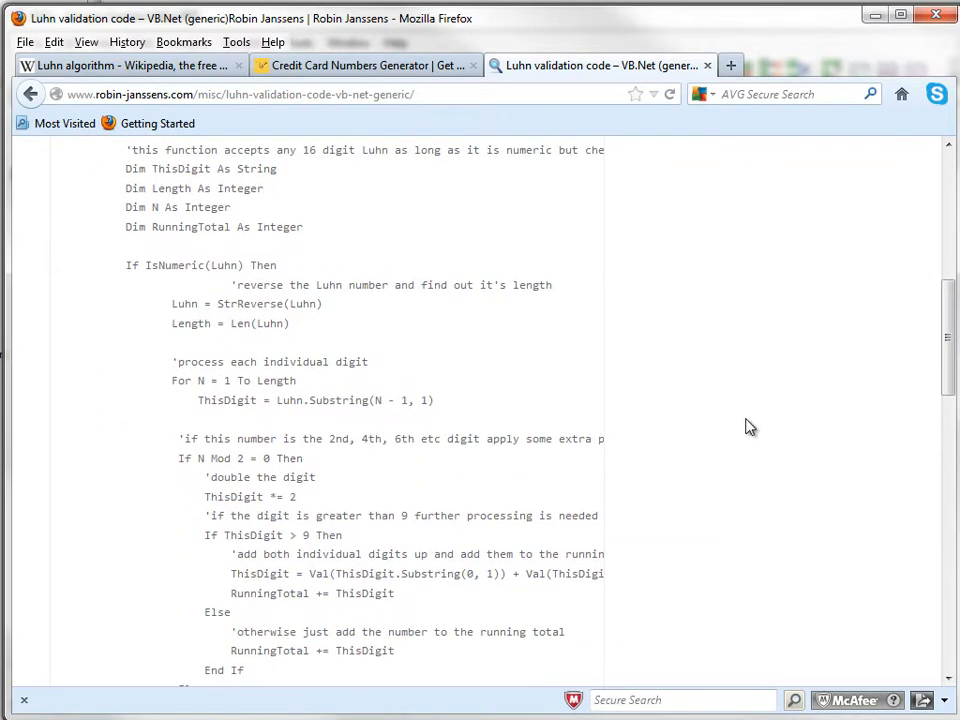
scroll(748, 428, up, 2)
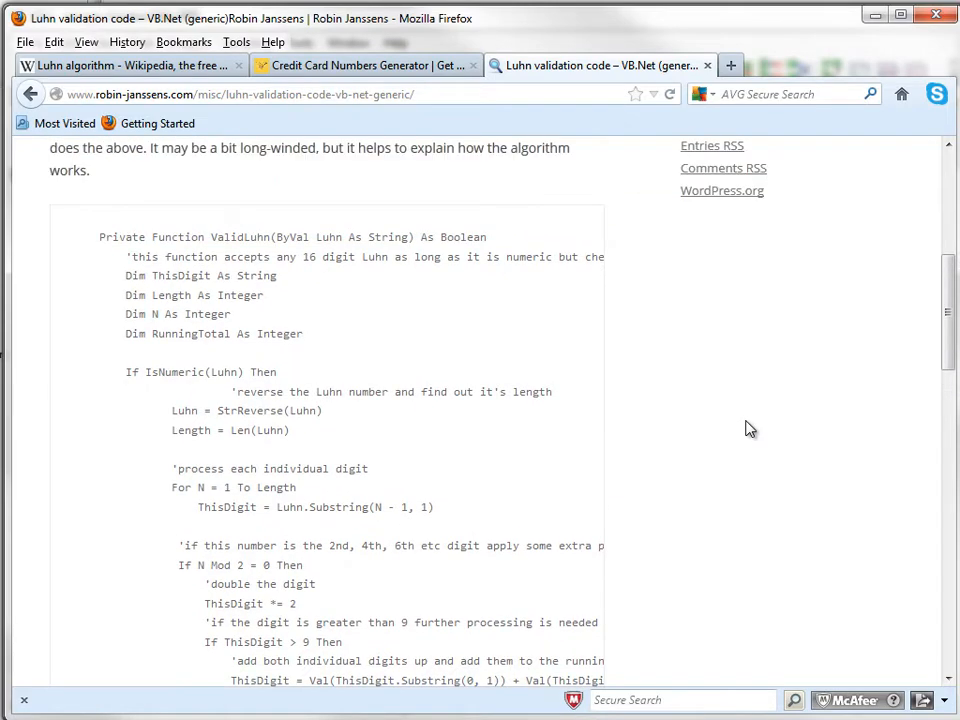
scroll(748, 428, down, 2)
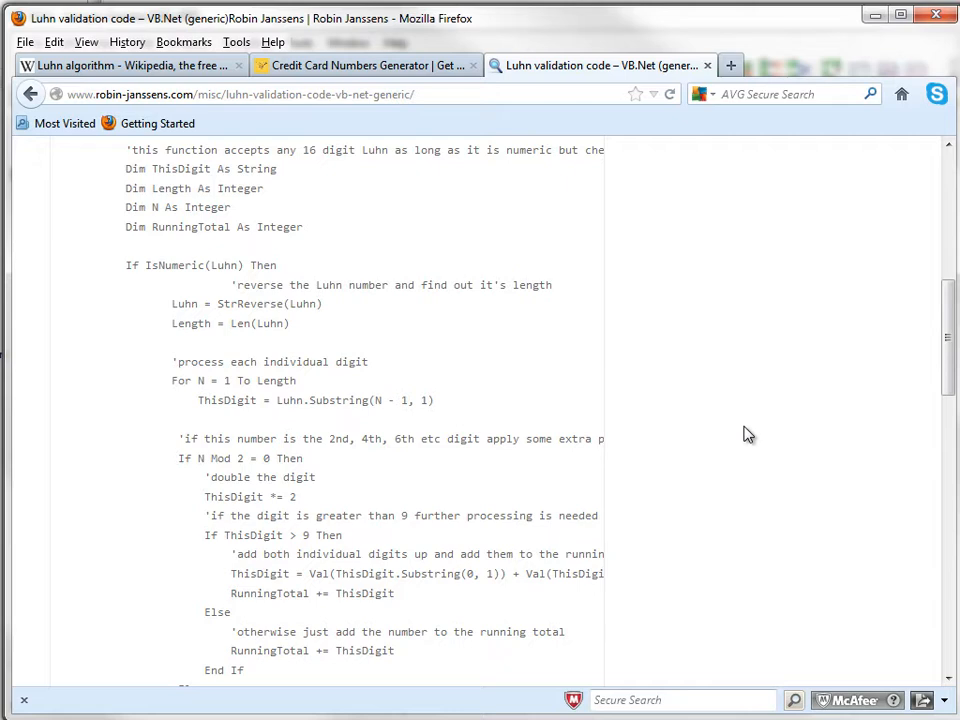
scroll(747, 435, down, 3)
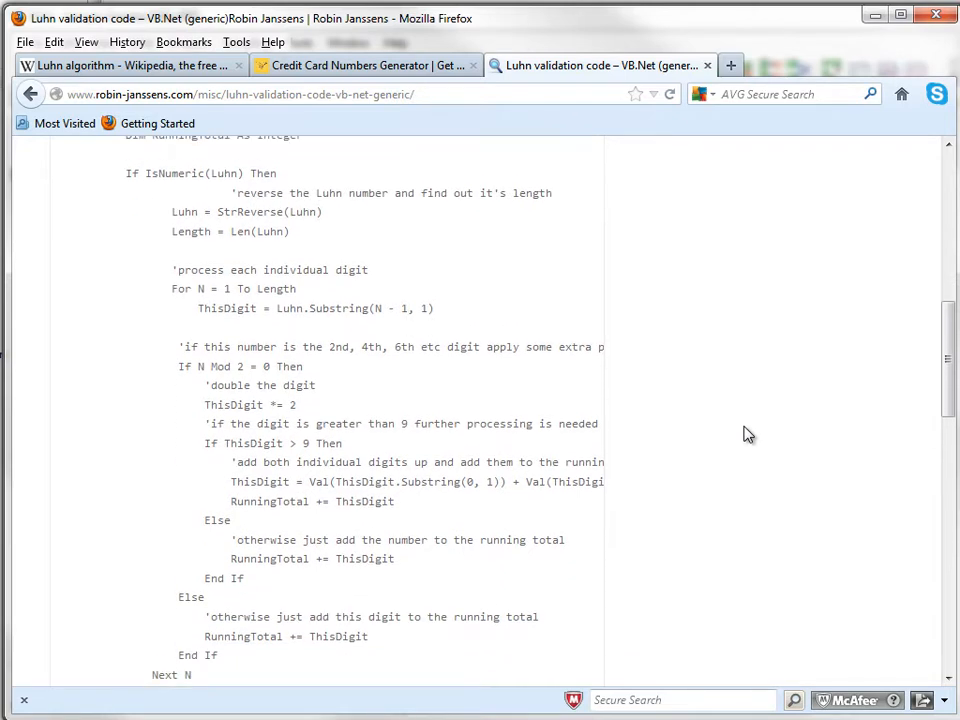
scroll(740, 436, up, 3)
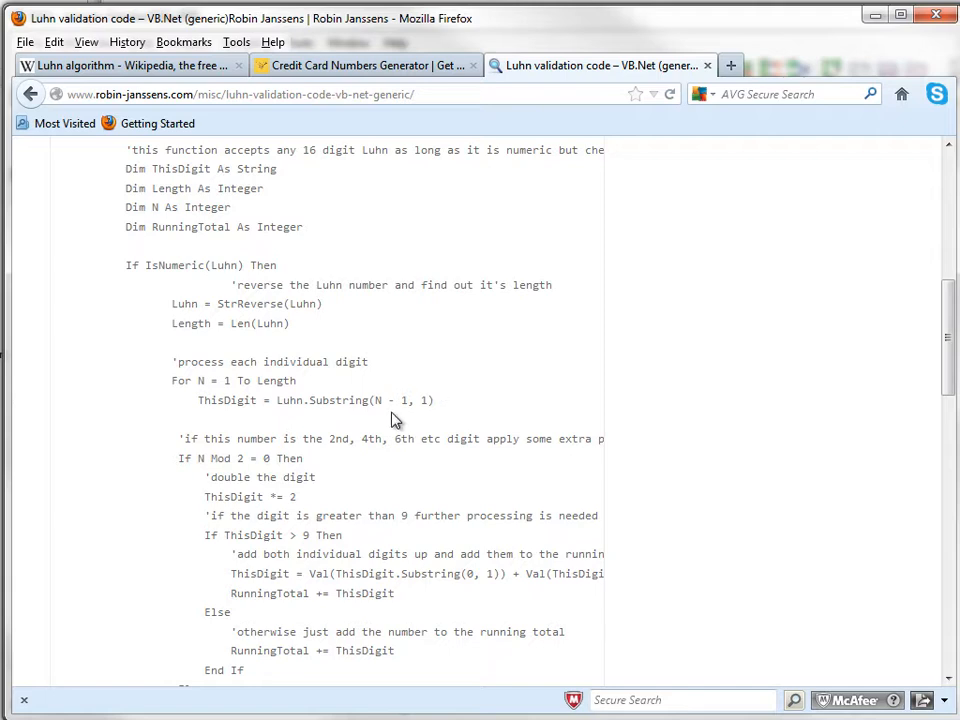
- Review how the VB.Net code doubles every second digit, accumulates the running total and applies the final modulo 10 test
scroll(407, 443, down, 2)
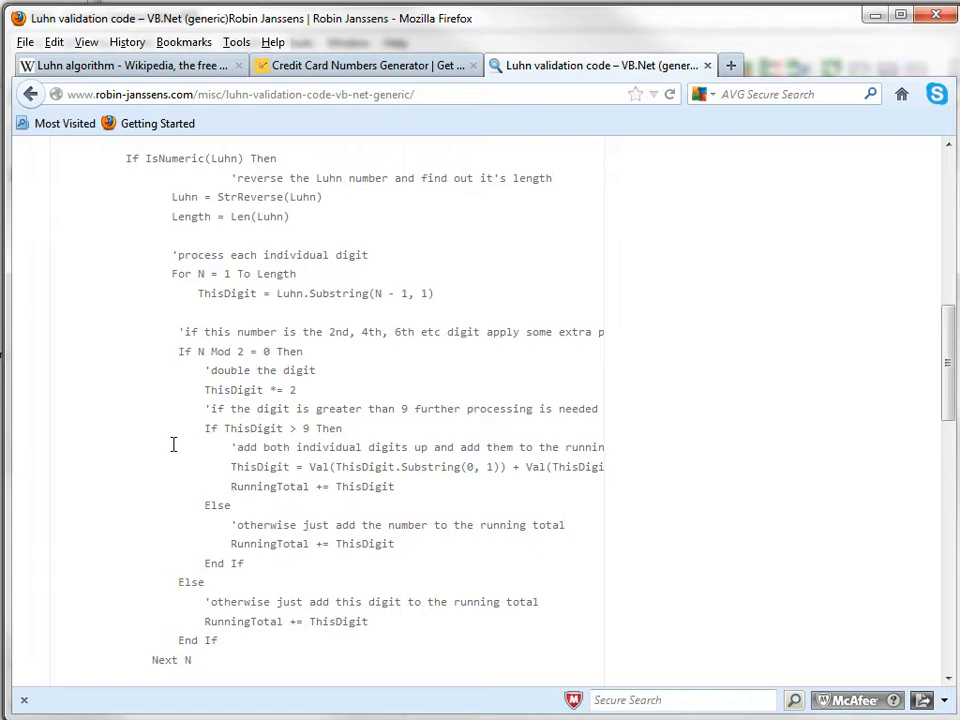
scroll(173, 444, down, 4)
scroll(193, 437, up, 2)
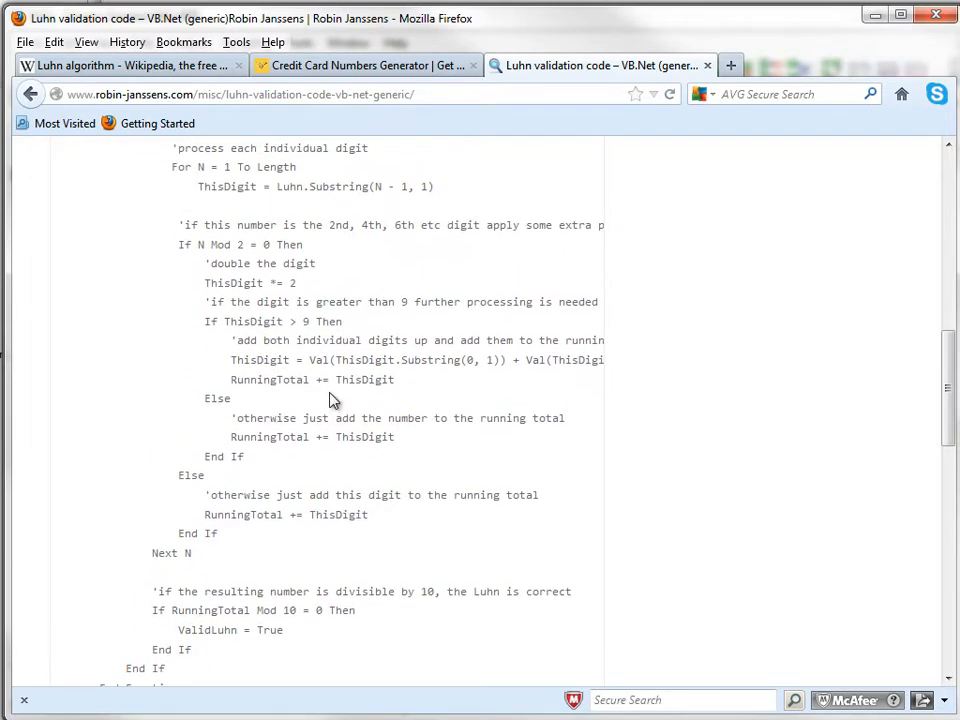
scroll(370, 455, down, 4)
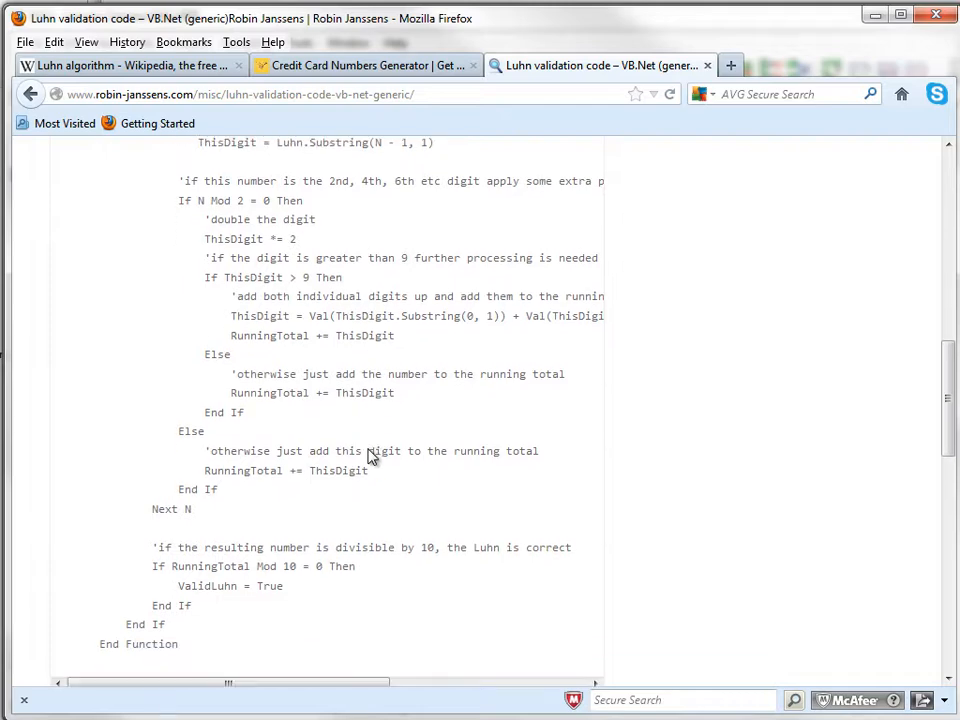
scroll(368, 454, up, 2)
scroll(343, 528, up, 6)
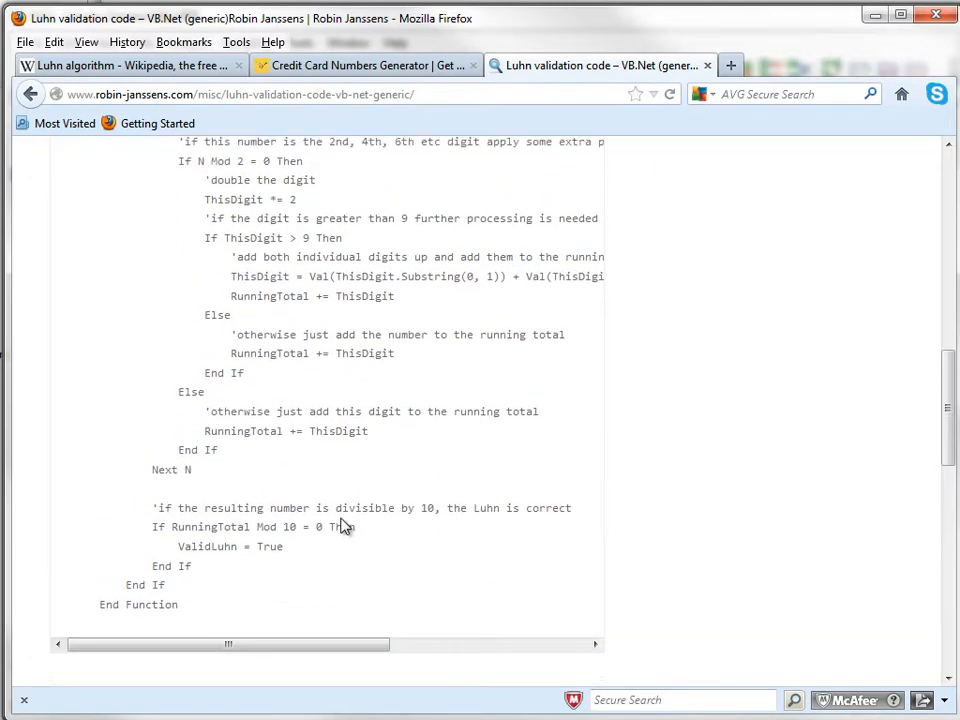
scroll(342, 517, up, 1)
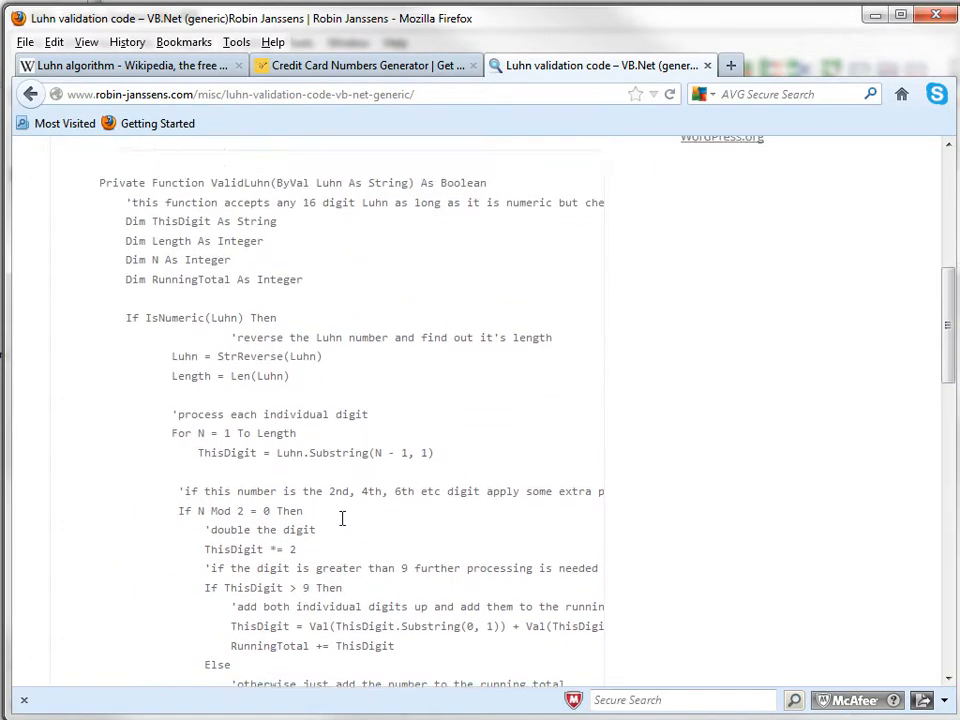
scroll(341, 517, down, 2)
scroll(341, 517, down, 3)
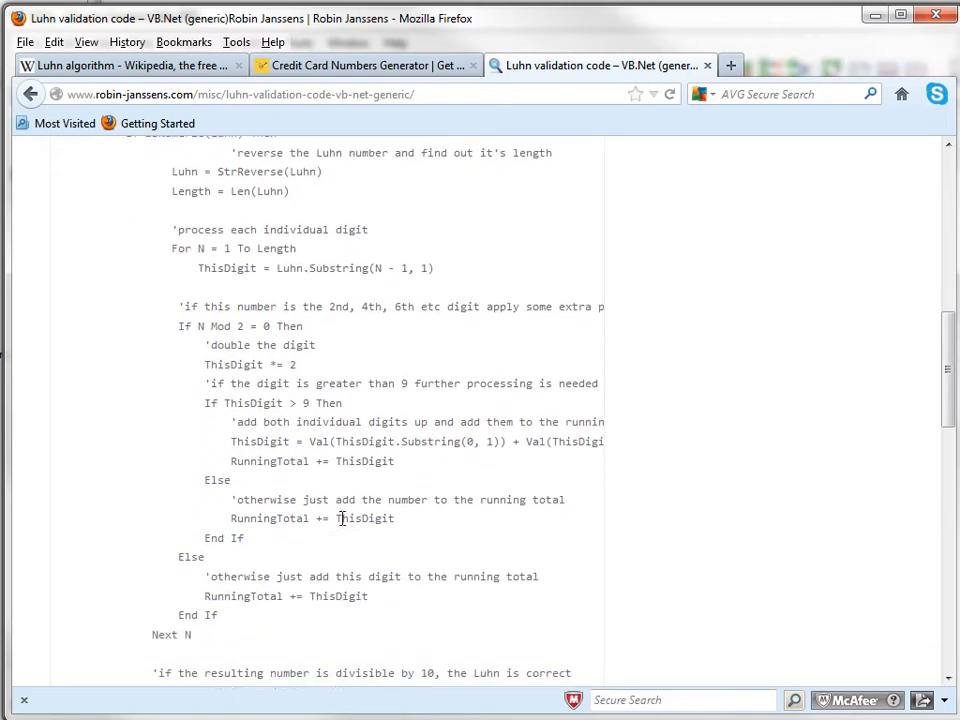
scroll(342, 517, up, 4)
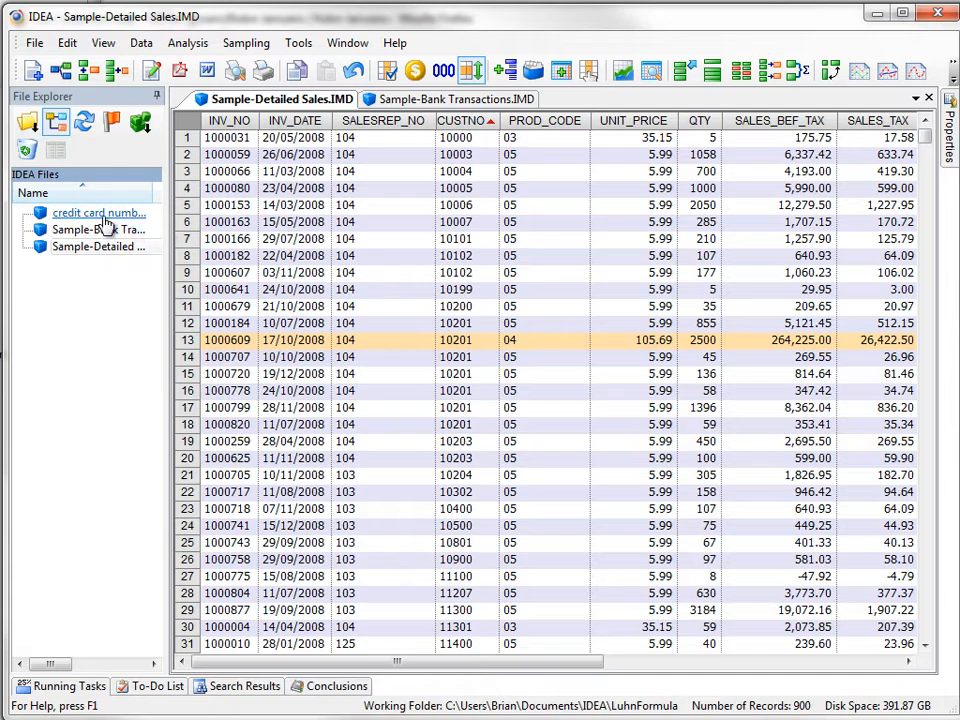
- Open the credit card numbers database in IDEA, and view the Credit Card Numbers Generator page and its options in Firefox
double_click(73, 222)
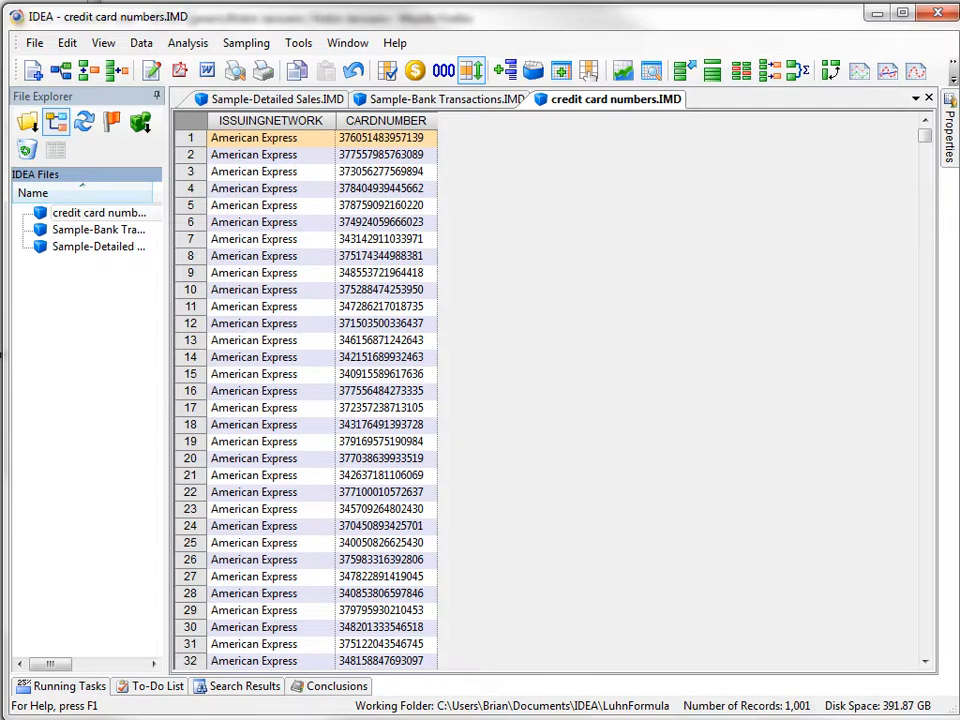
key(alt+Tab)
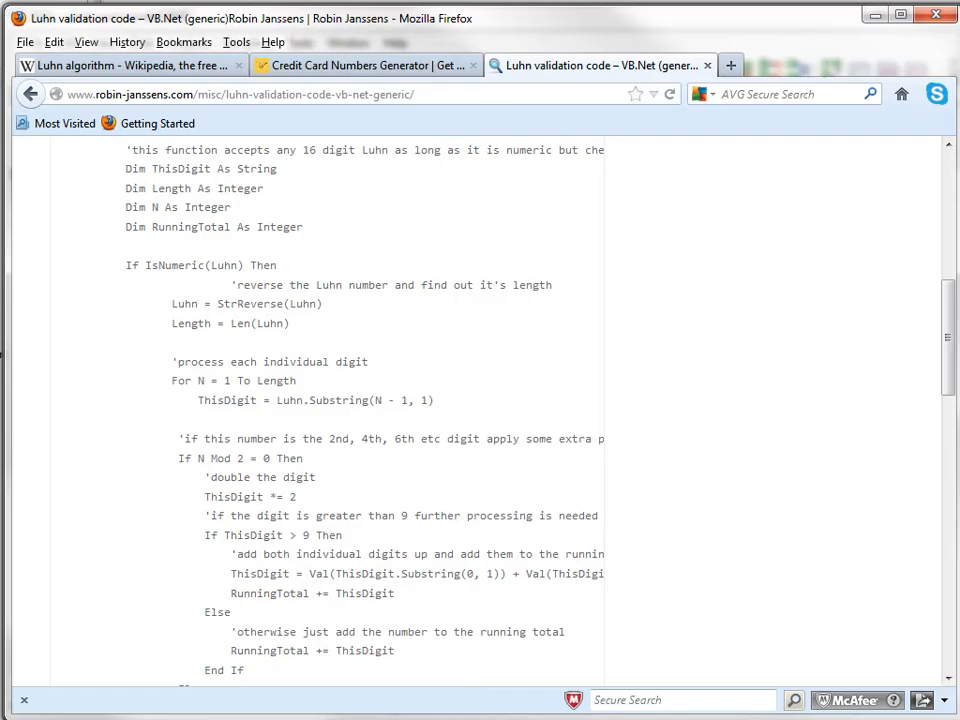
click(297, 68)
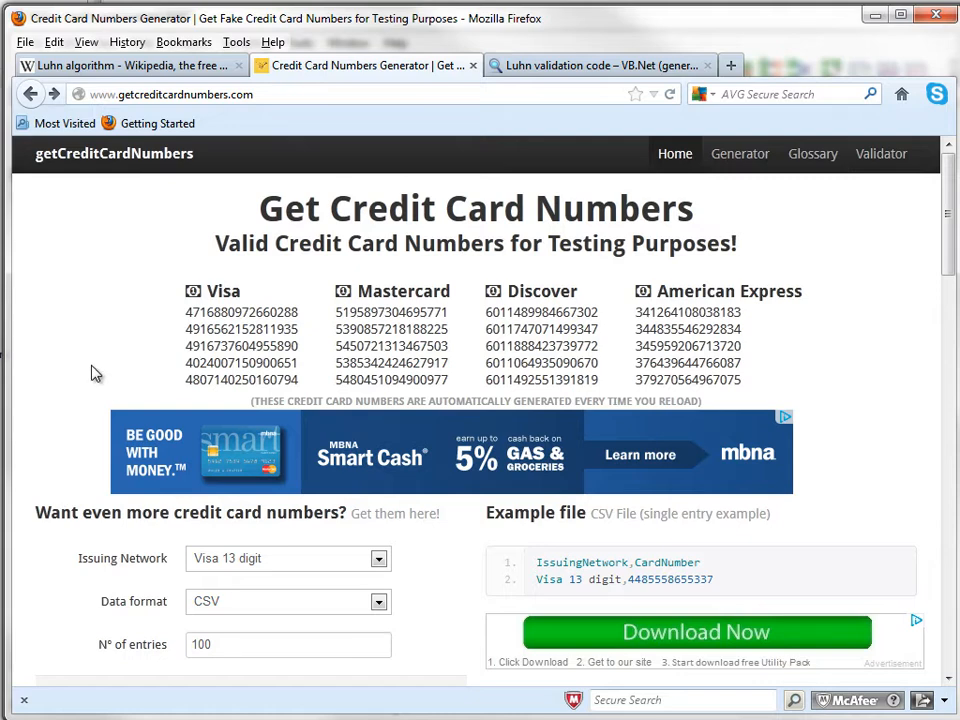
scroll(91, 373, down, 2)
click(378, 453)
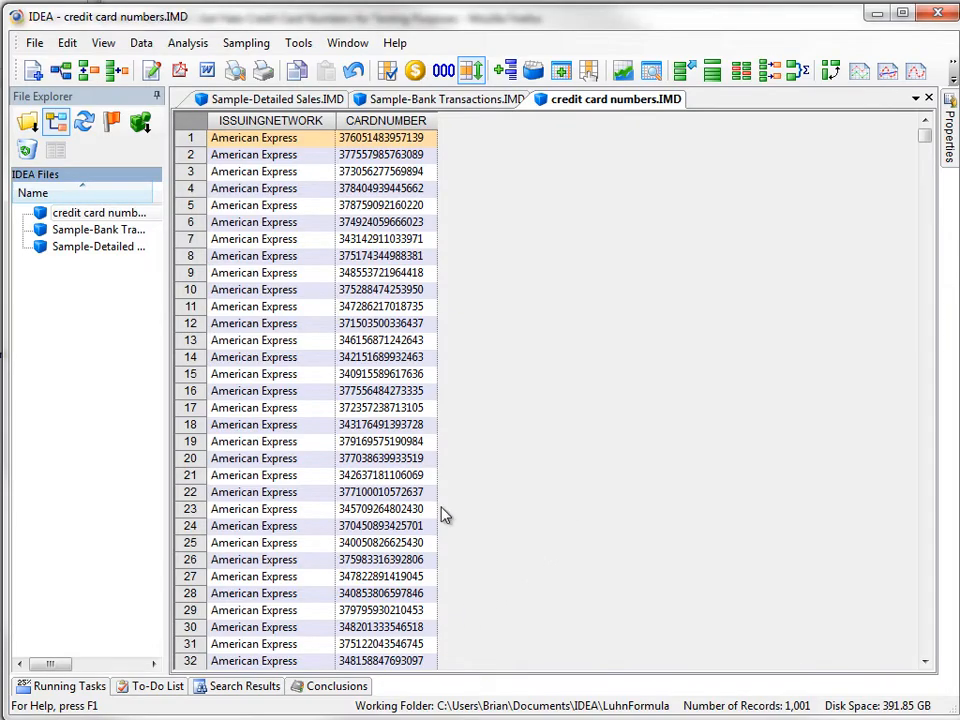
- Switch to IDEA and append a virtual numeric field named VALIDATE to the credit card numbers database
click(311, 290)
double_click(310, 293)
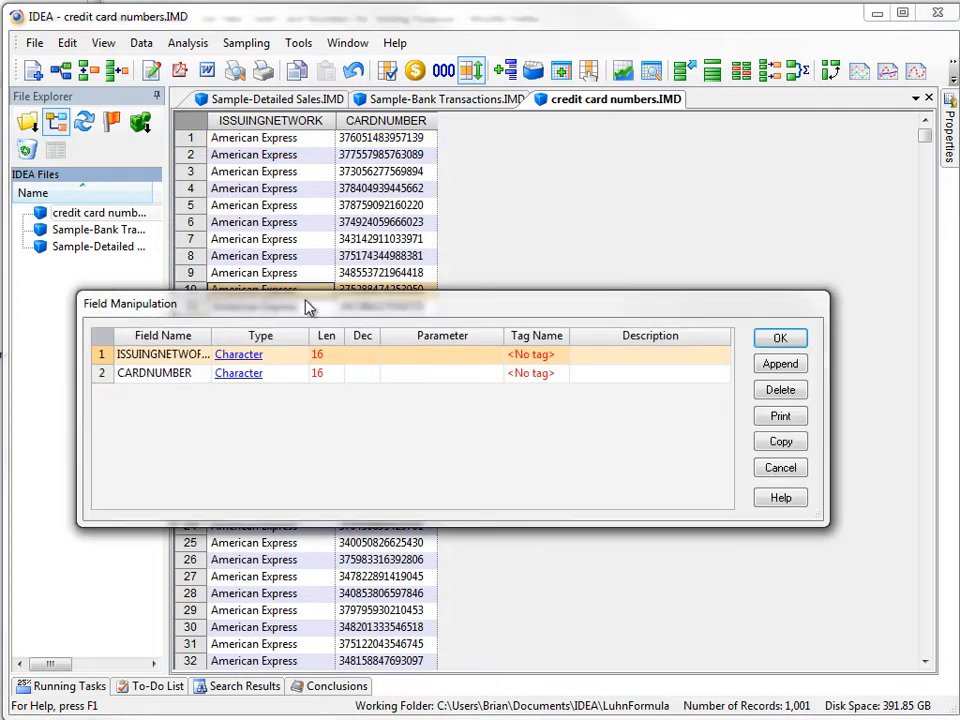
click(772, 366)
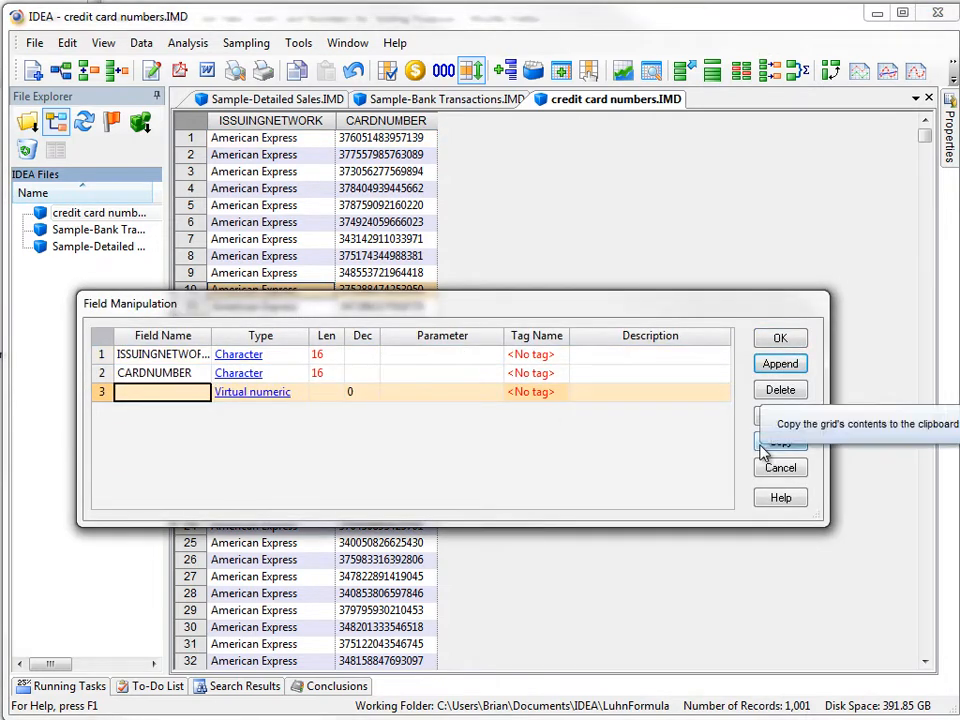
text(VALIDATE)
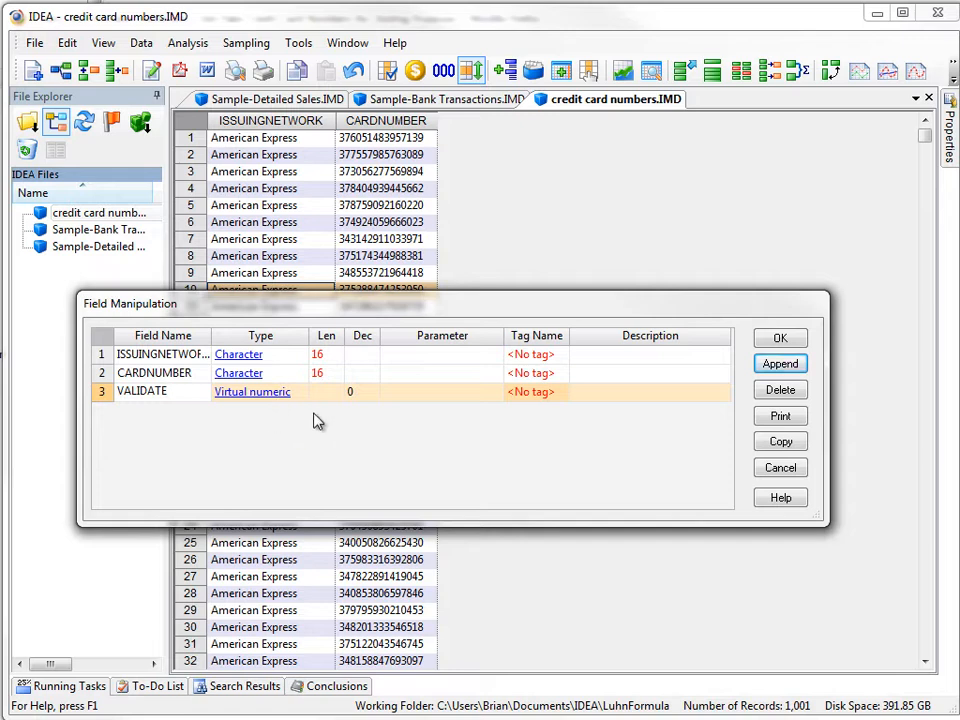
- From the equation of the VALIDATE field, create a new custom function named LuhnFormula
click(420, 404)
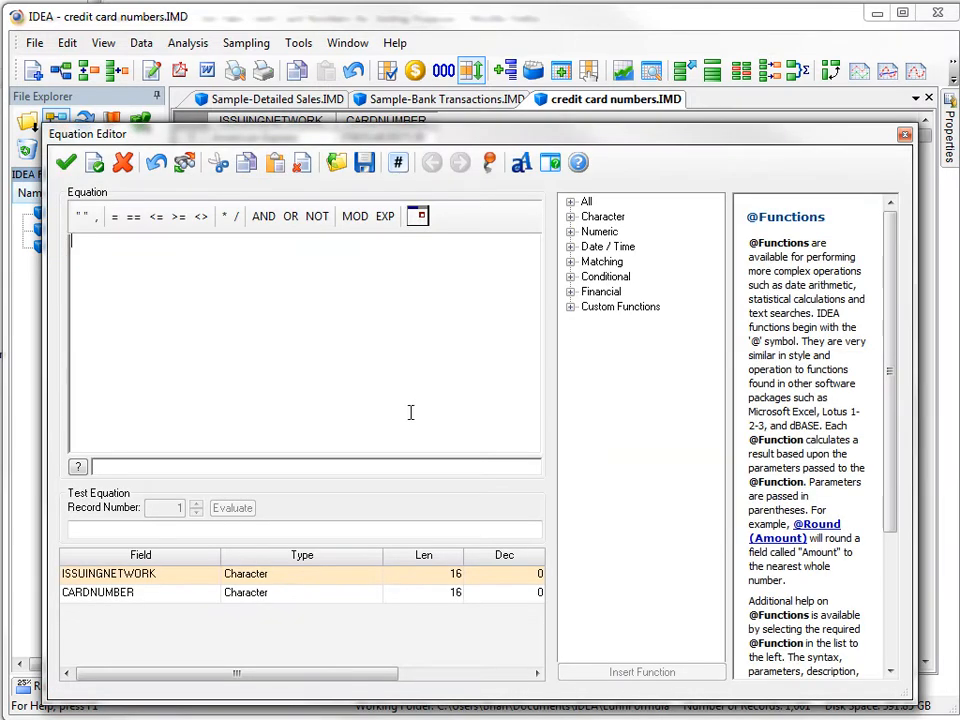
click(400, 168)
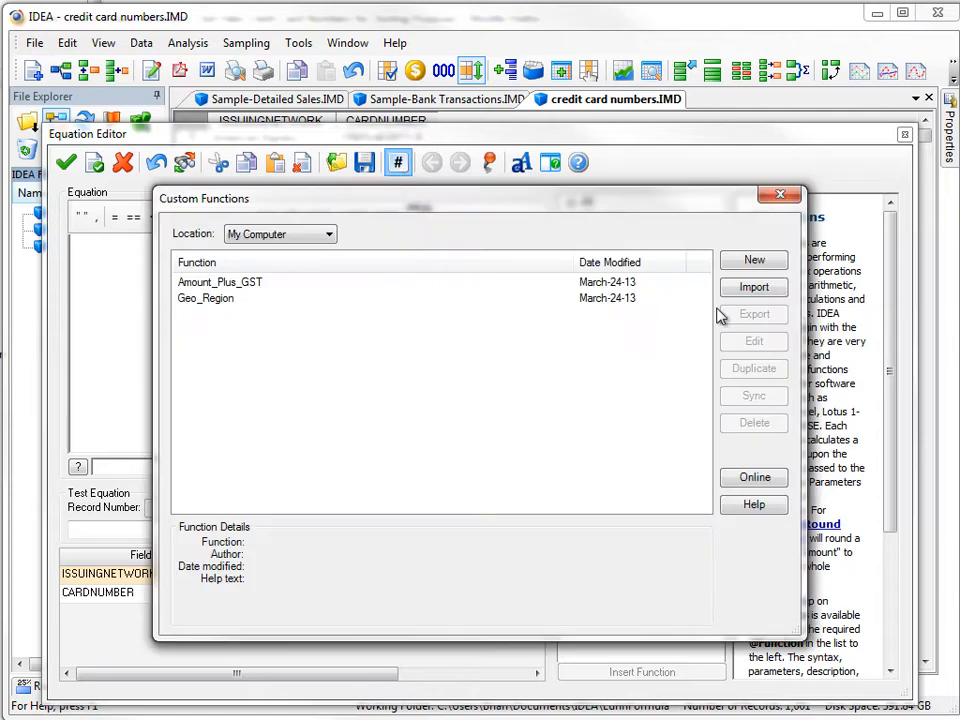
click(762, 263)
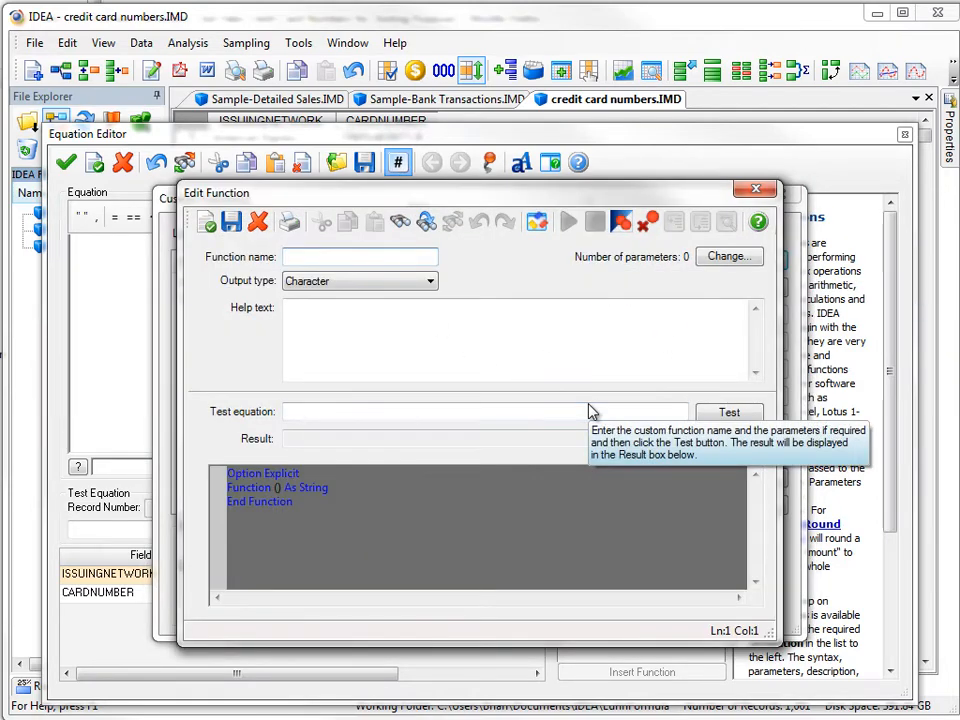
text(Lugn)
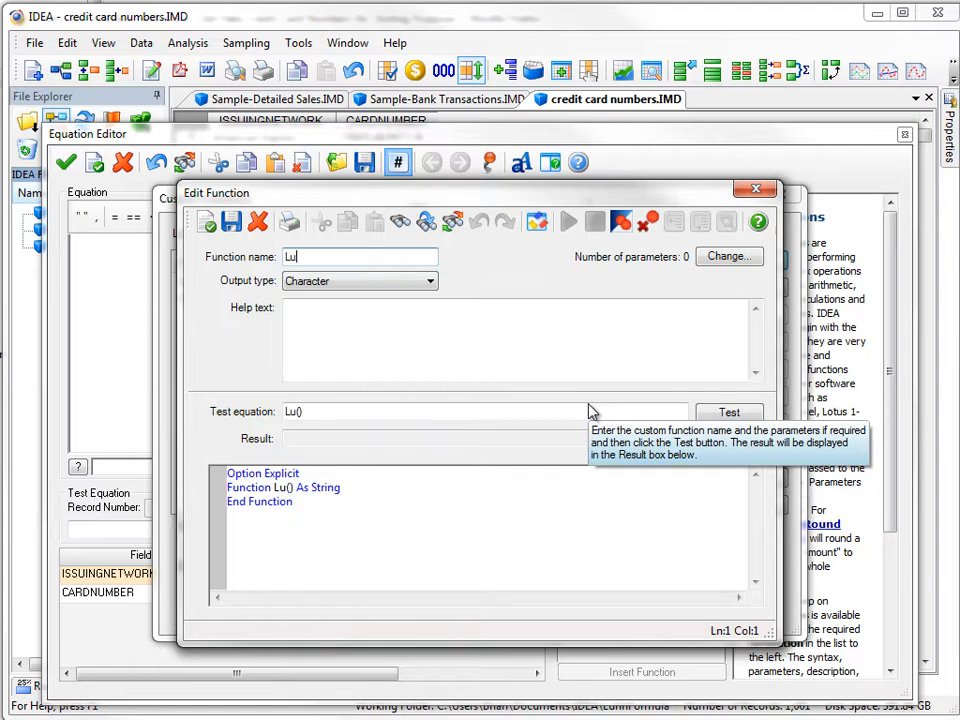
key(BackSpace)
key(BackSpace)
text(hn)
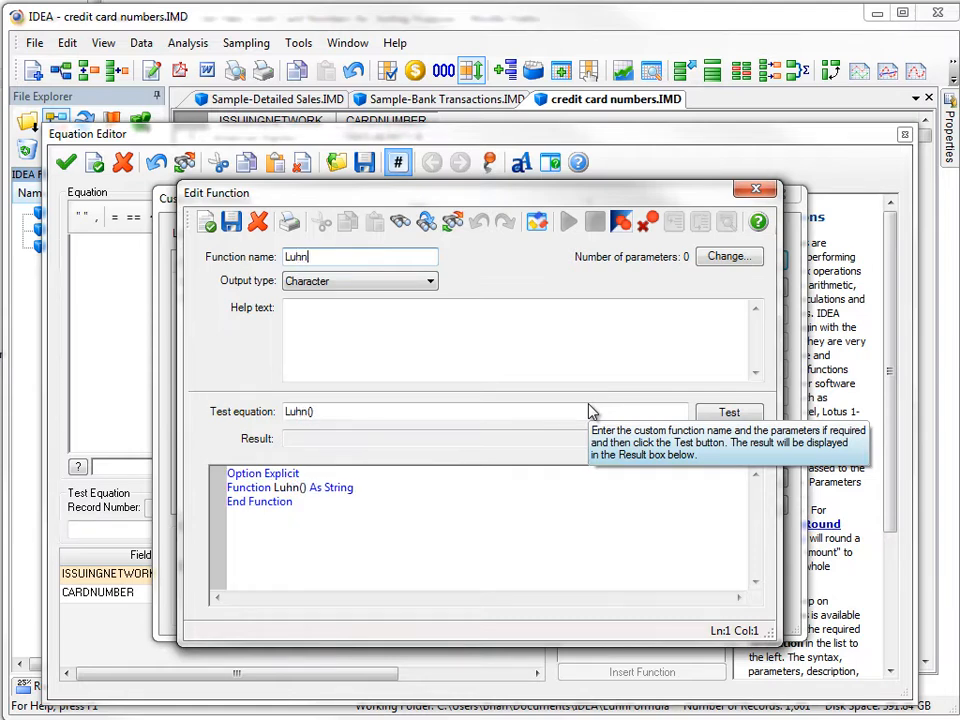
text(Formulat)
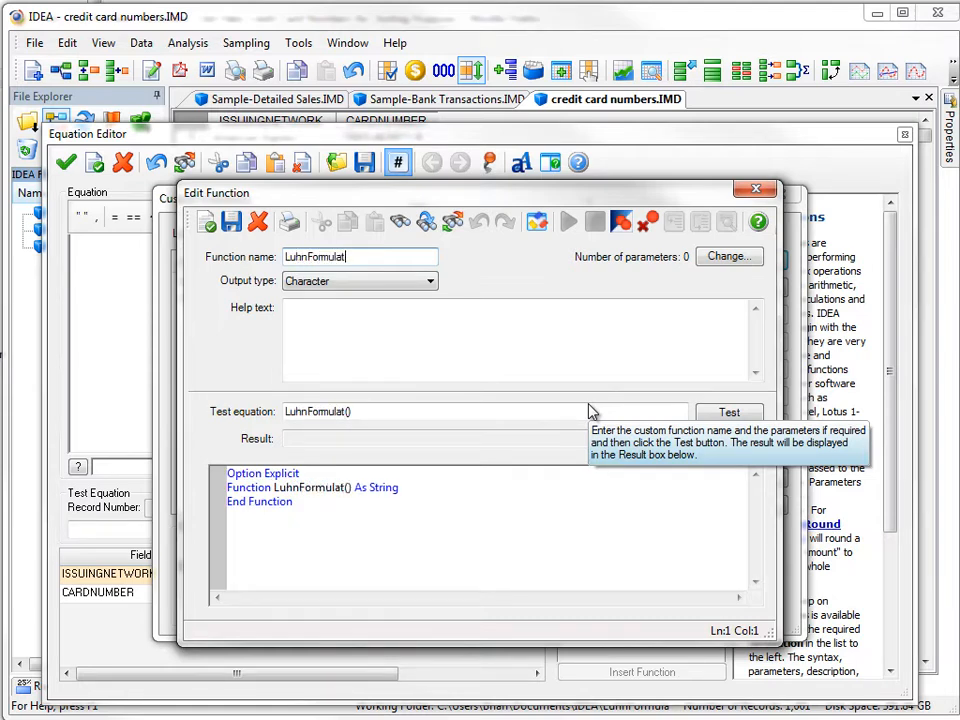
key(BackSpace)
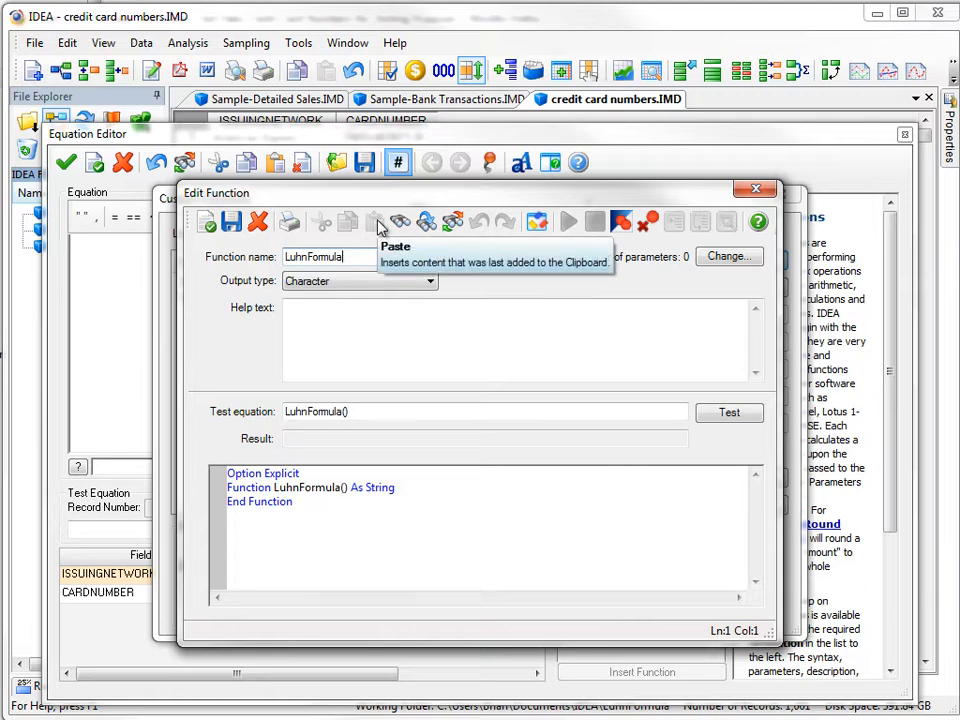
- Enlarge the function editing window to nearly fill the screen and set the function's output type to Numeric
drag(399, 192, 251, 37)
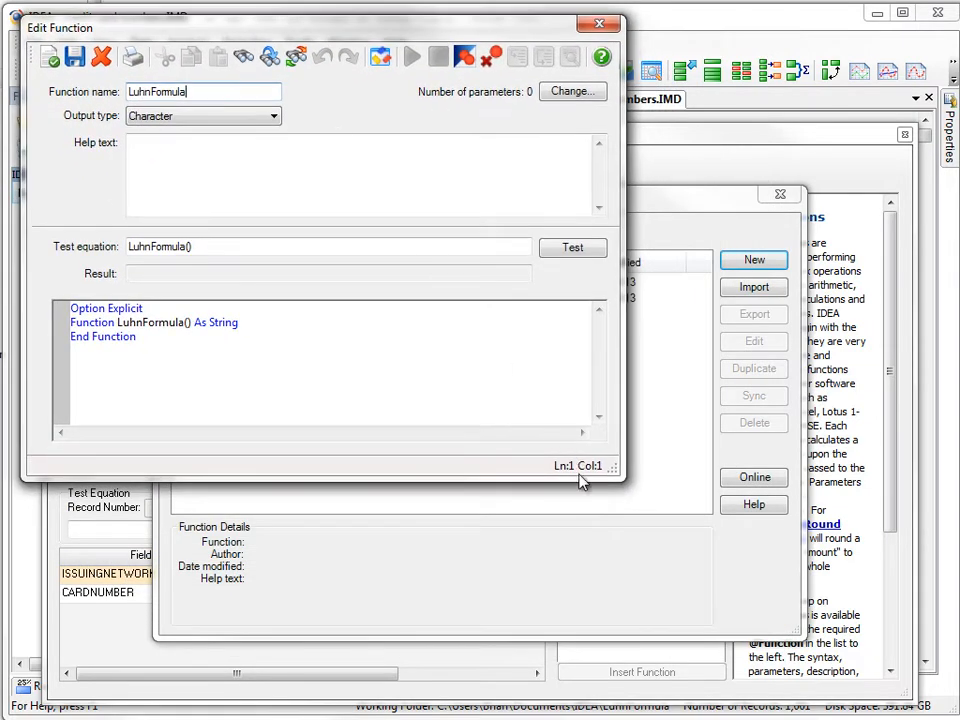
drag(612, 478, 925, 708)
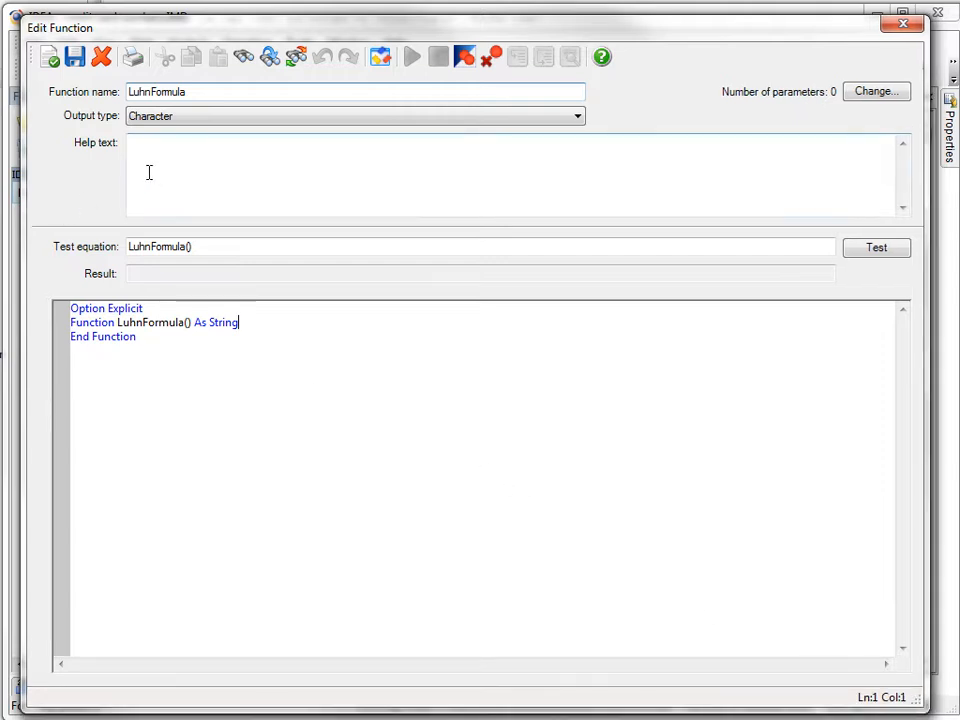
click(147, 121)
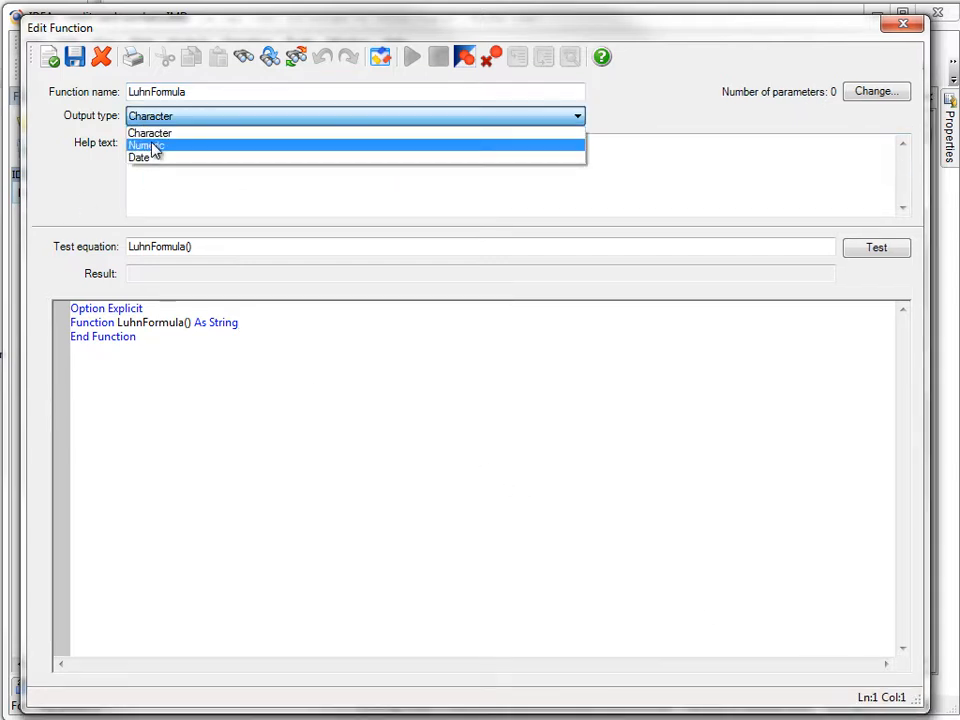
click(152, 146)
- Enter the help text "If the number is validate returns 1 if not returns 0." for the function
click(150, 154)
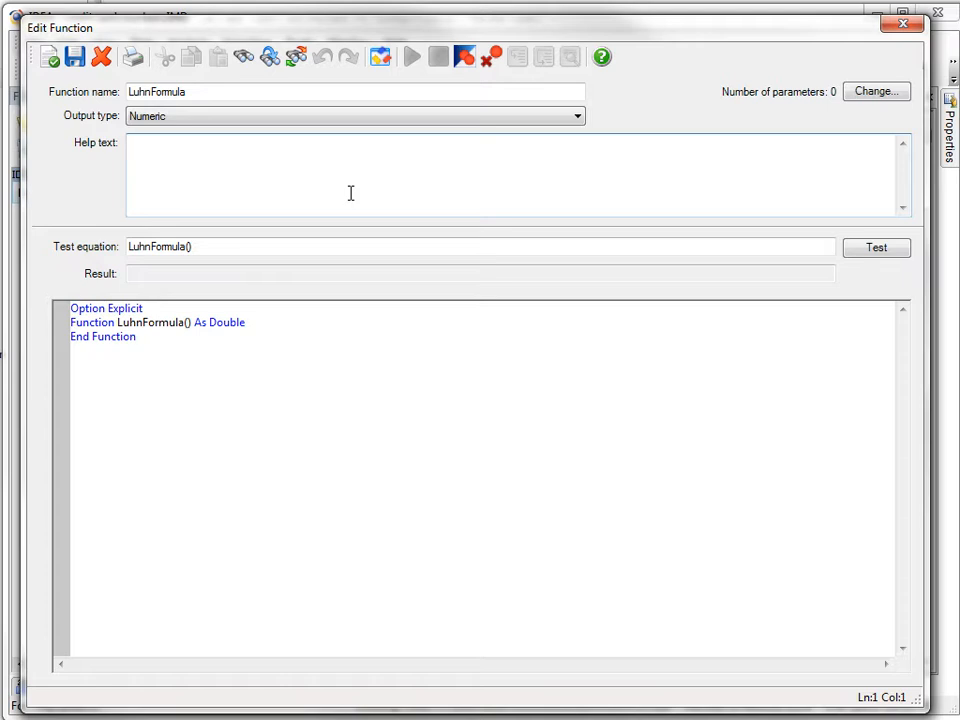
text(If the number i s validate ret)
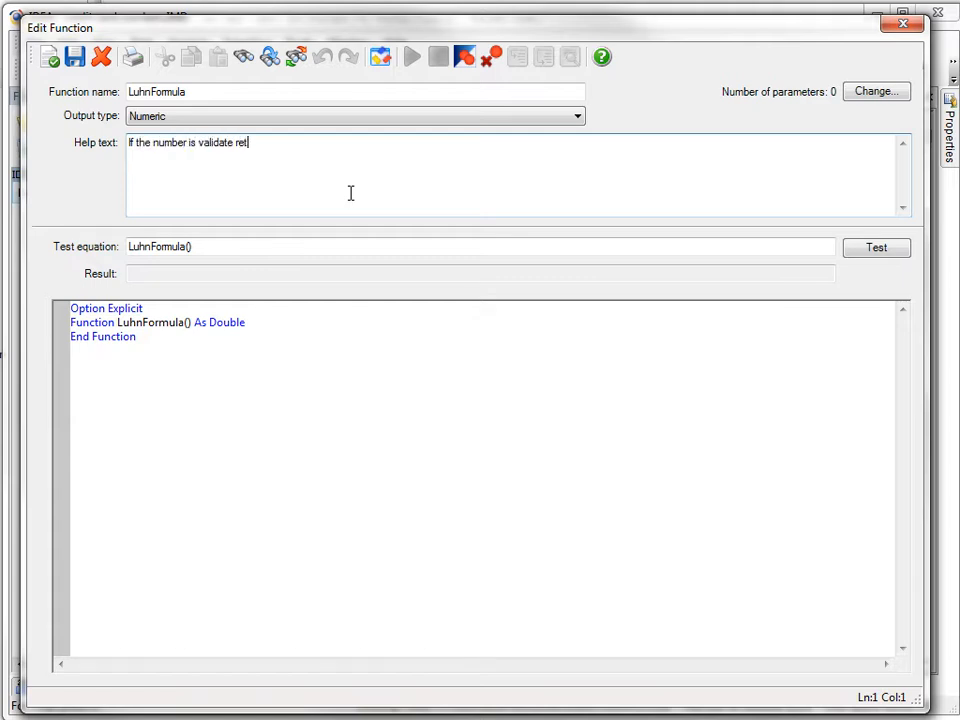
text(urns 1 if not returns 0.)
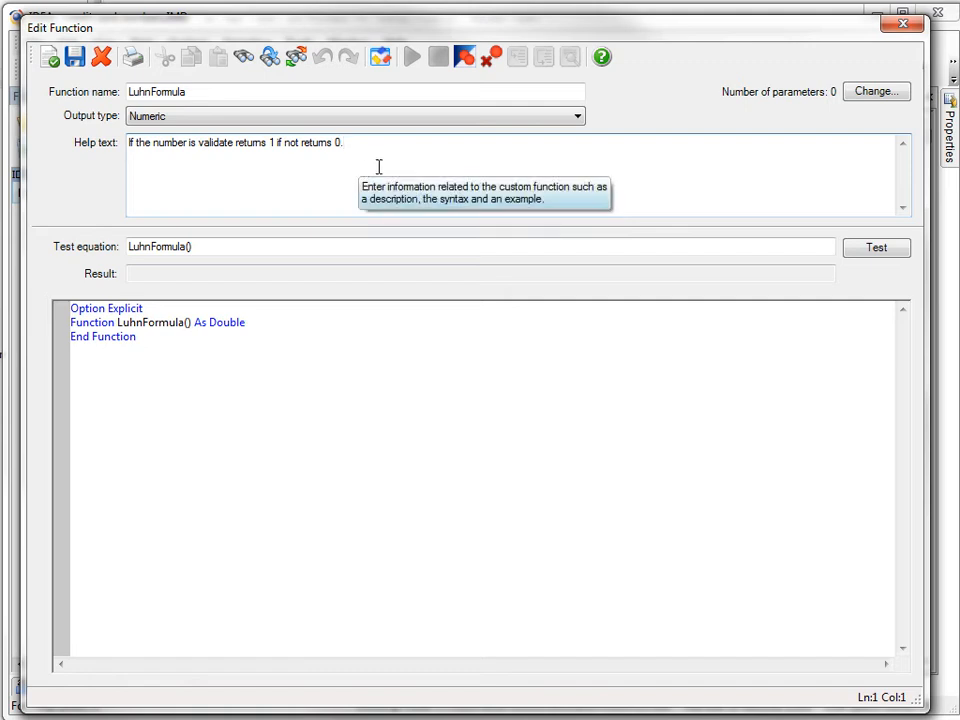
- Add a Character parameter named Luhn to the function, with the help text "The character field to validate"
click(872, 92)
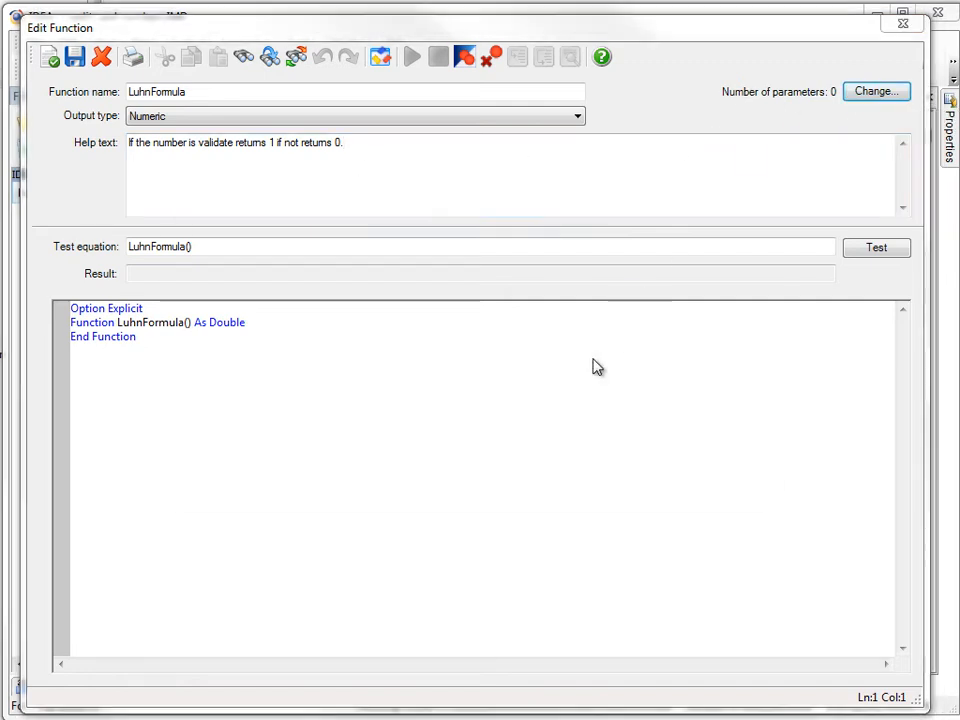
click(310, 354)
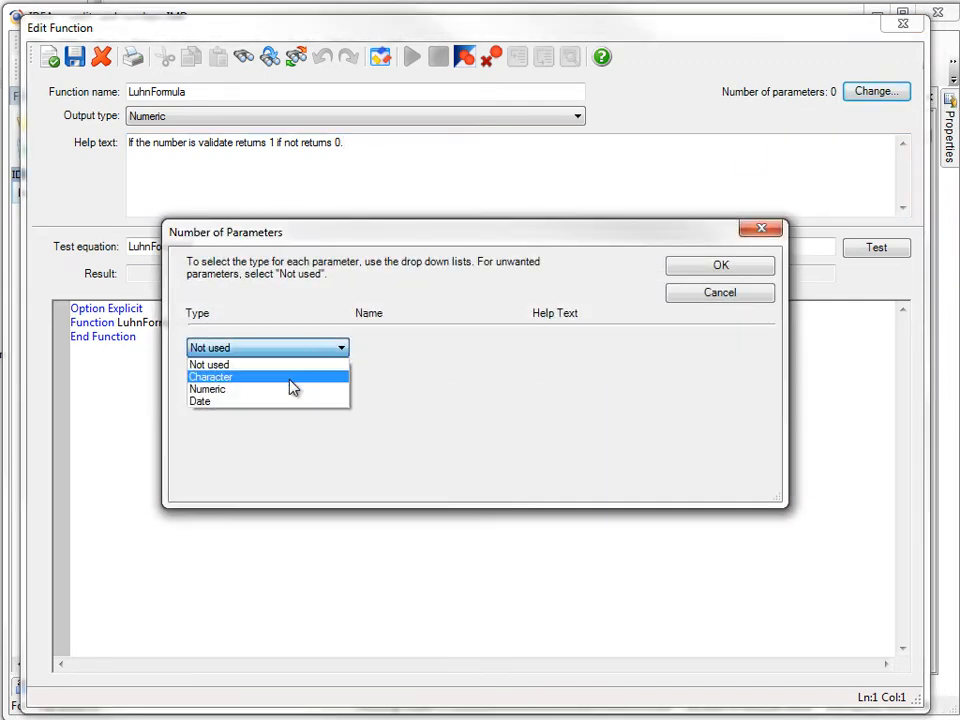
click(290, 381)
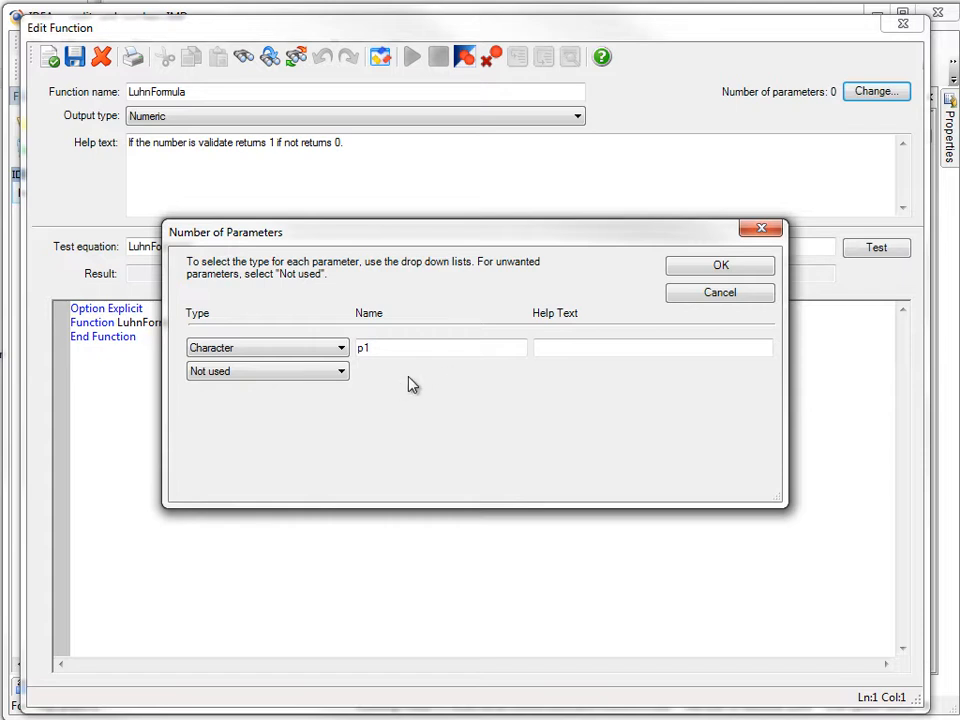
double_click(386, 347)
text(Luhn)
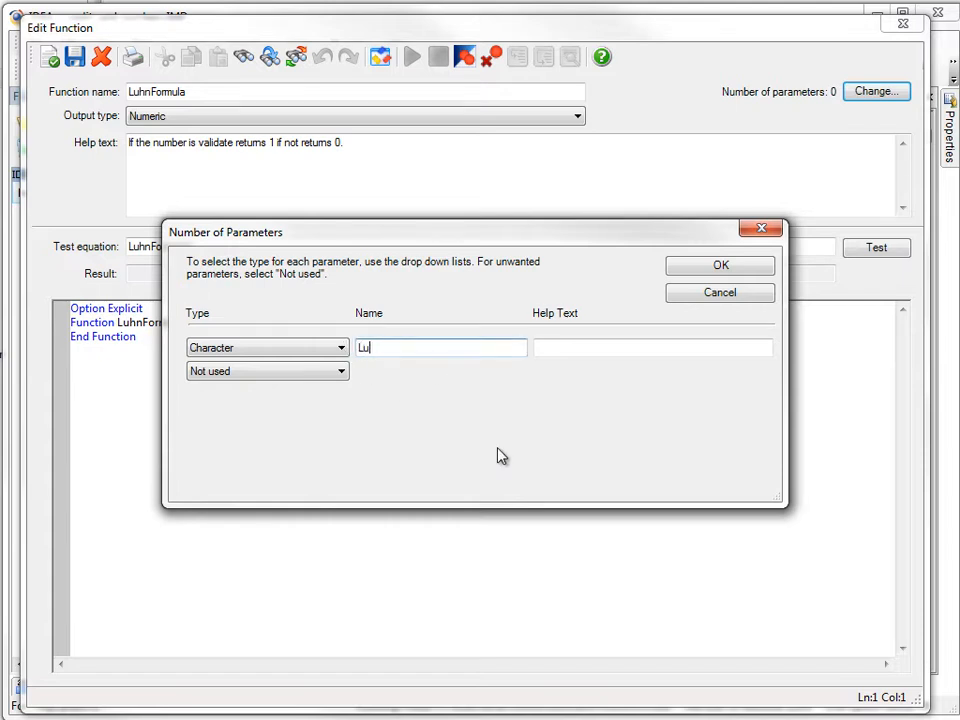
click(591, 350)
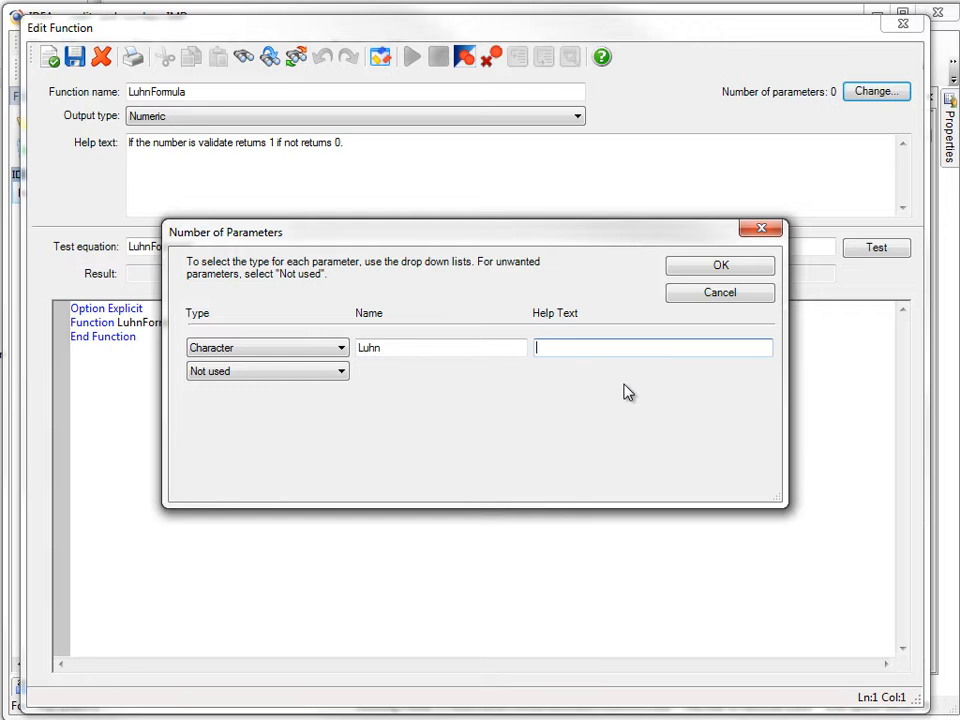
text(The character field to validate)
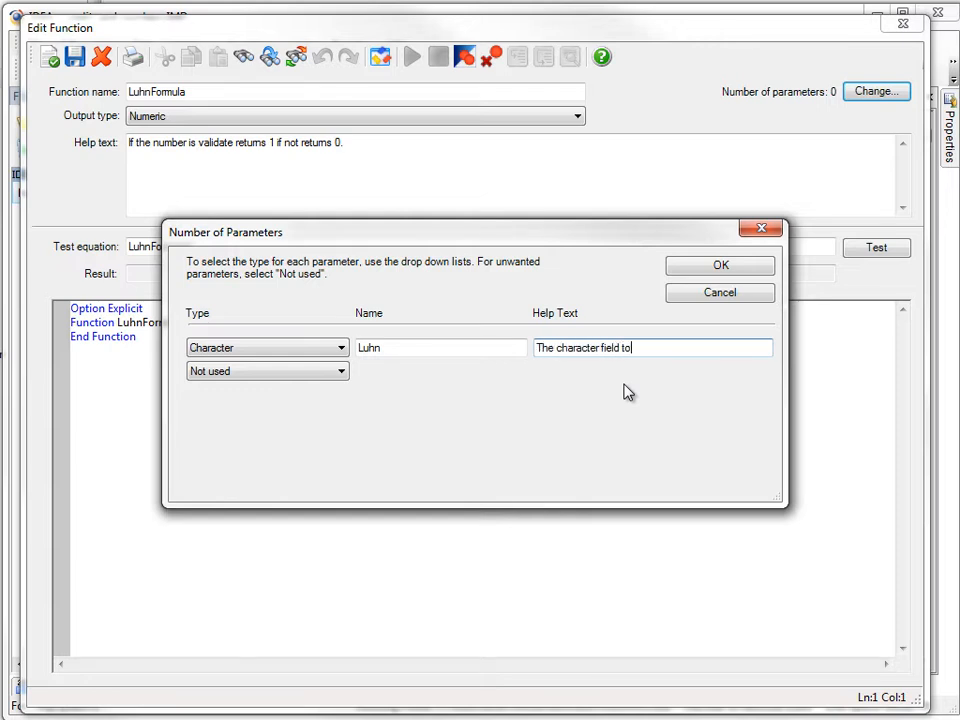
click(713, 268)
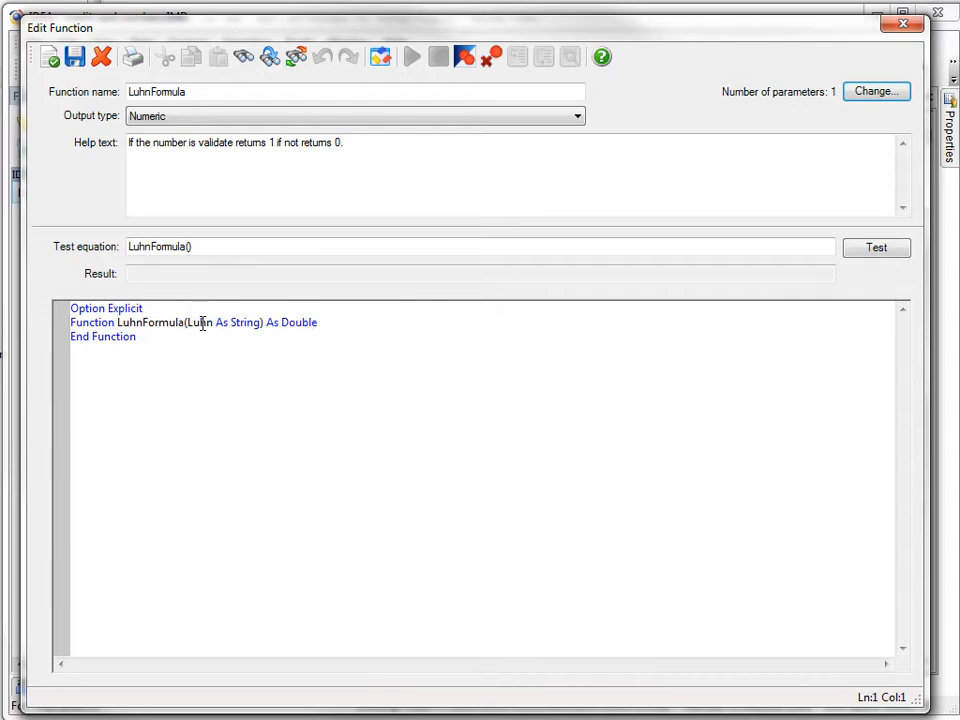
- Begin the body of LuhnFormula with the condition "If Not IsNumeric(Luhn) Then", indented under the function declaration
click(339, 323)
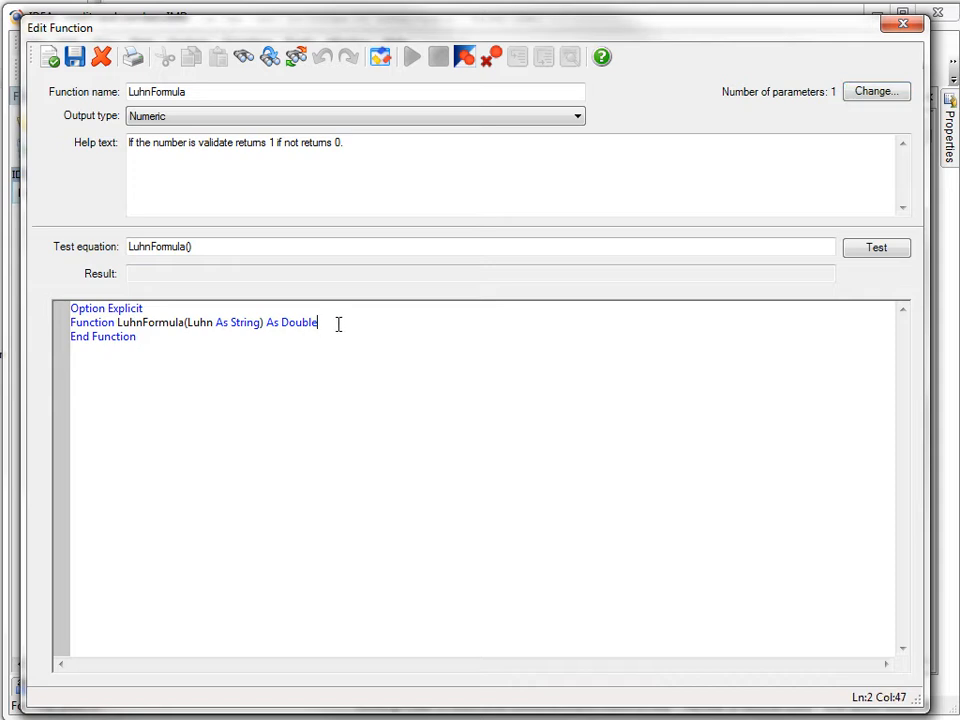
key(Return)
key(Tab)
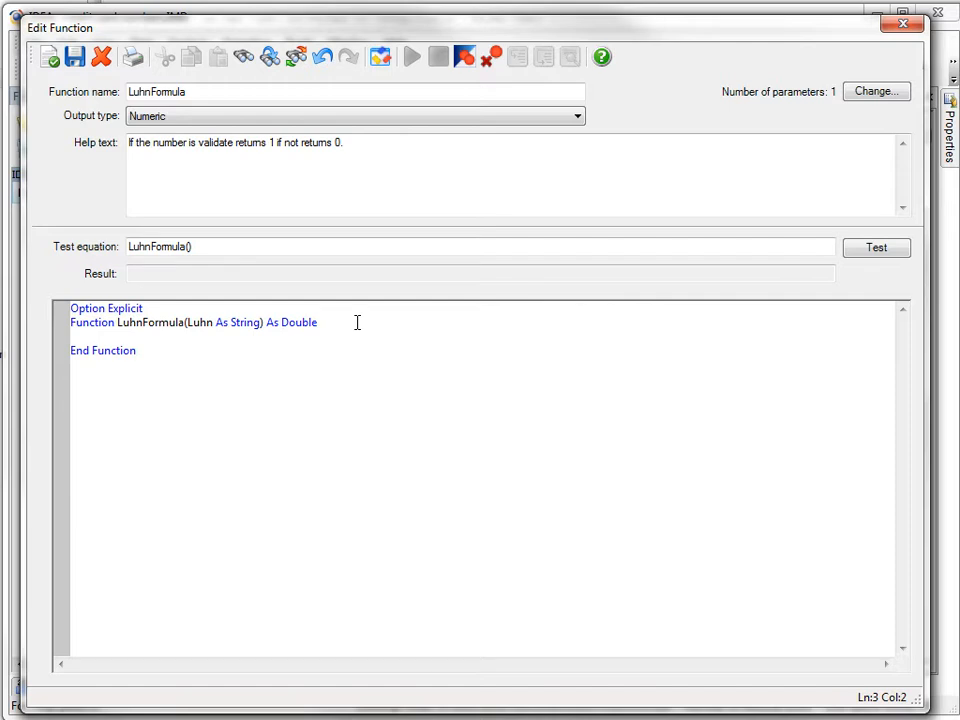
text(If not)
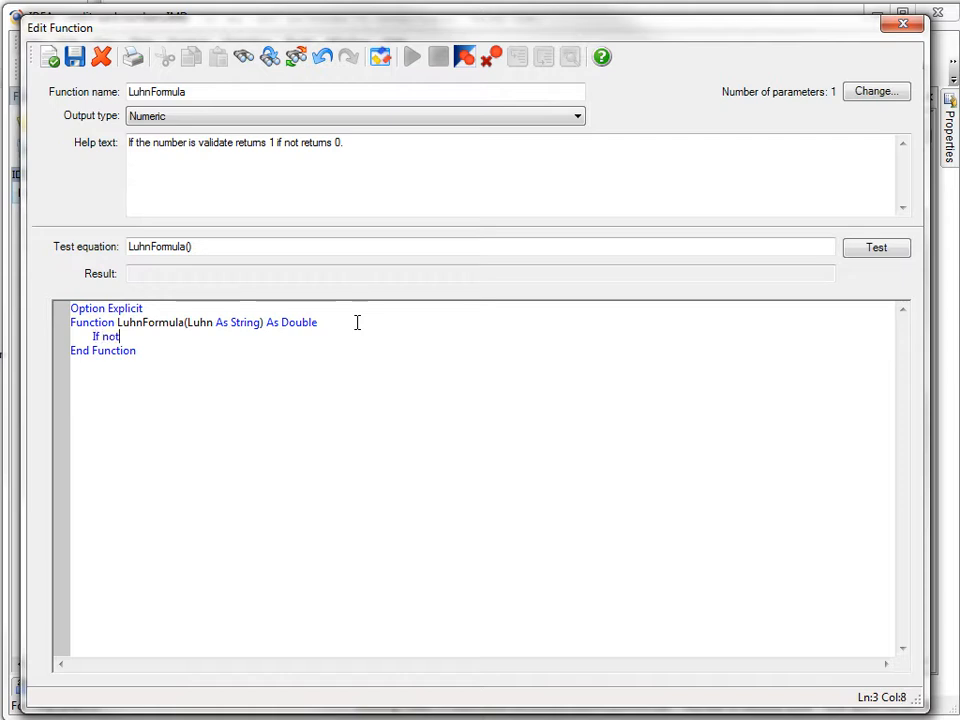
text(Numeric)
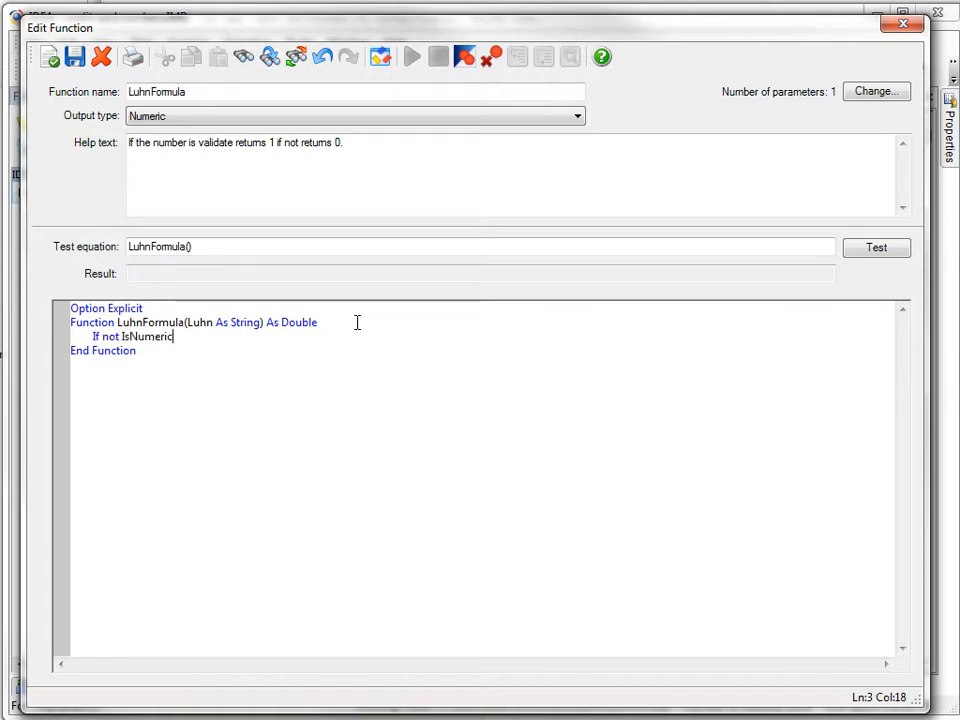
text((Luhn)
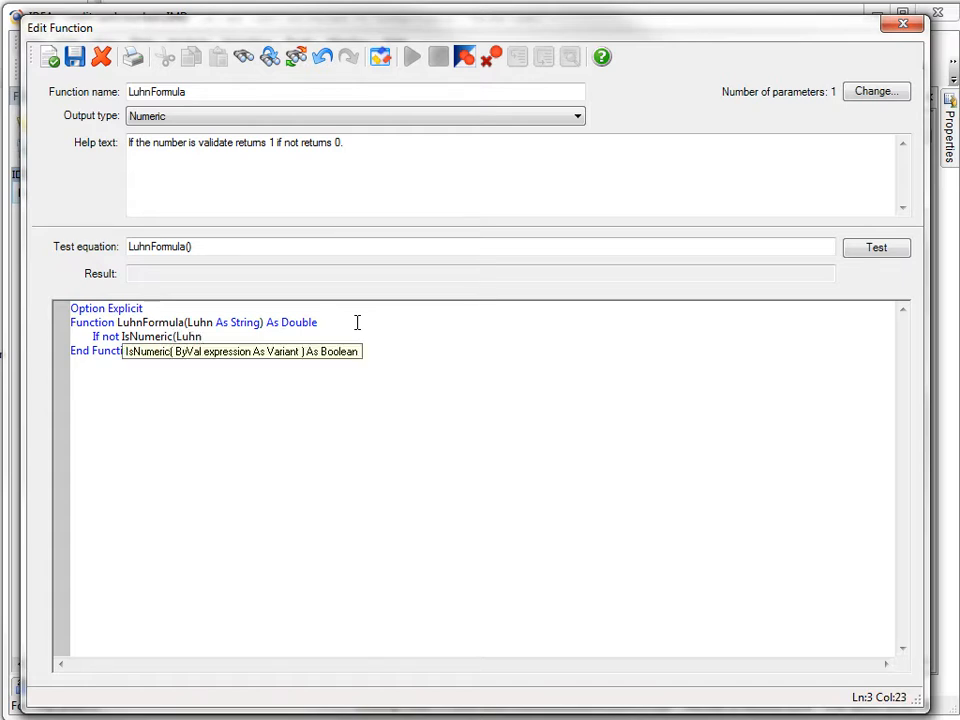
text() )
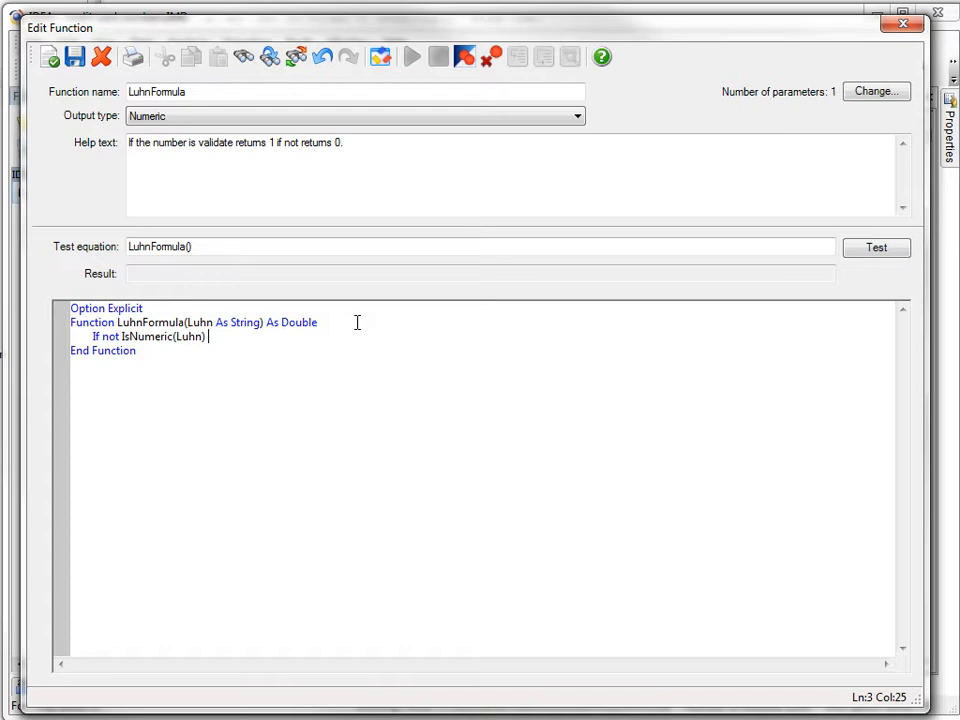
text(then)
key(Return)
key(Tab)
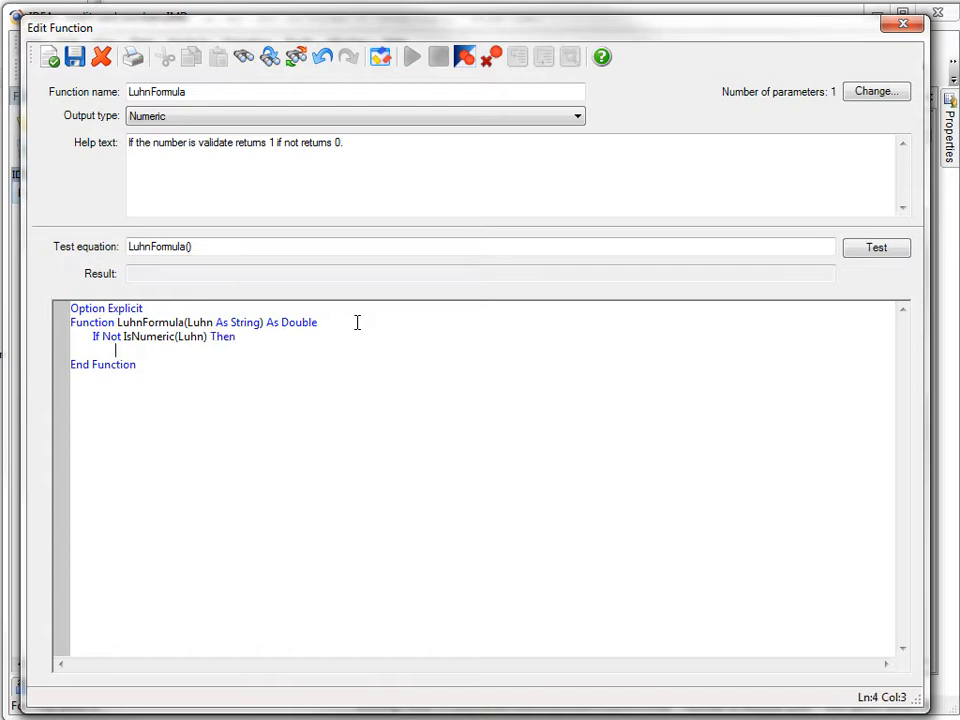
- Assign the result for non-numeric input inside the condition with the line "LuhnFormula = 0"
text(Luhn)
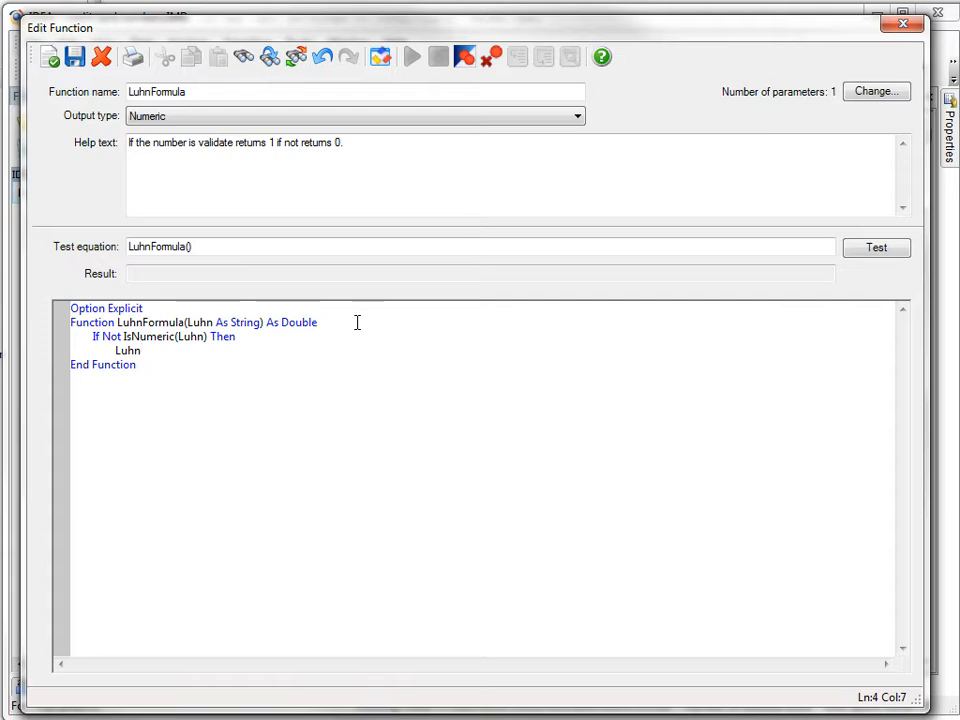
text(Formula)
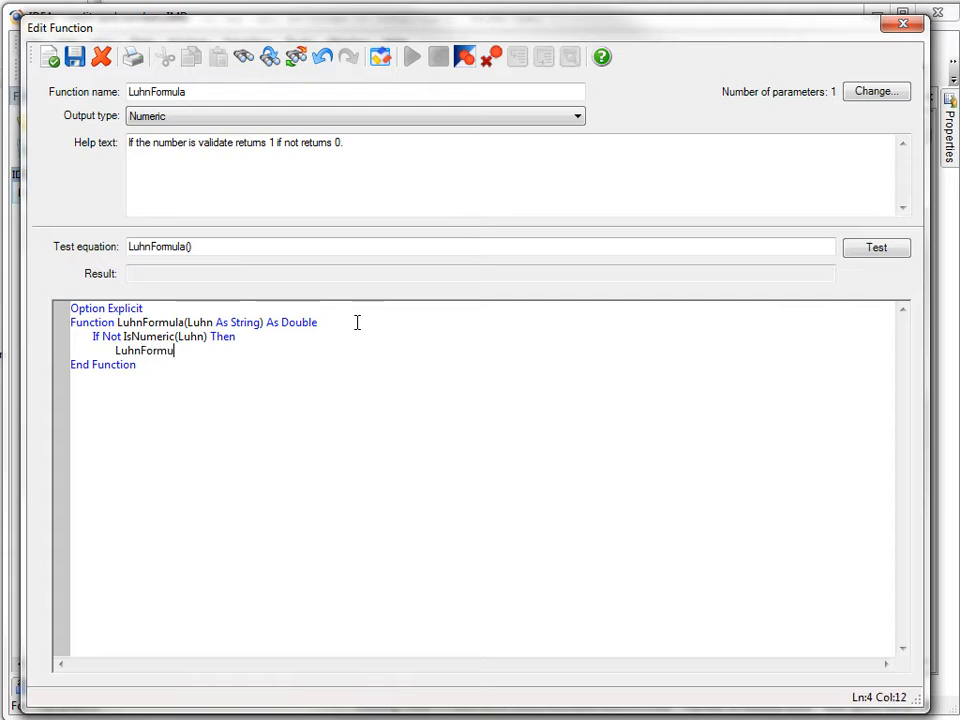
key(BackSpace)
text(la = 0)
key(Return)
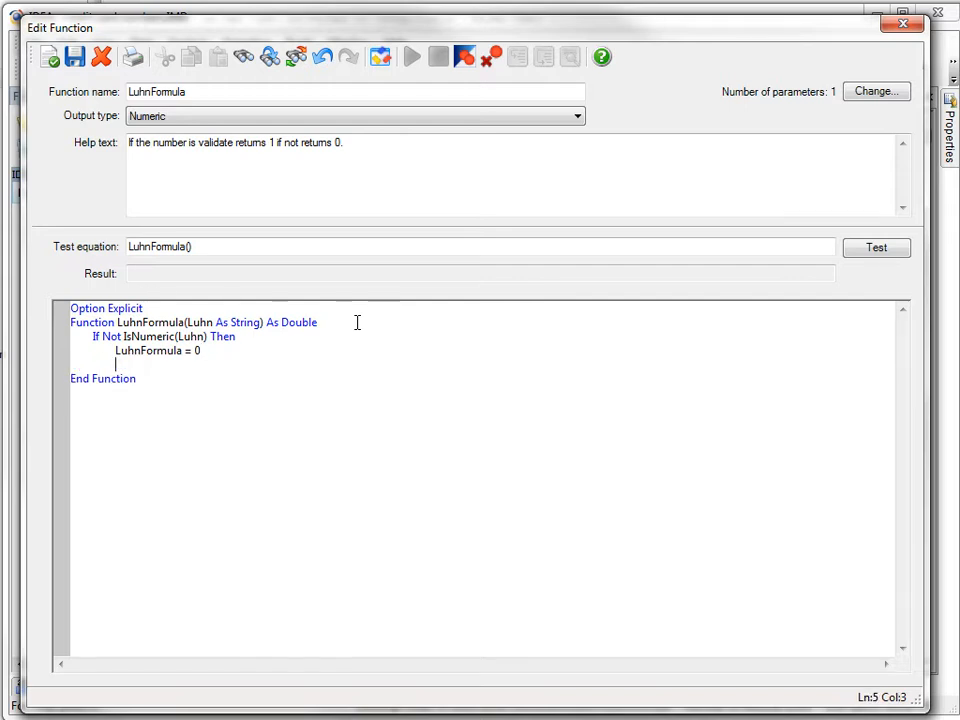
- Add an "ElseIf Luhn < -1 Then" branch containing "LuhnFormula = 0"
key(BackSpace)
text(elseif)
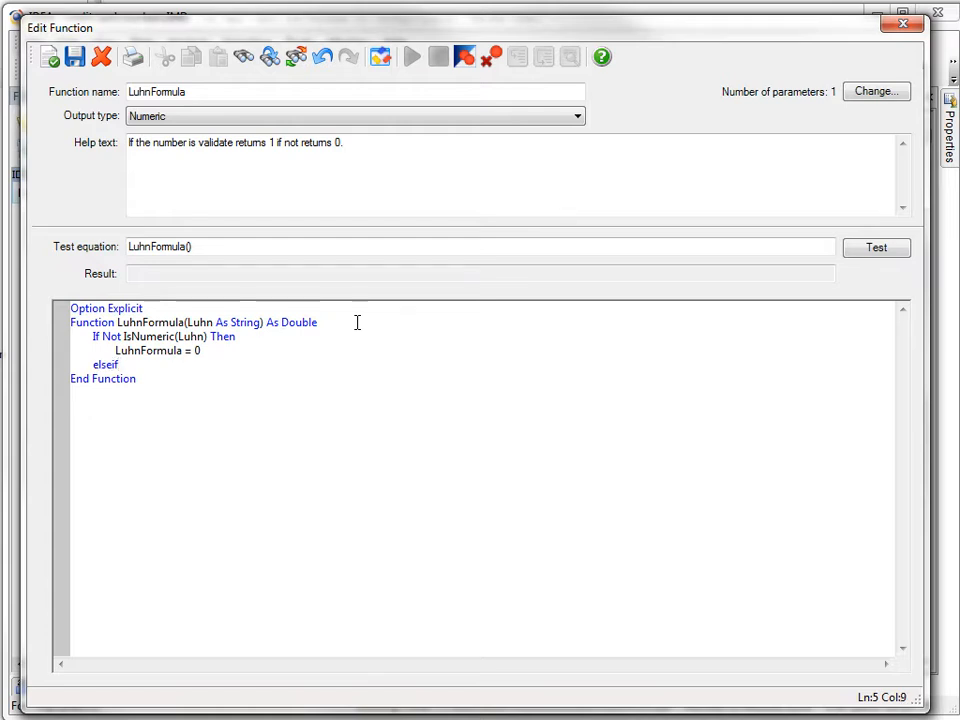
text( Luhn < -)
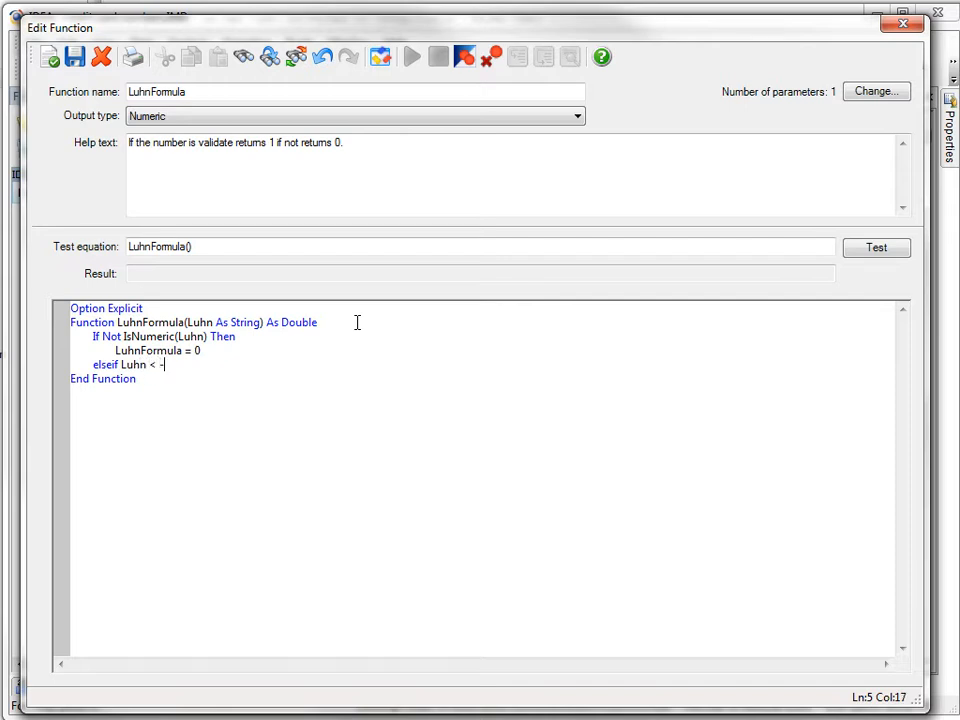
text(1 then)
key(Return)
key(Tab)
text(Lu)
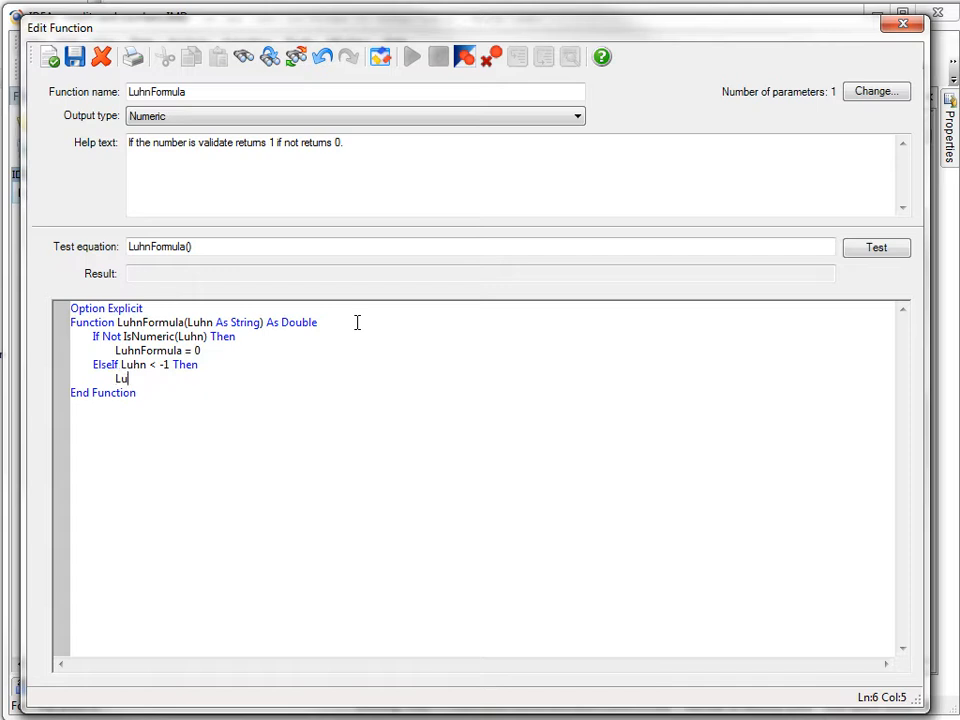
text(hnFormula = 0)
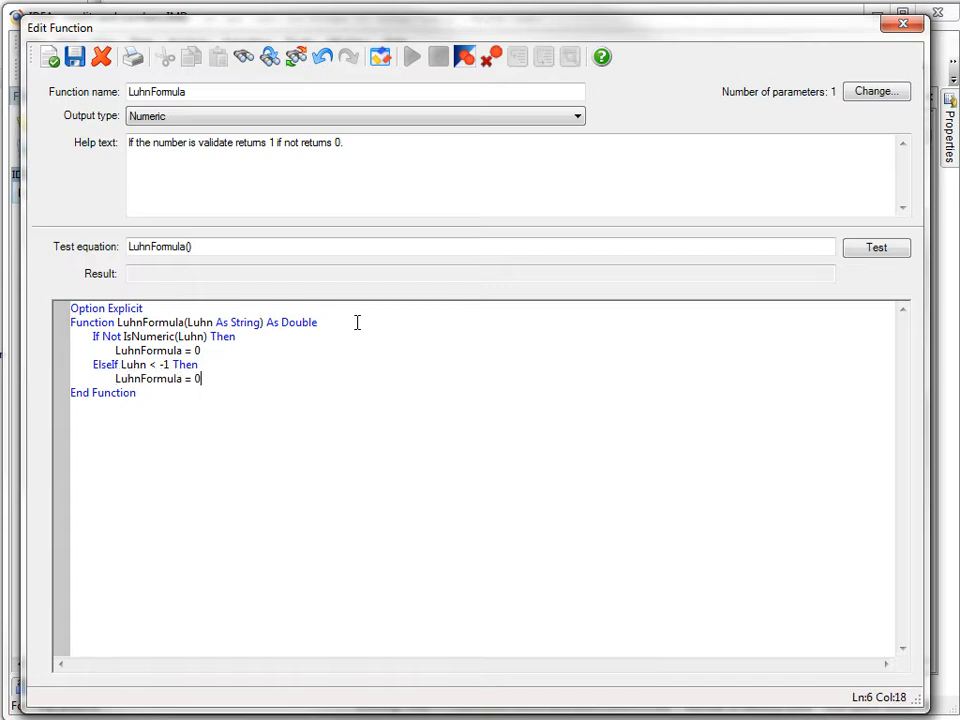
- Add an Else branch closed by End If, leaving an empty indented line between them
key(Return)
key(BackSpace)
text(else)
key(Return)
key(Return)
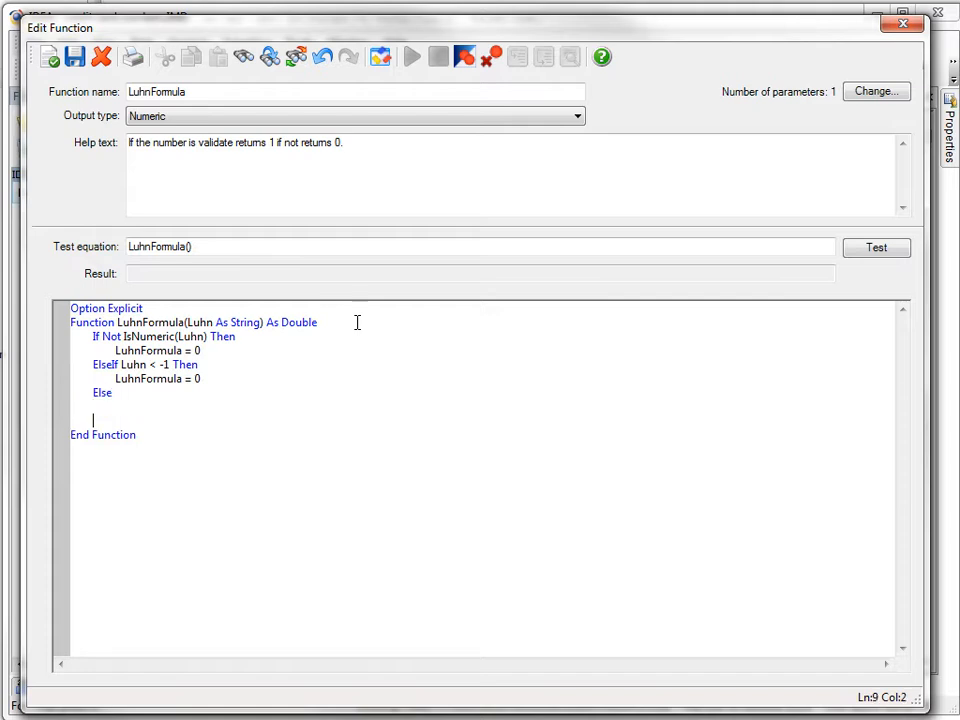
text(end if)
key(Up)
key(Tab)
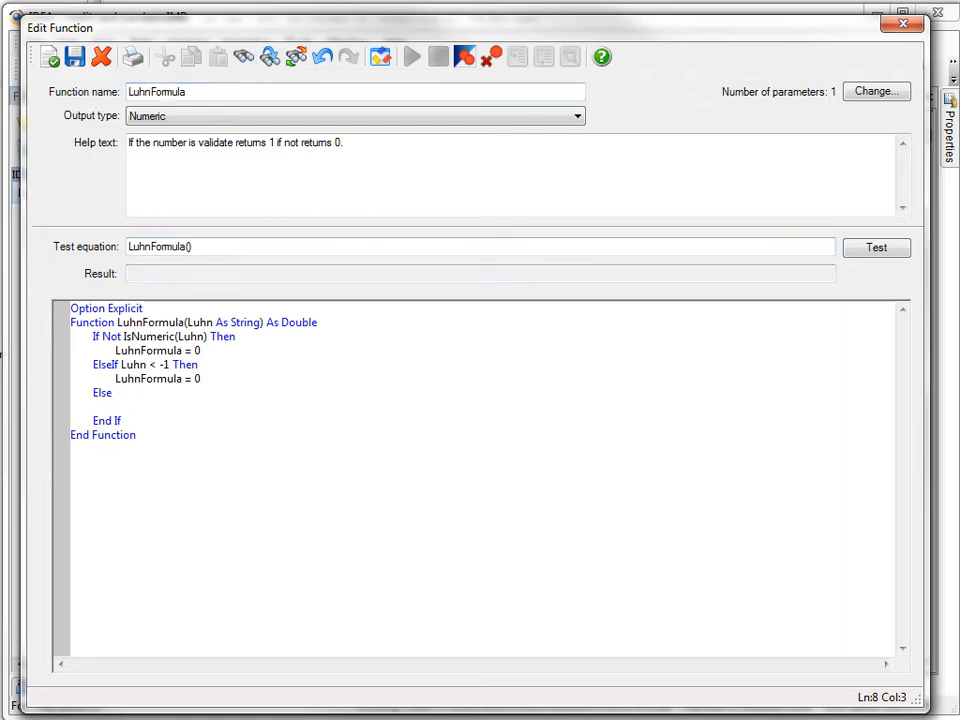
- Switch to Firefox and examine the VB.Net Luhn validation code, particularly the StrReverse(Luhn) line and the digit-processing loop
key(alt+Tab)
click(558, 67)
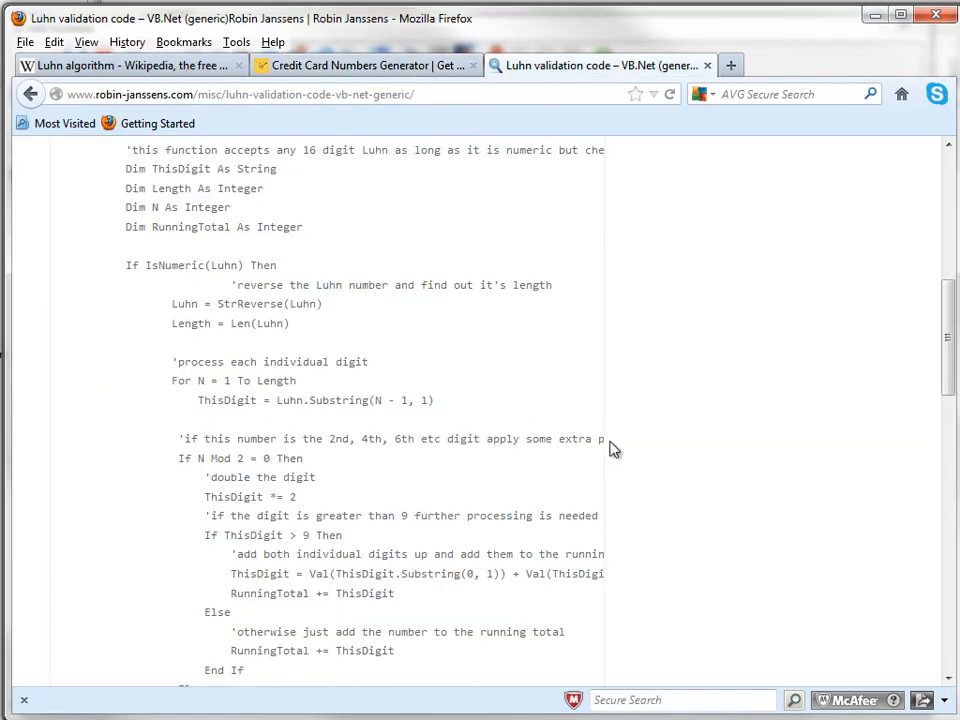
scroll(334, 405, down, 1)
scroll(335, 407, up, 1)
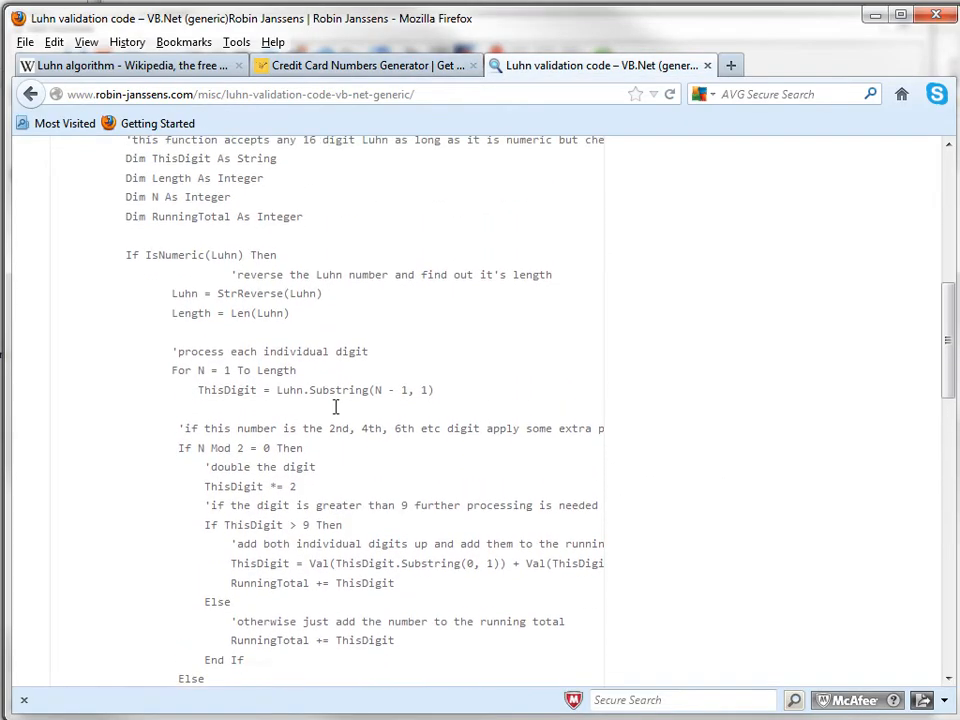
scroll(336, 407, up, 2)
scroll(336, 410, down, 4)
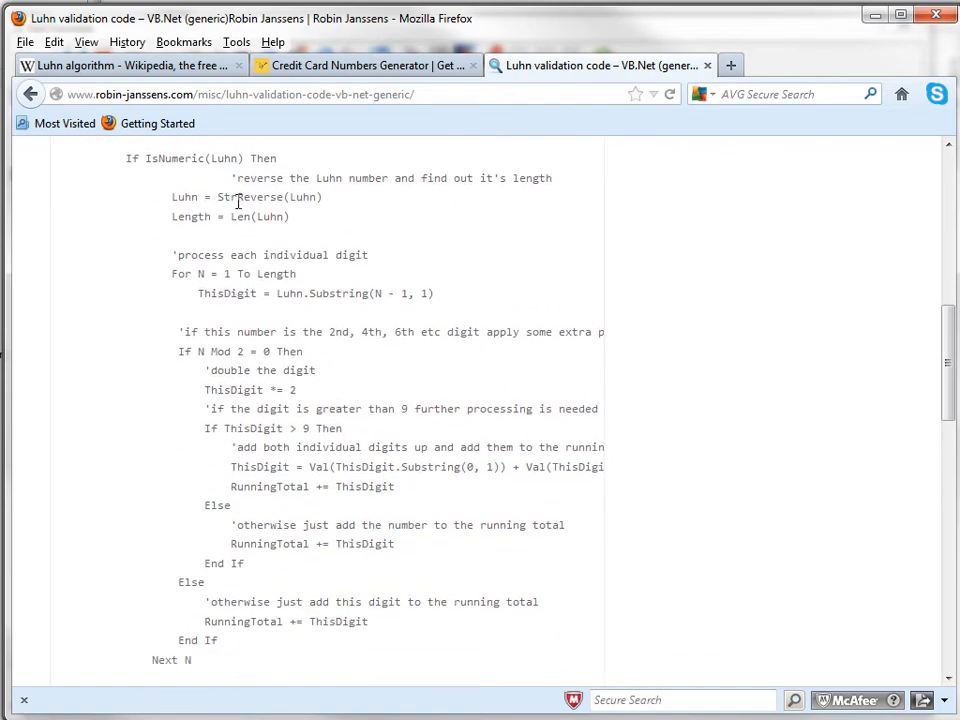
drag(222, 199, 324, 197)
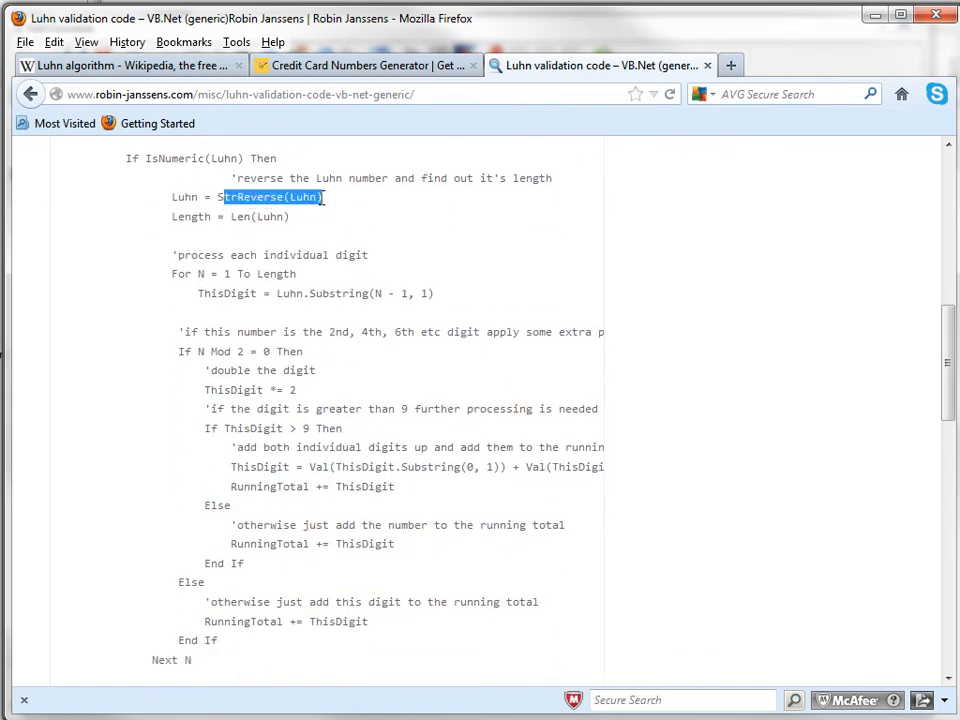
click(277, 197)
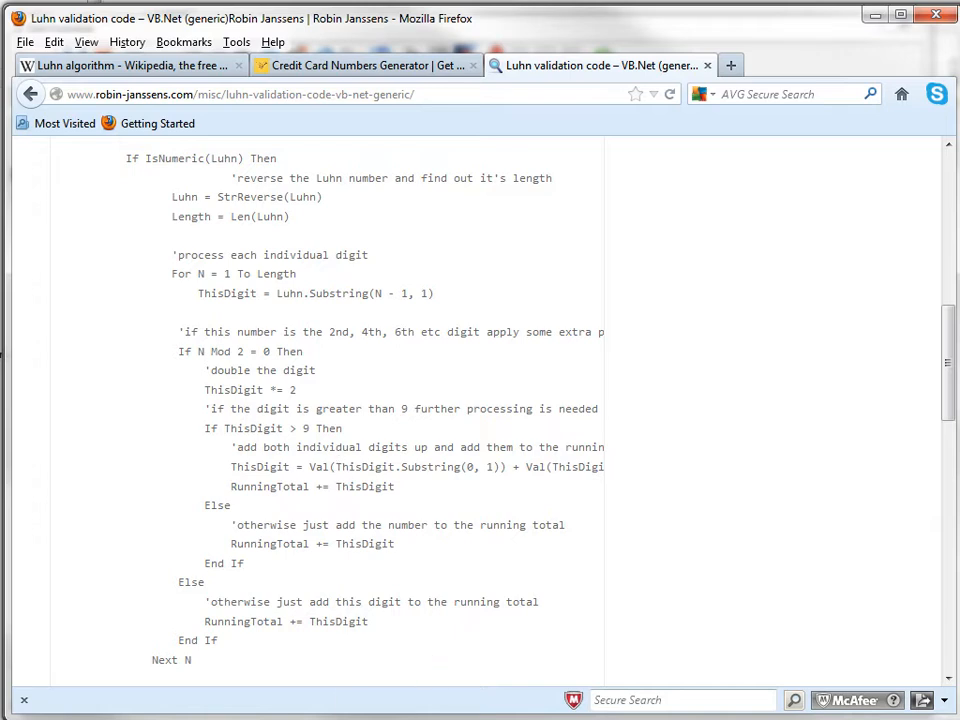
- Return to IDEA and fill the Else branch with code that reverses Luhn, sets iLength, and loops through the digits to accumulate iTotal, doubling every second digit
key(alt+Tab)
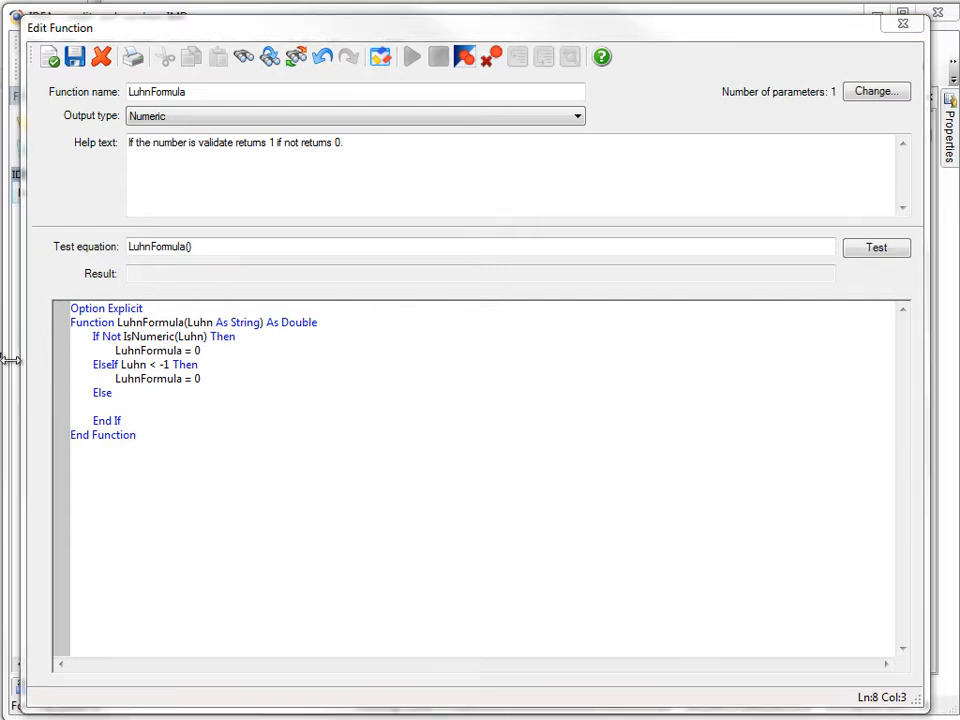
text(Luhn = StrReverse(Luhn) 		iLength = Len(Luhn)  		'process each individual digit 		For i = 1 To iLength 			ThisDigit = Mid(Luhn, i, 1) 			'if the numer is in the 2nd, 4th, 6th, ... apply some additional procedures 			If i Mod 2 = 0 Then 				ThisDigit = ThisDigit * 2 				'if it is greater than 9 add the two digits together 				If ThisDigit > 9 Then 					ThisDigit = Val(Mid(ThisDigit,1,1)) + Val(Mid(ThisDigit,2,1)) 					iTotal = iTotal + ThisDigit 				Else 					iTotal = iTotal + ThisDigit 				End If 			Else 				iTotal = iTotal + ThisDigit 			End If 		Next i)
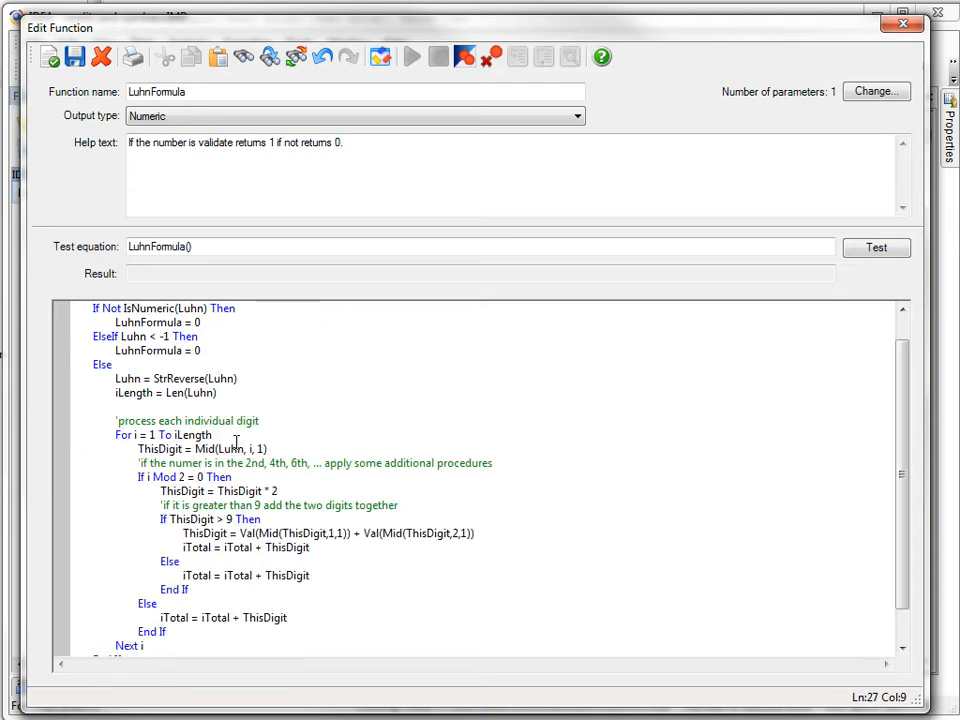
scroll(237, 439, down, 1)
scroll(237, 439, up, 1)
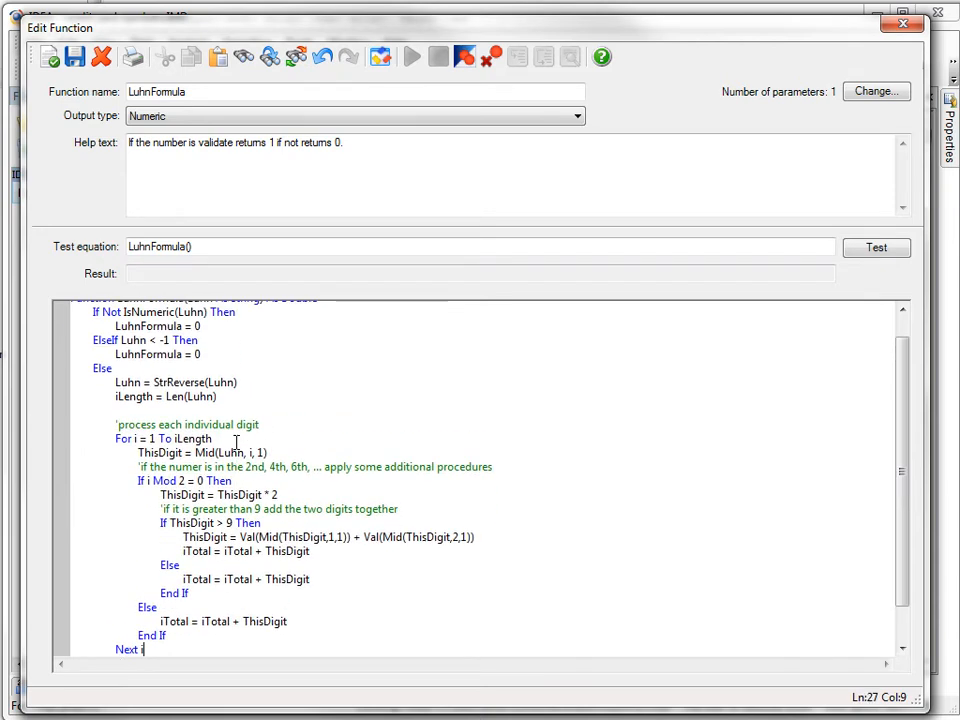
- Check the syntax of the LuhnFormula code, dismiss the result, and look through the function for the variables it uses
click(47, 62)
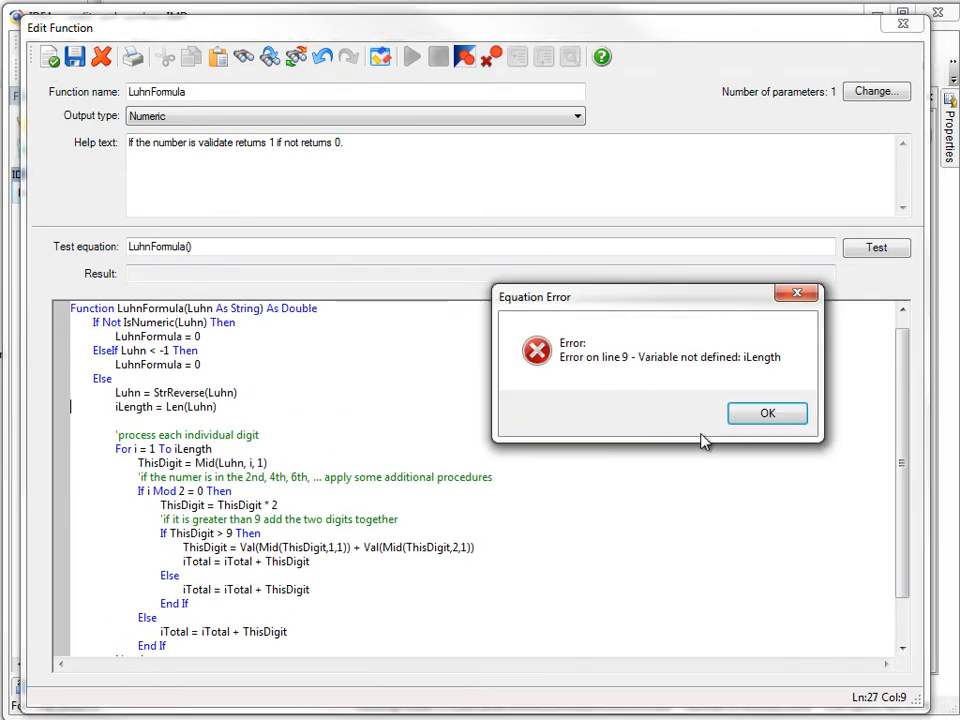
click(754, 424)
scroll(540, 492, up, 1)
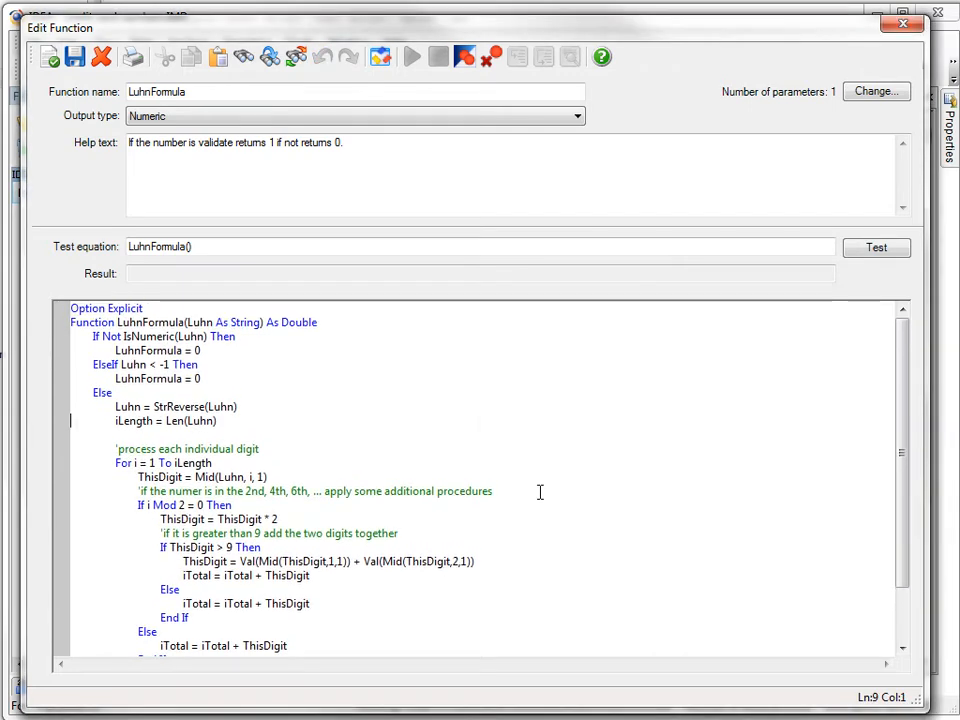
scroll(540, 492, down, 2)
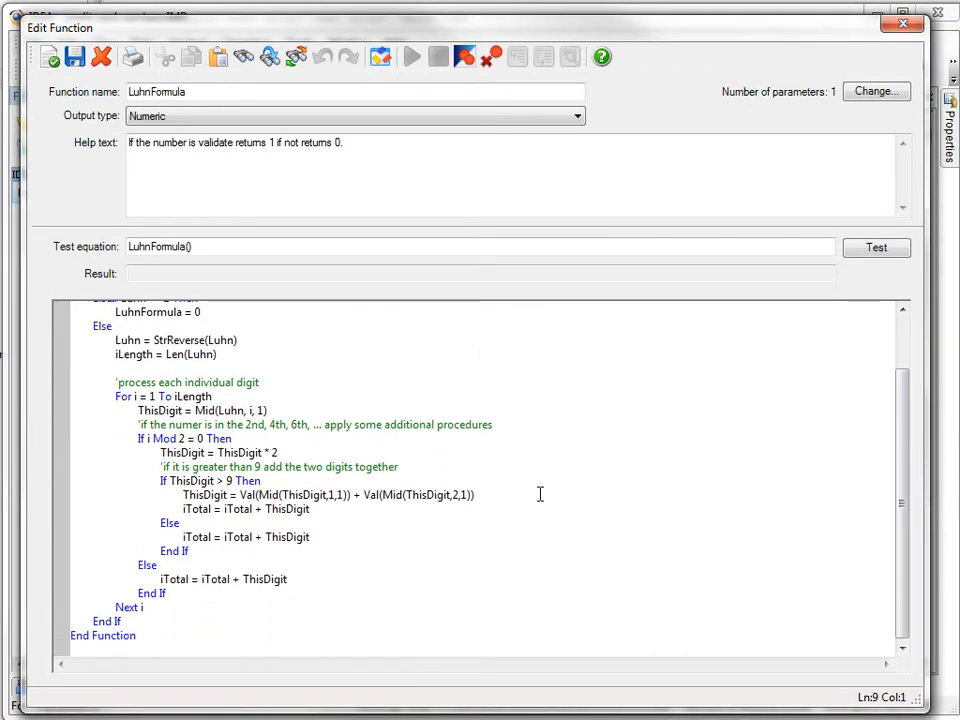
scroll(349, 431, up, 2)
scroll(318, 432, down, 1)
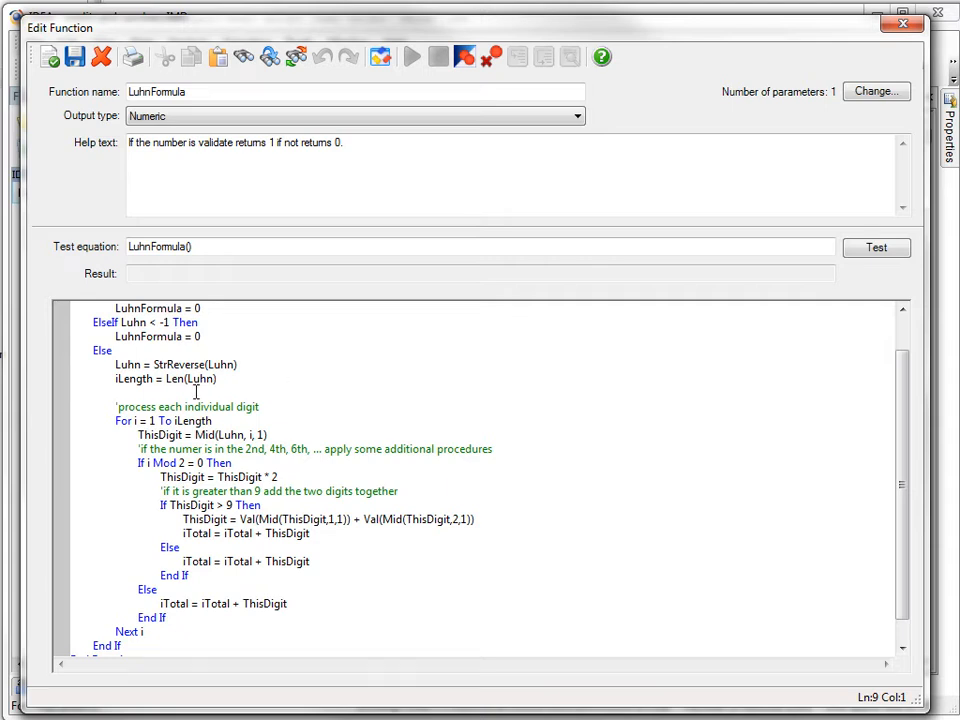
- Declare iLength, i and iTotal as Integer and ThisDigit as String beneath the Function line, and initialize LuhnFormula to 0
scroll(321, 410, down, 1)
scroll(321, 410, down, 1)
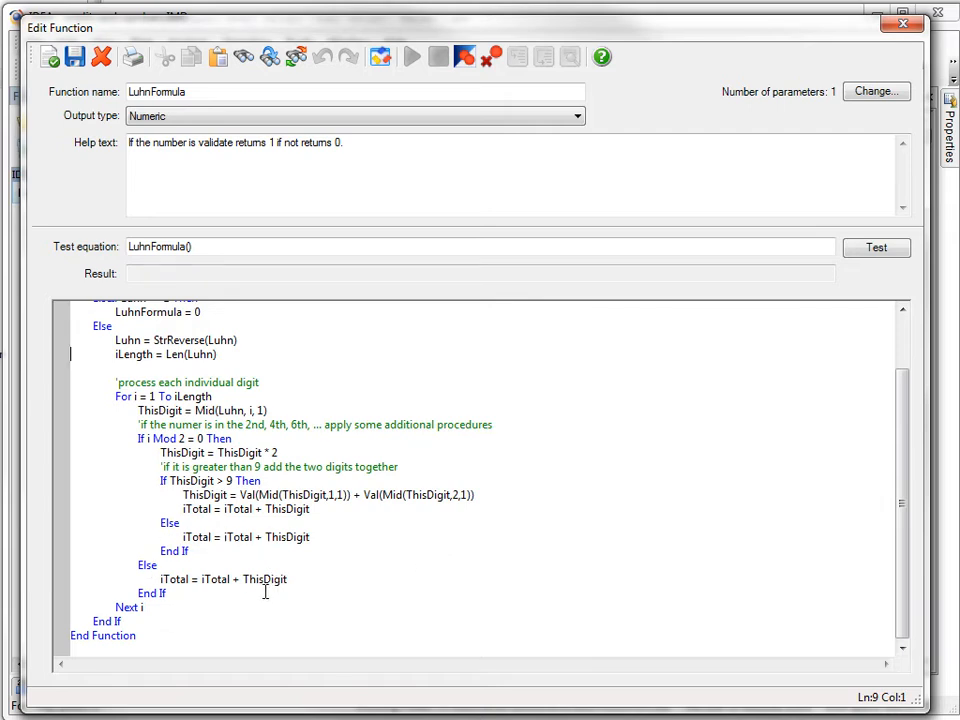
scroll(251, 594, up, 2)
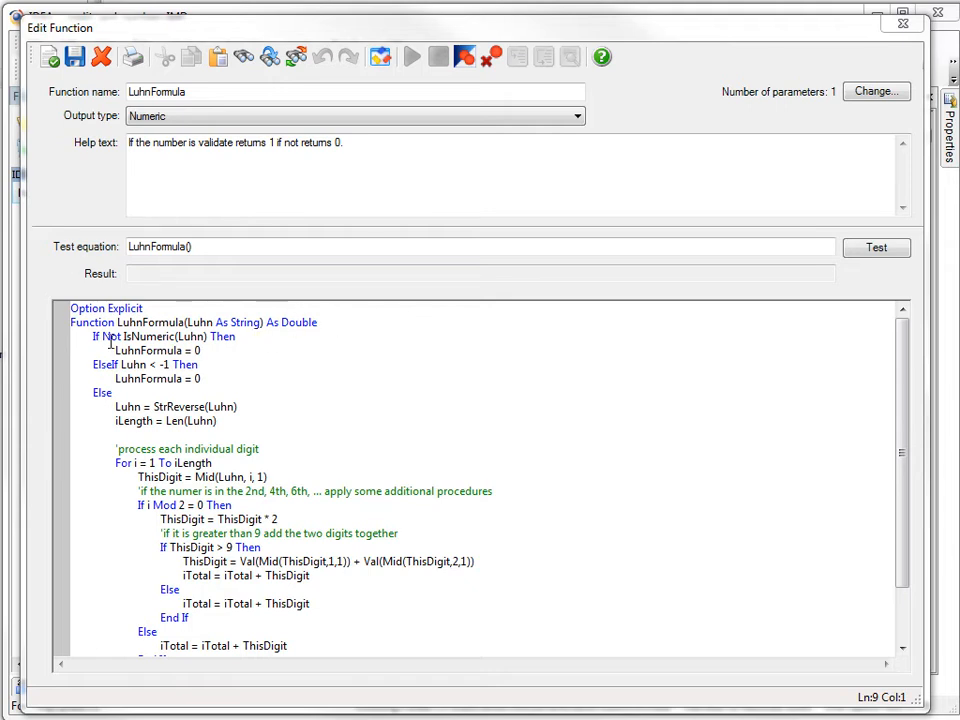
click(337, 322)
key(Return)
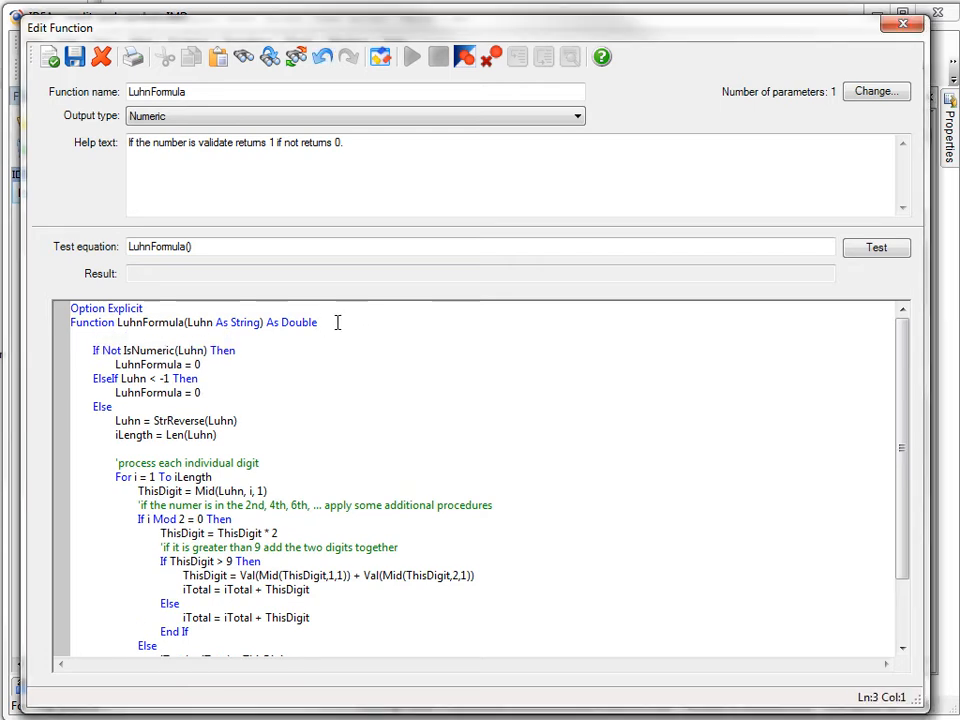
key(Tab)
text(Dim iLength As Integer Dim ThisDigit As String Dim i As Integer Dim iTotal As Integer LuhnFormula = 0)
key(Return)
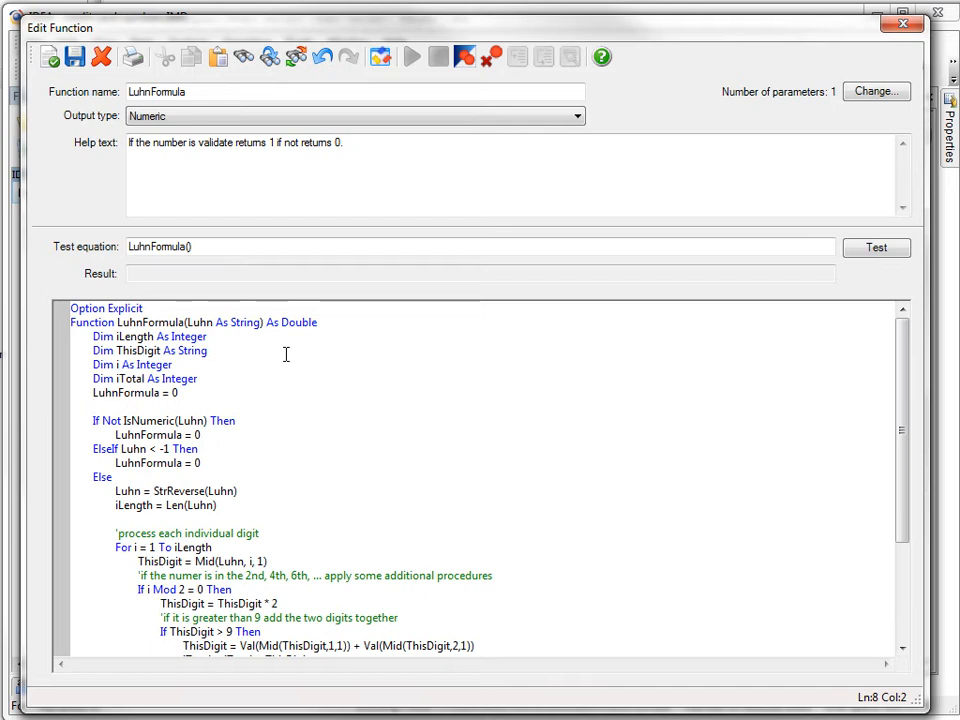
- Examine the LuhnFormula declarations, the numeric checks and the digit-processing loop that accumulates iTotal
scroll(264, 456, down, 2)
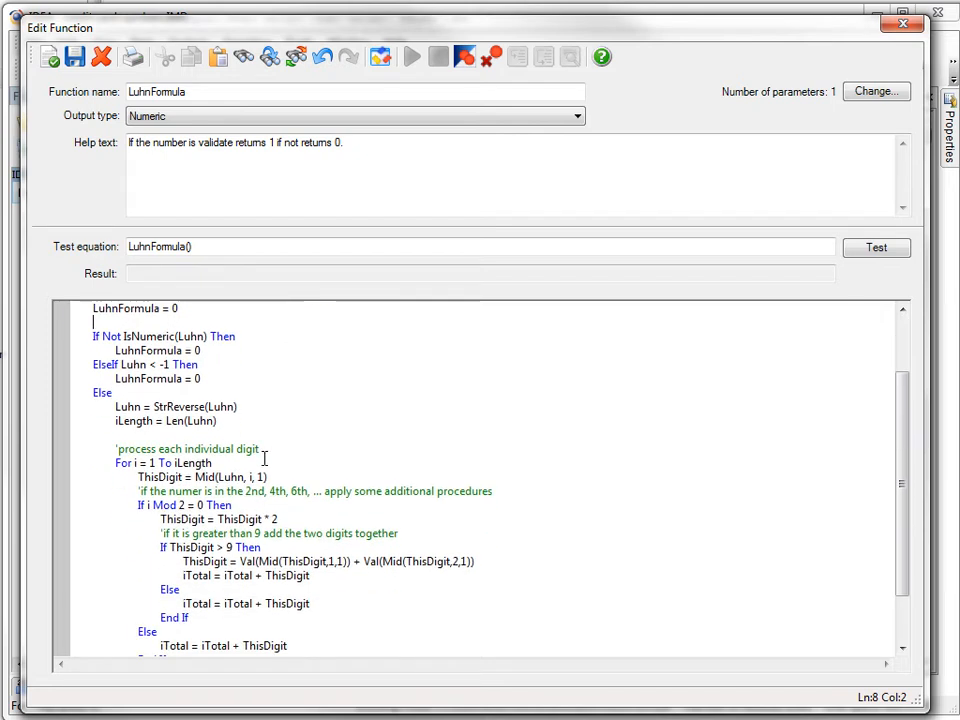
scroll(264, 456, up, 1)
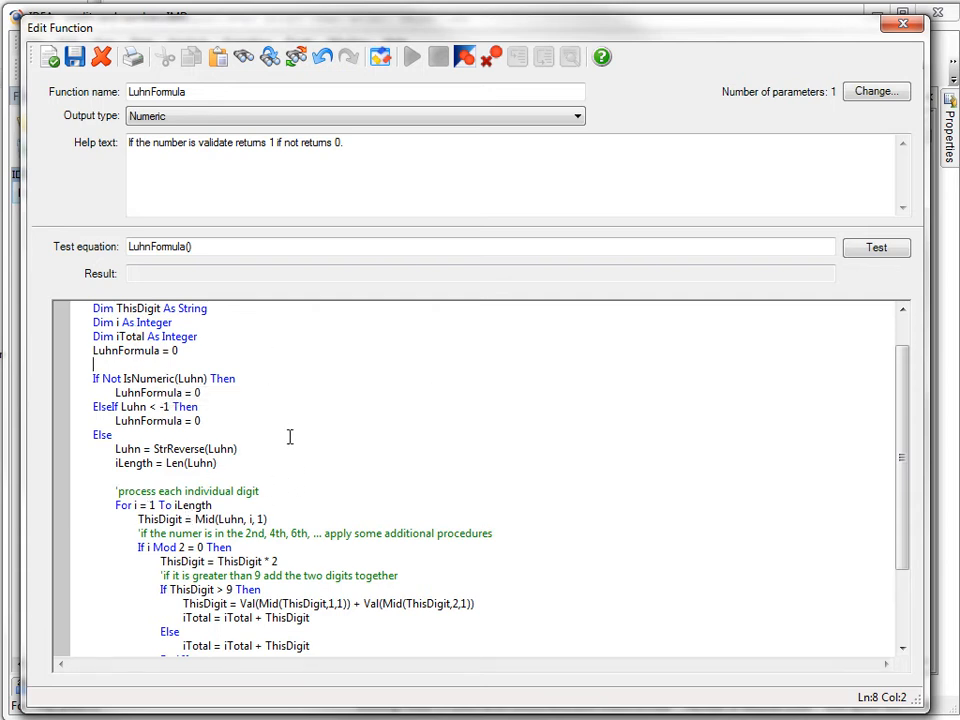
scroll(298, 459, down, 1)
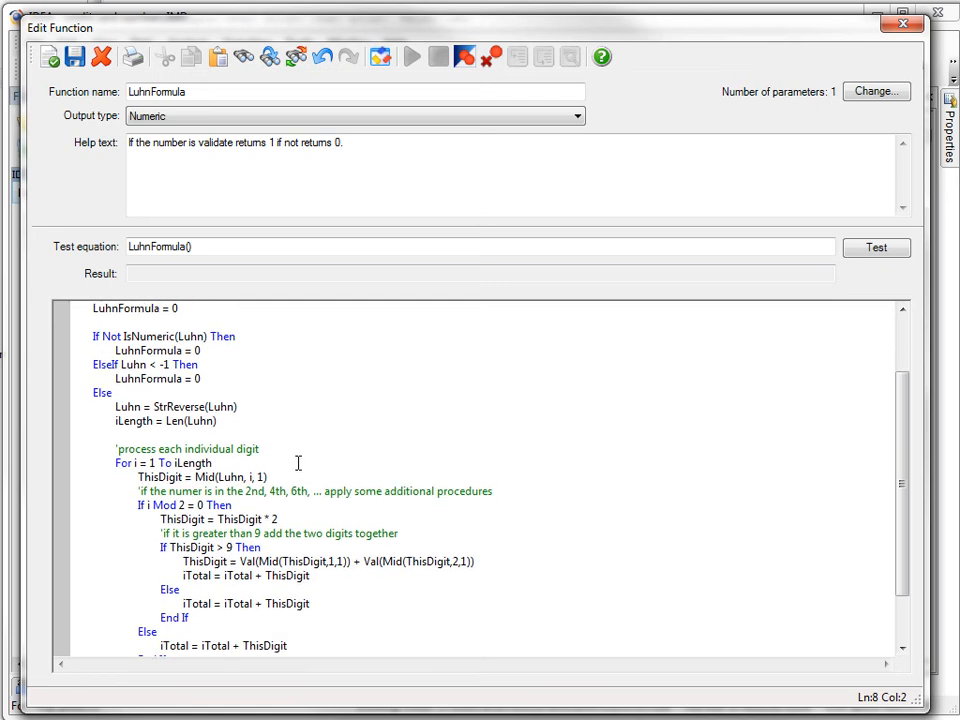
scroll(298, 463, down, 1)
scroll(298, 463, up, 1)
scroll(298, 463, down, 1)
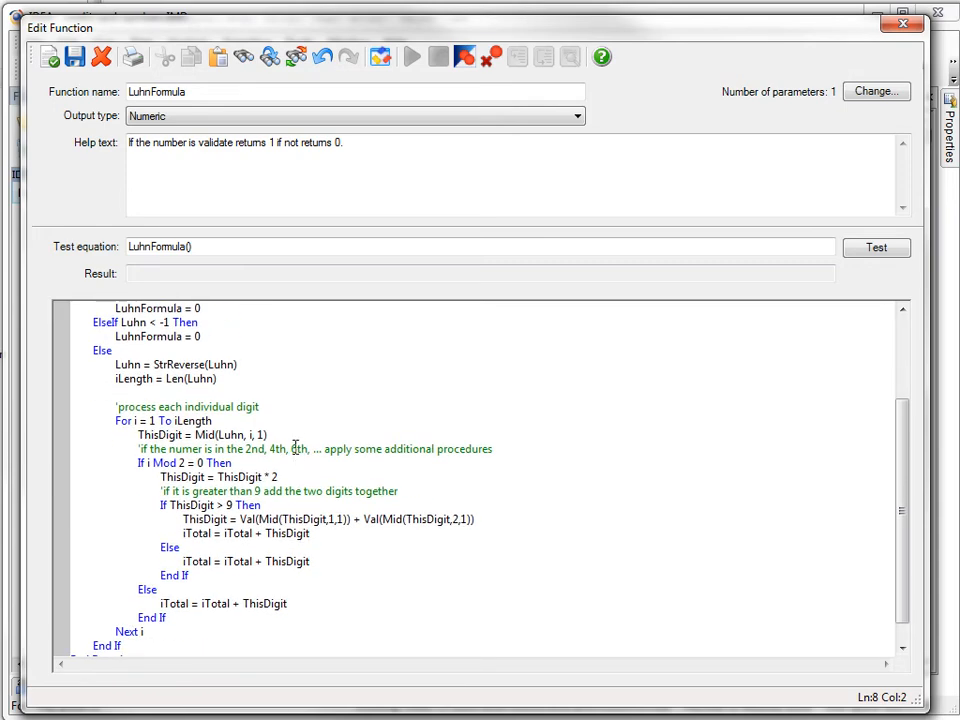
scroll(296, 449, up, 3)
click(113, 393)
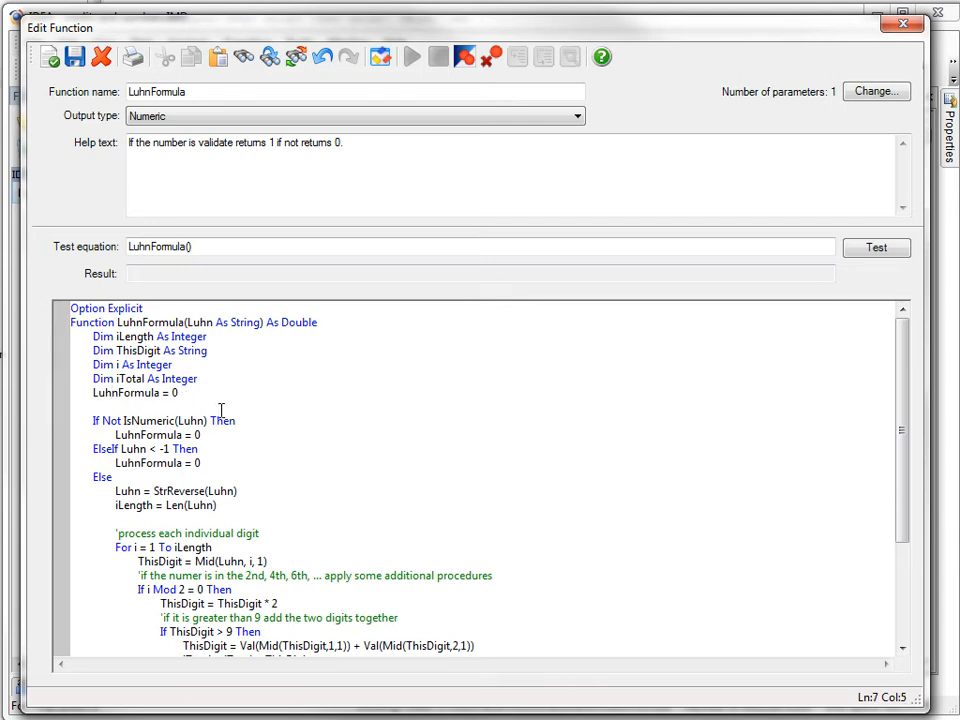
- Add an If iTotal Mod 10 = 0 block after Next i that sets LuhnFormula = 1, separated by a blank line
scroll(221, 410, down, 4)
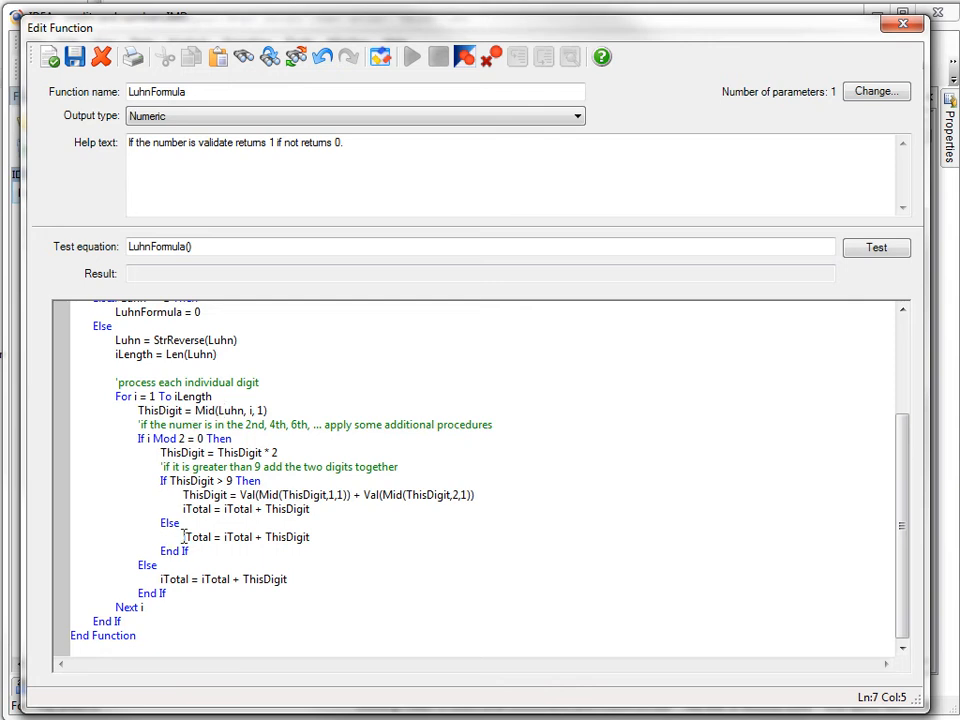
click(150, 607)
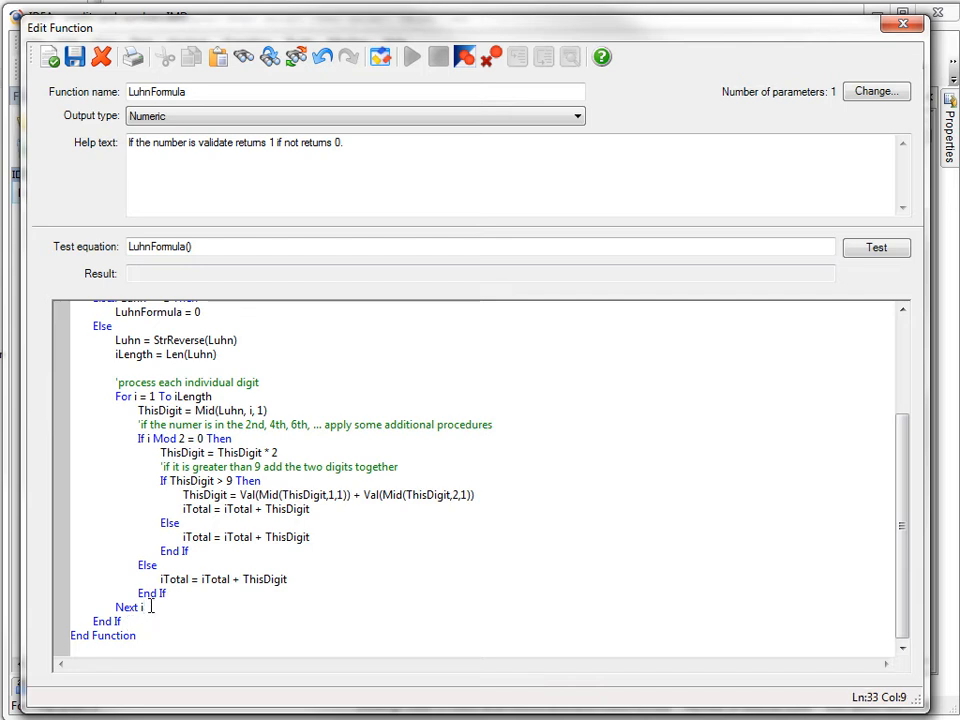
key(Return)
key(Return)
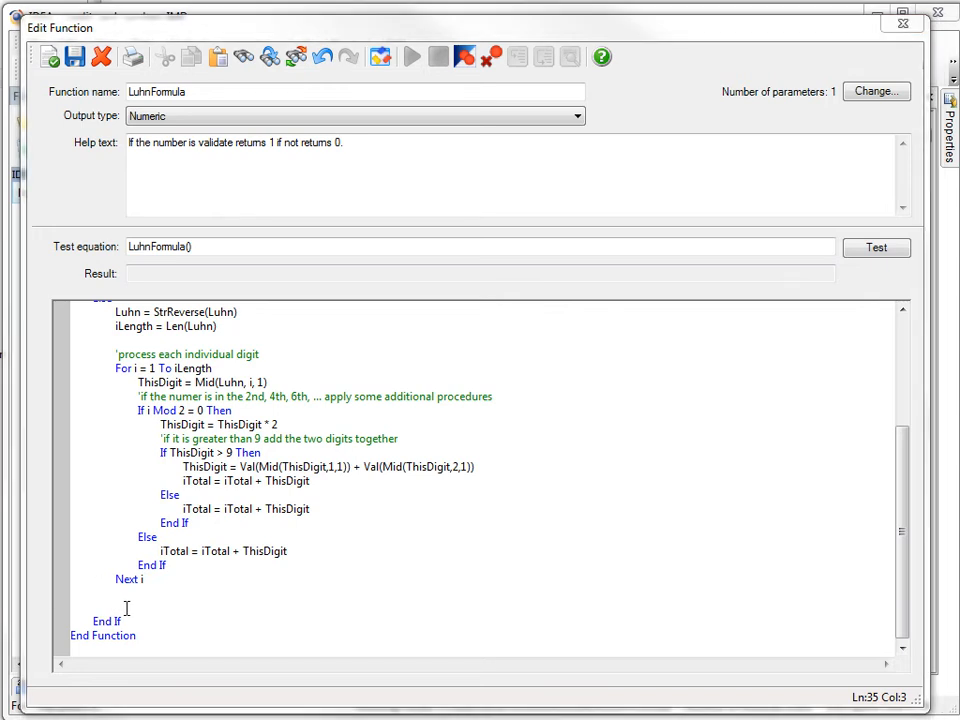
text(If iTotal Mod 10 = 0 Then 	LuhnFormula = 1 End If)
scroll(270, 585, down, 1)
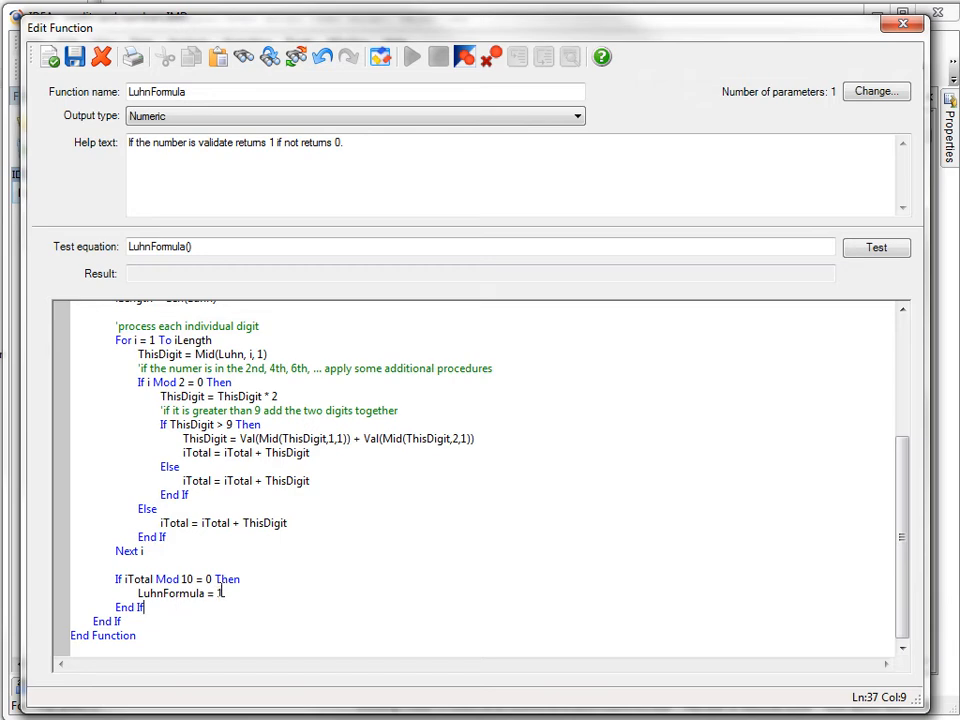
- Review the finished code and test LuhnFormula with a credit card number pasted in quotes as its argument
scroll(236, 600, up, 5)
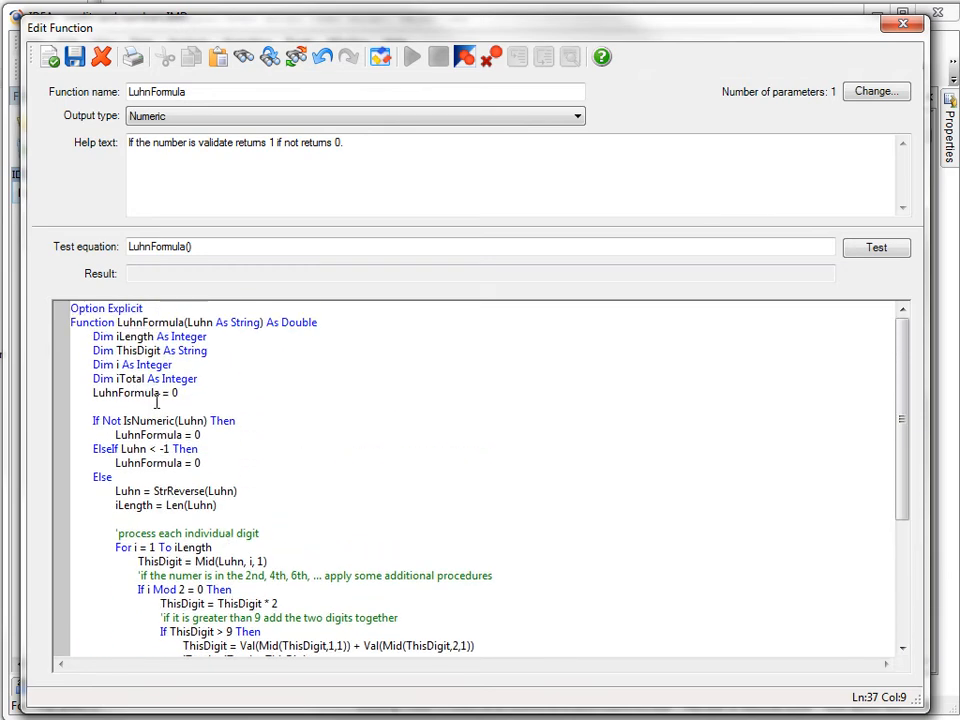
scroll(300, 525, down, 4)
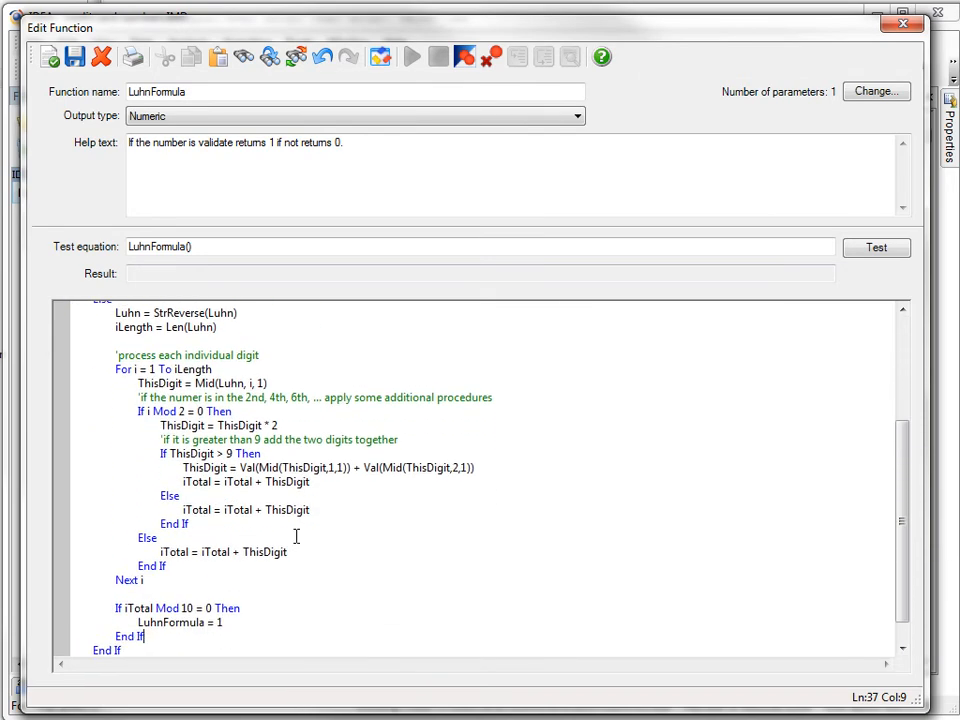
scroll(160, 440, down, 1)
scroll(154, 460, up, 5)
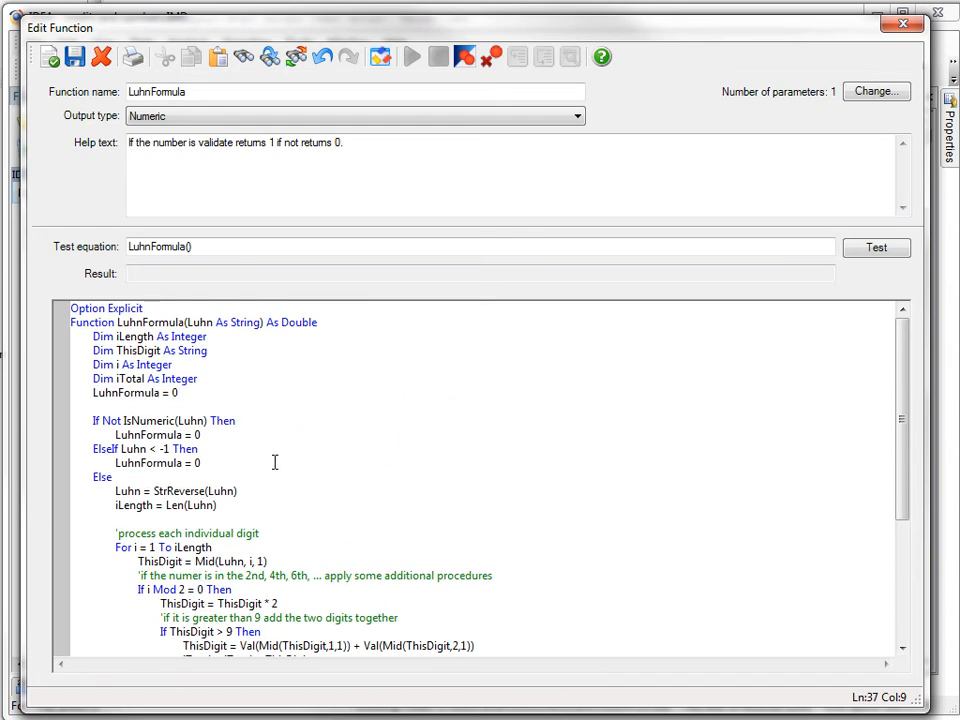
click(188, 246)
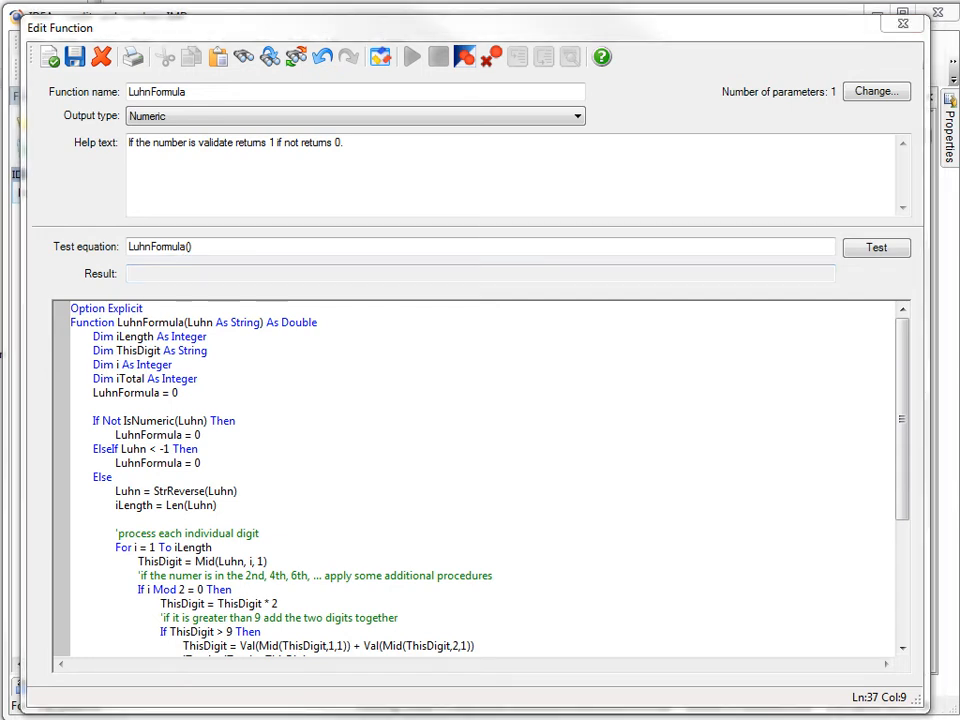
click(190, 246)
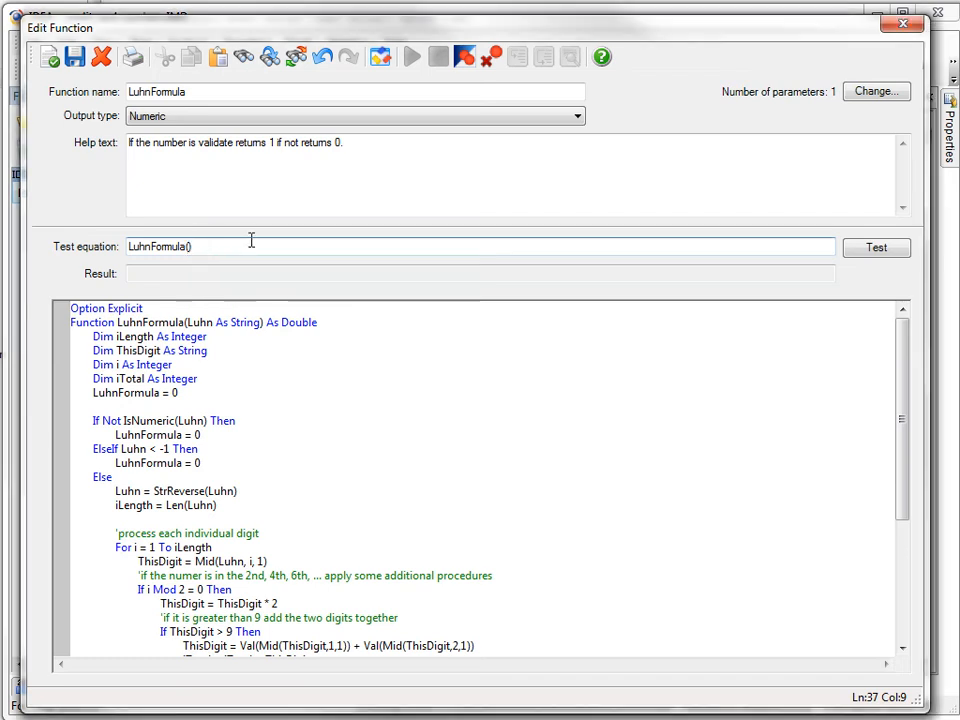
text(")
key(ctrl+v)
click(877, 256)
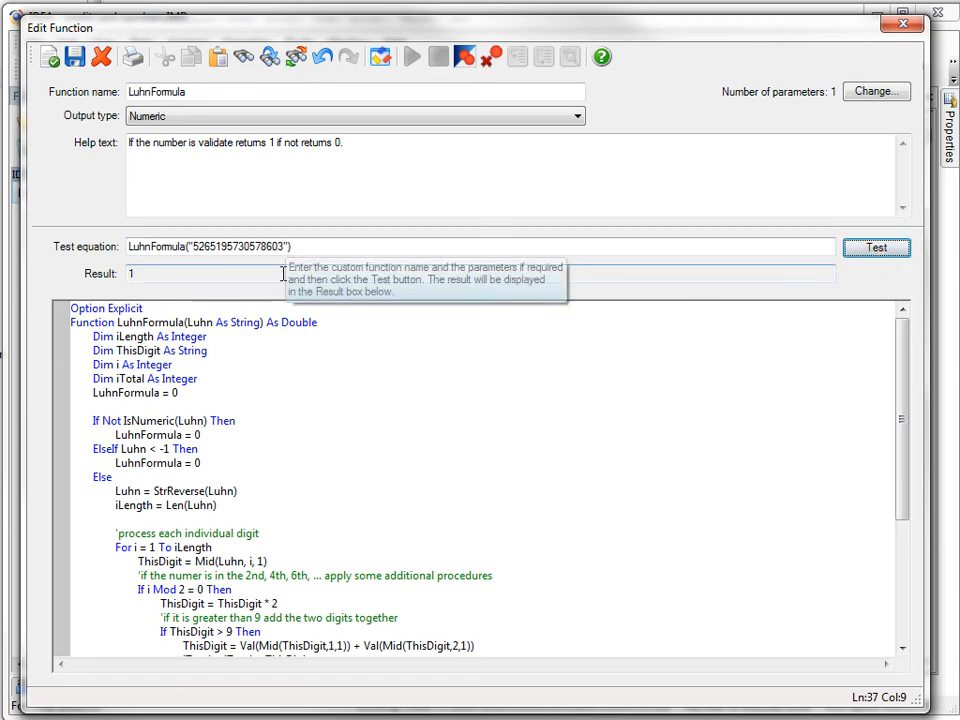
- Check the syntax of LuhnFormula, save it, and close the function editor and the Custom Functions list
click(48, 59)
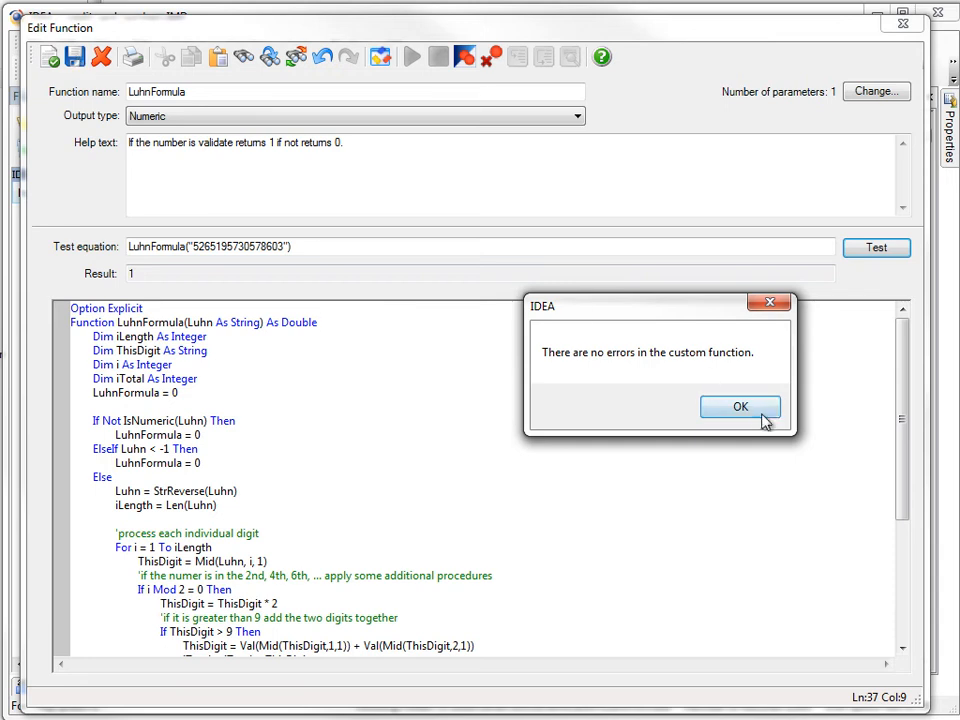
click(748, 412)
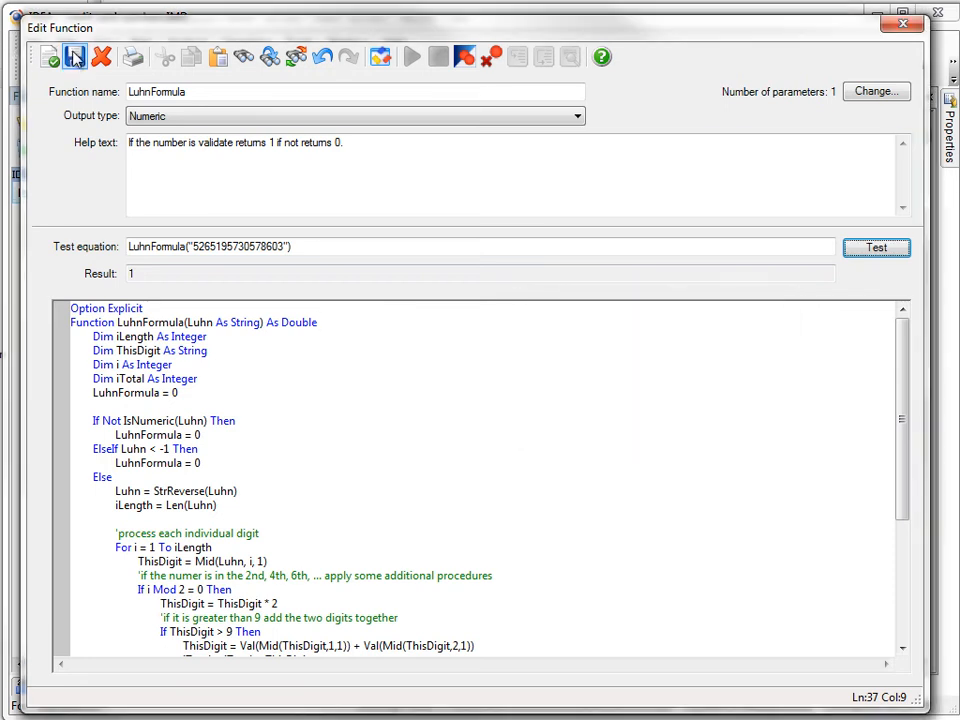
click(903, 25)
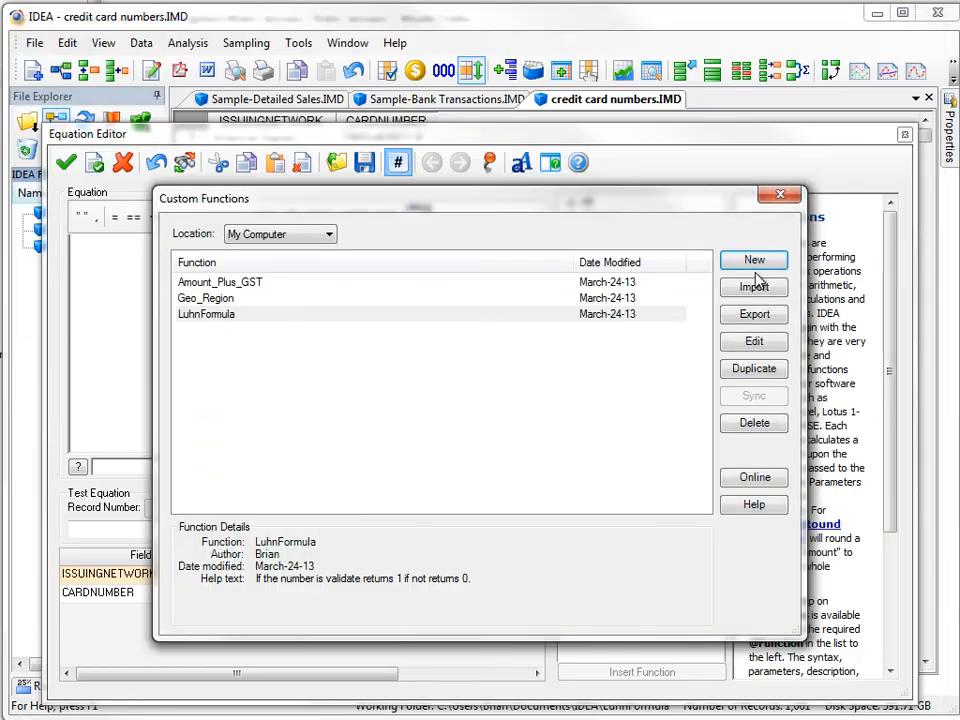
click(783, 197)
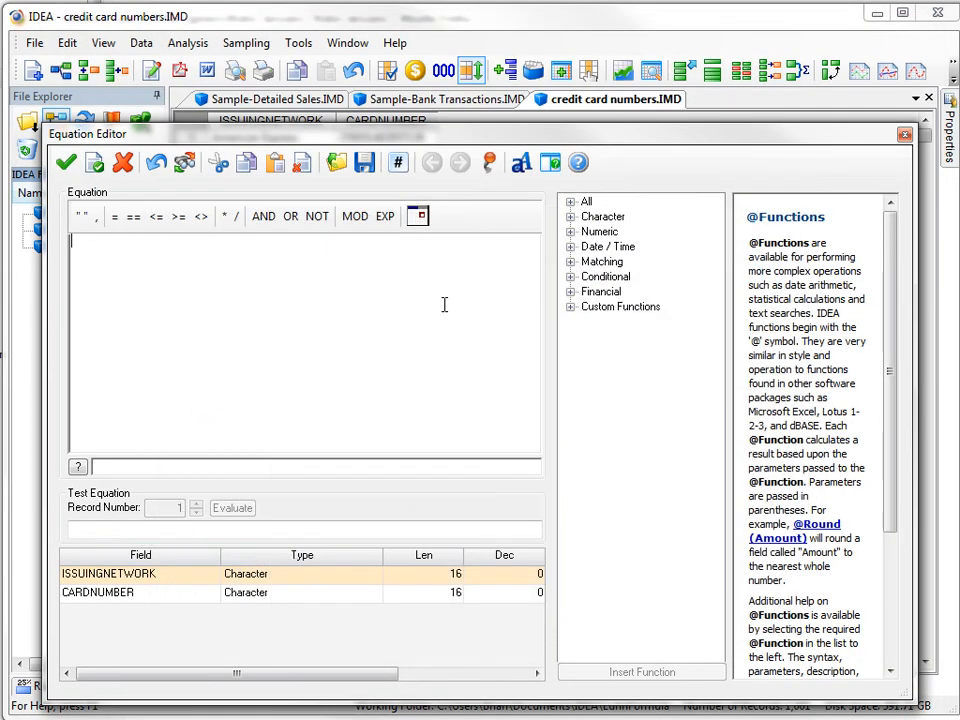
- Set the VALIDATE field's equation to #LuhnFormula(CARDNUMBER) and apply the field changes to the database
text(#L)
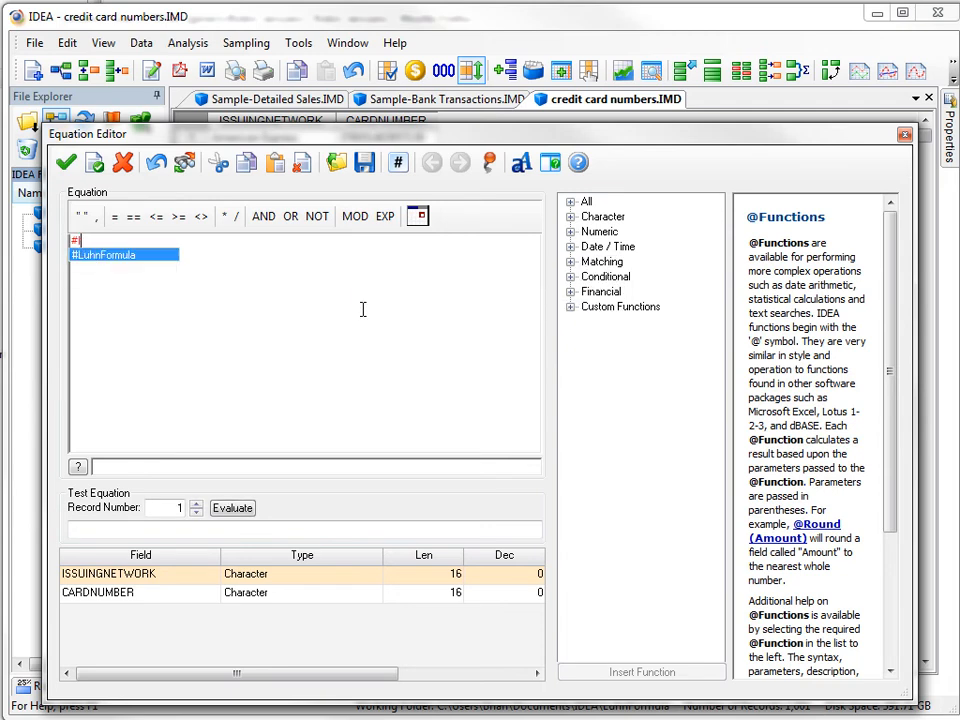
key(Return)
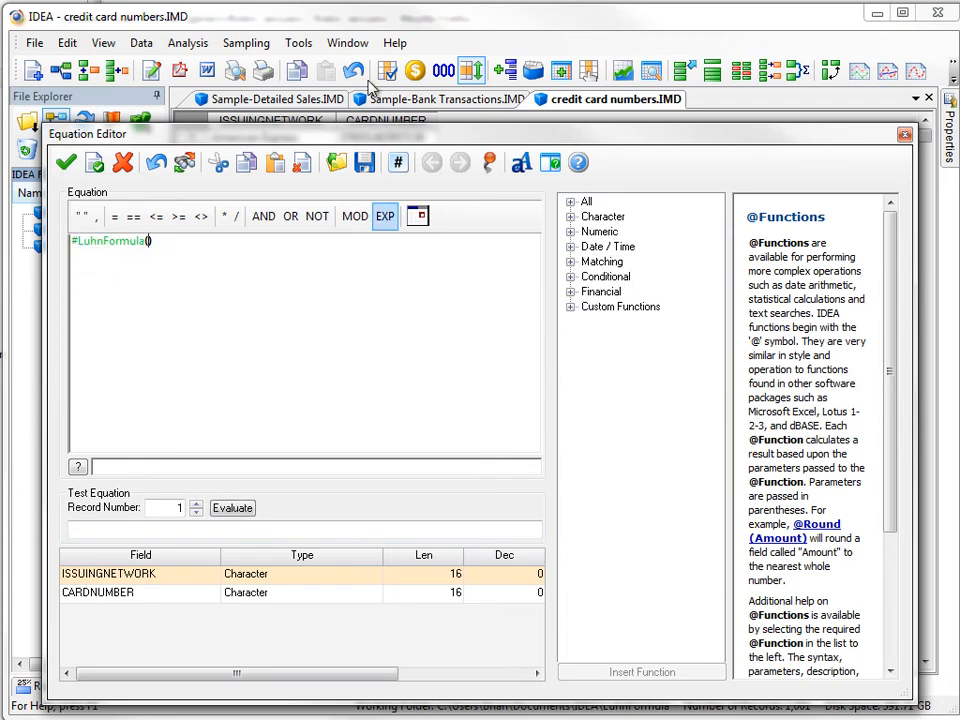
drag(382, 139, 380, 146)
text(C)
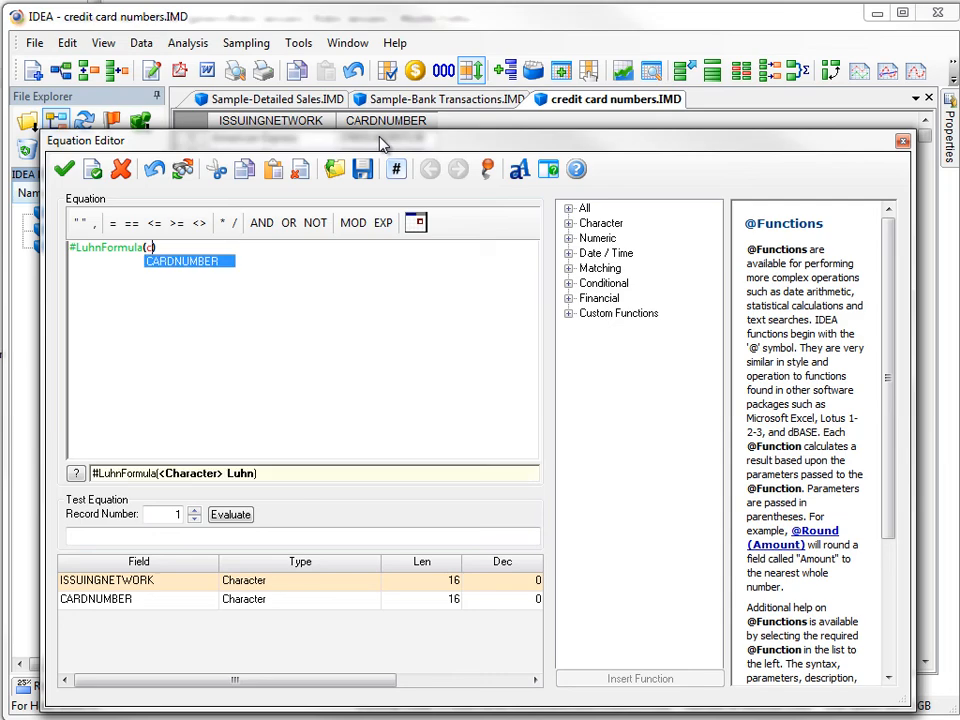
key(Return)
click(64, 171)
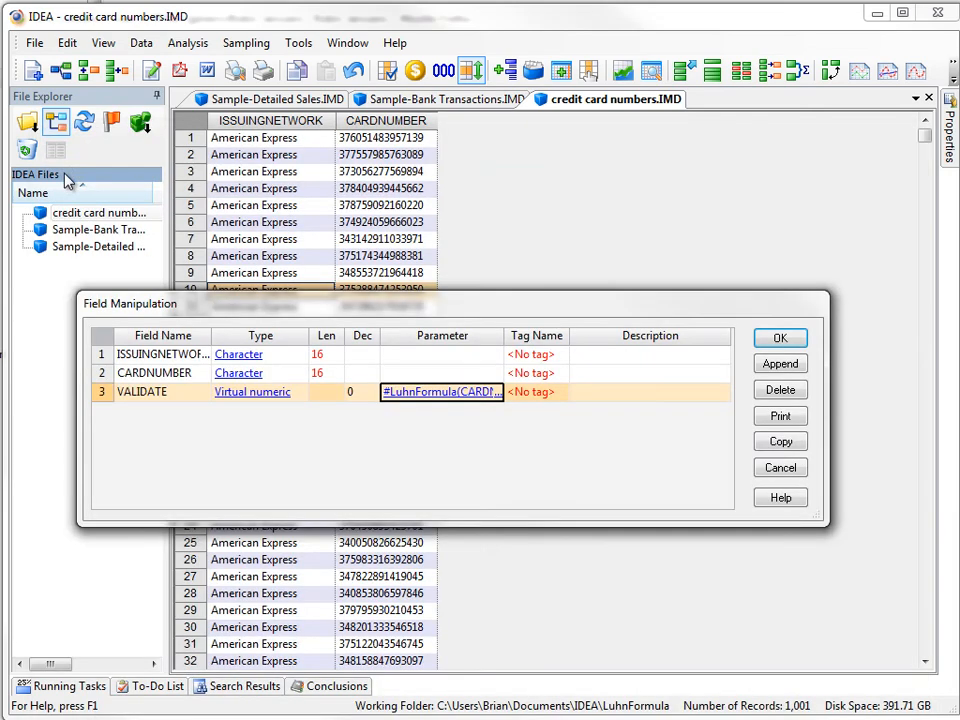
click(785, 342)
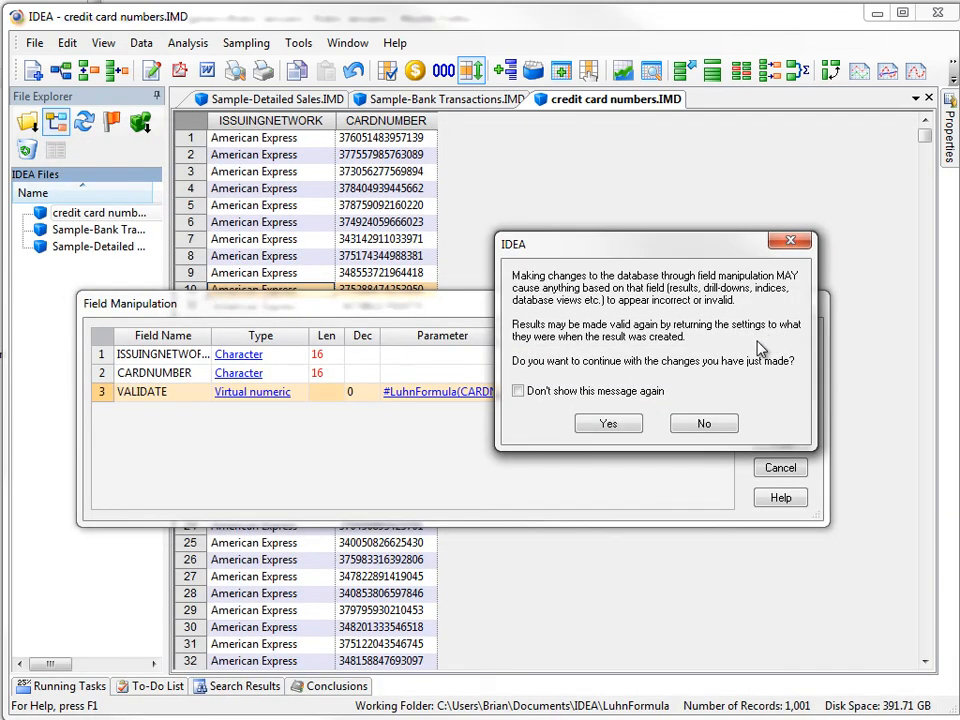
click(608, 423)
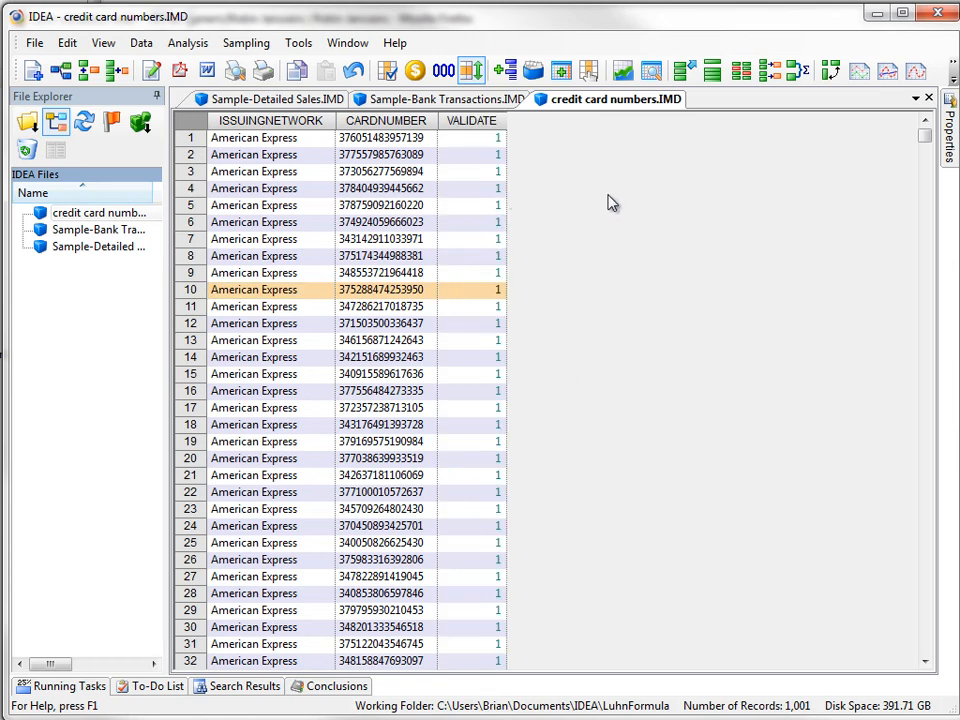
- Sort the records by VALIDATE in ascending and then descending order, and look through the validation results
click(473, 118)
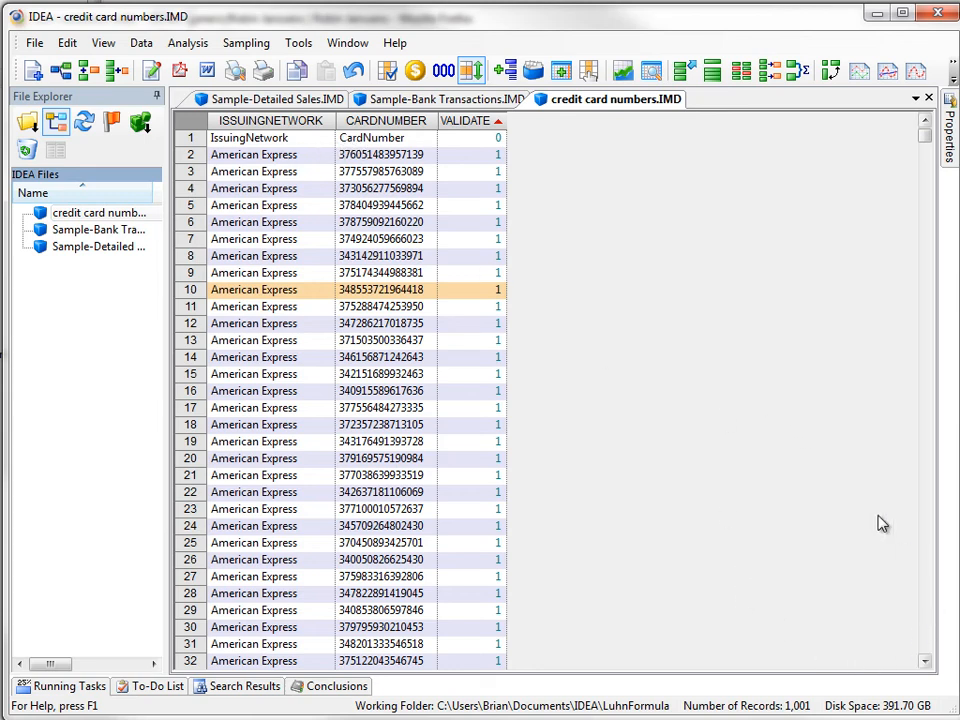
click(484, 125)
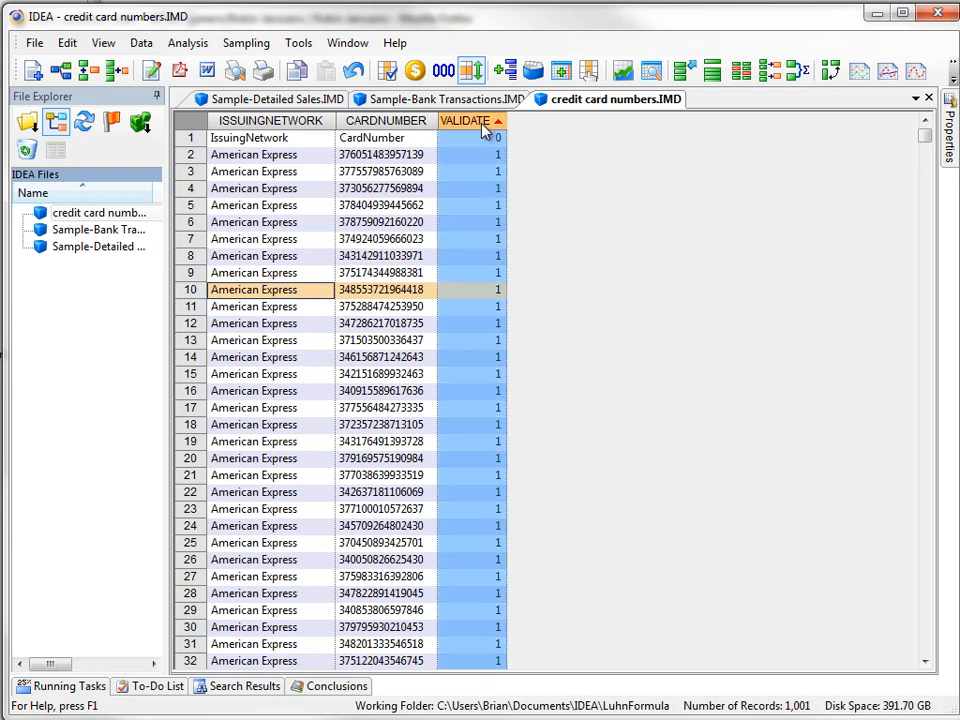
click(484, 125)
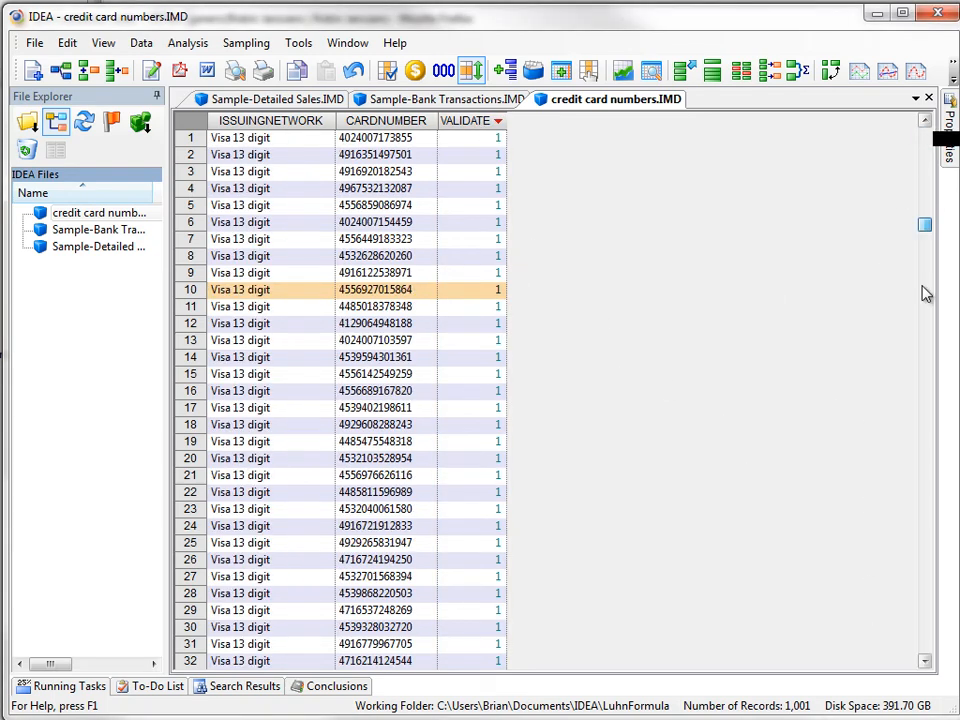
drag(925, 292, 926, 264)
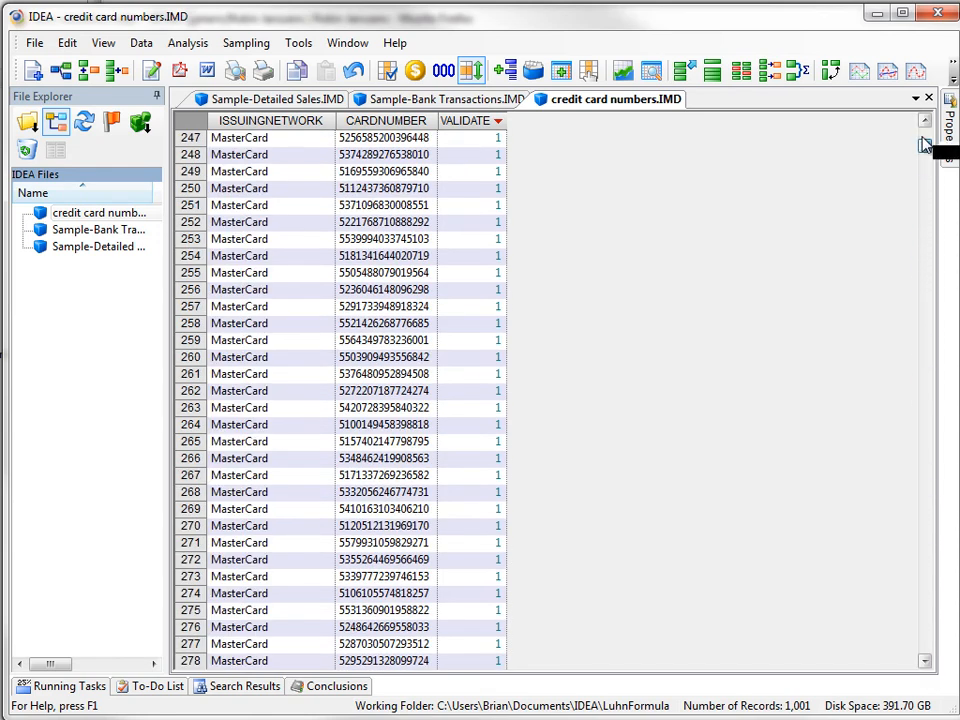
drag(922, 137, 923, 124)
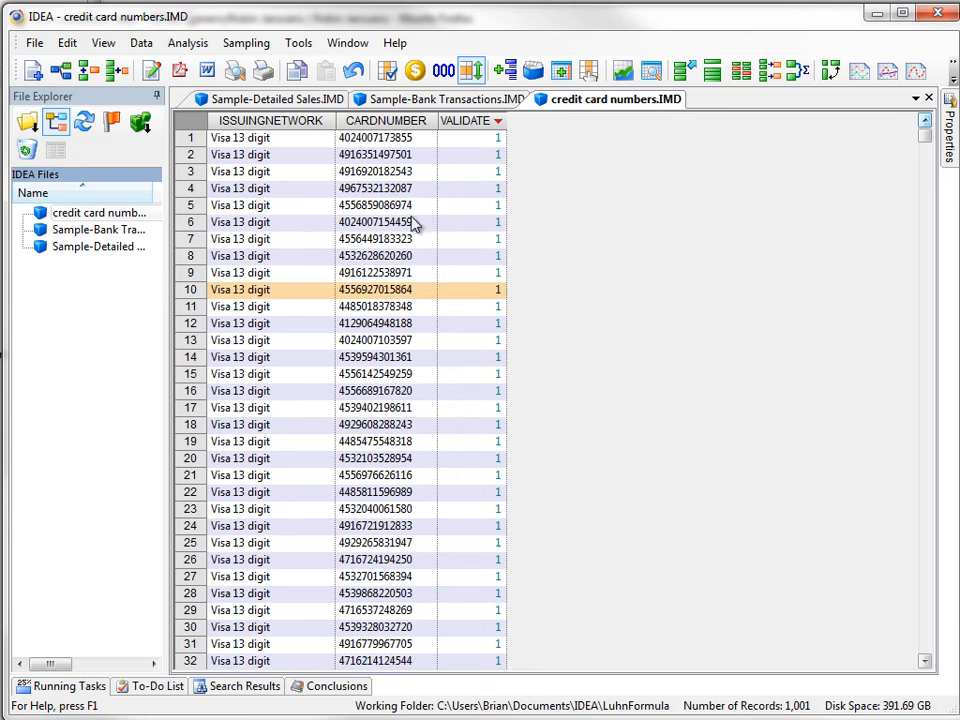
- Open the LuhnFormula custom function for editing from the VALIDATE field's equation
double_click(485, 245)
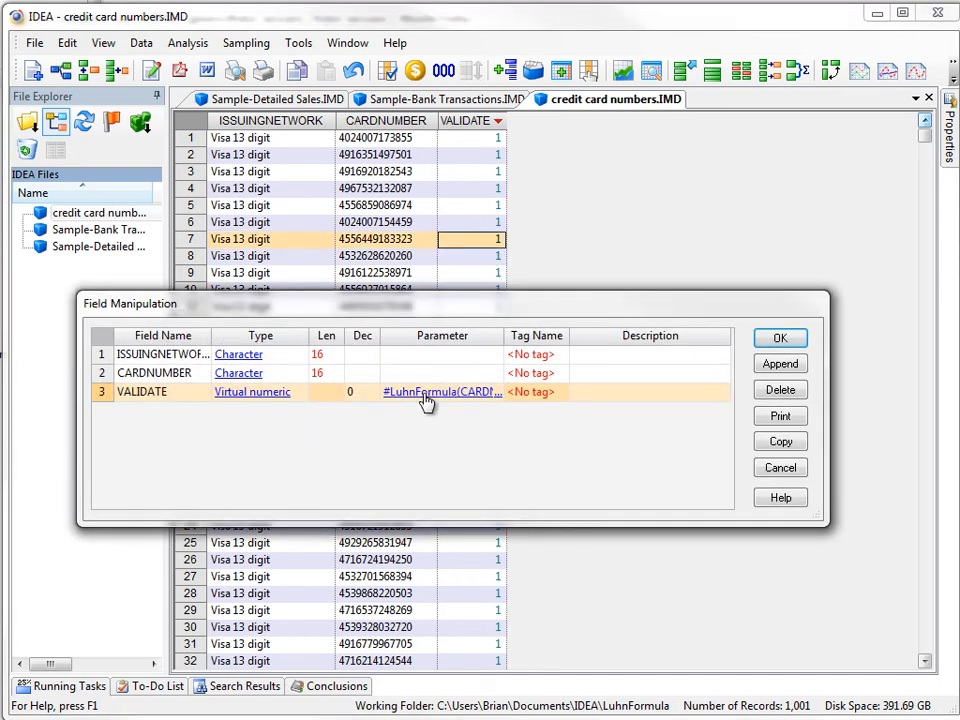
click(425, 392)
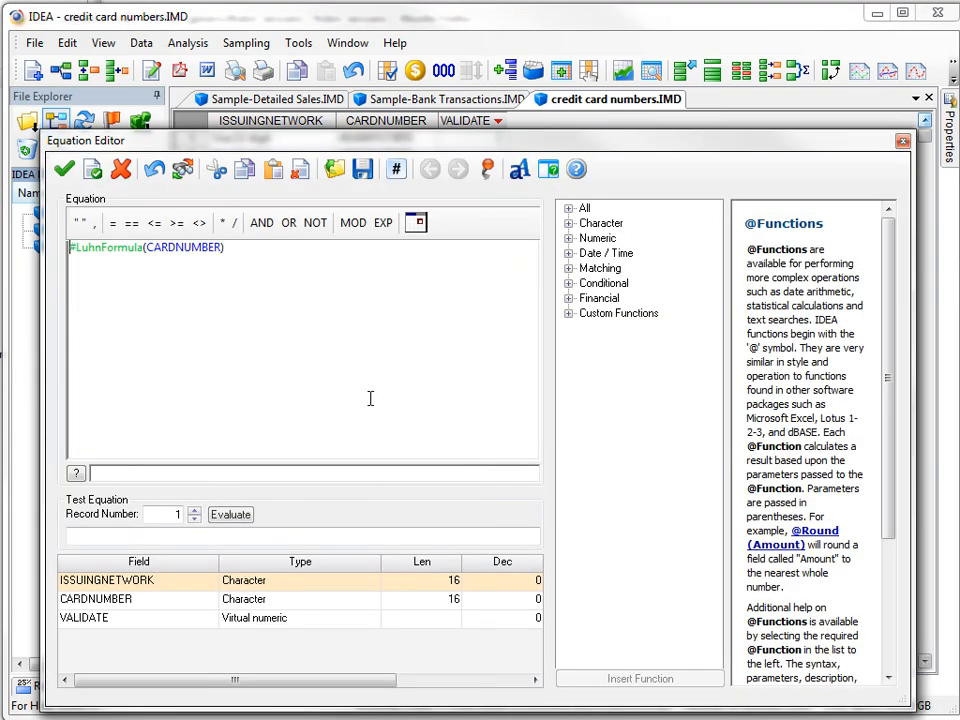
click(397, 173)
click(218, 321)
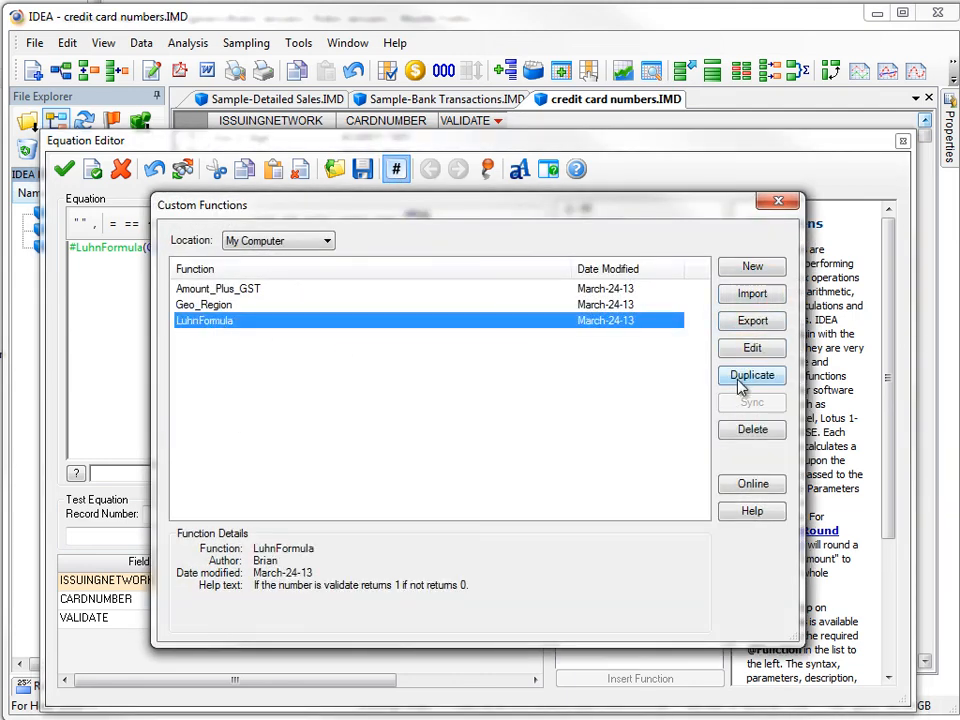
click(752, 347)
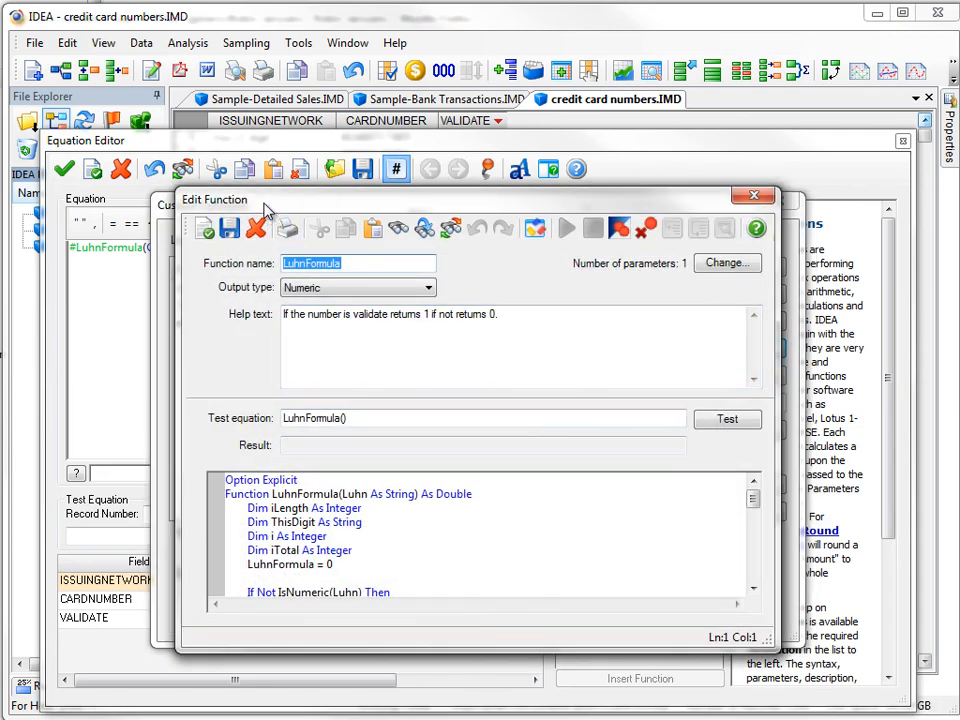
- Enlarge the function editor and review the LuhnFormula code from the declarations through the digit-processing loop to the final Mod 10 check
drag(268, 210, 133, 34)
drag(585, 529, 702, 700)
drag(628, 508, 638, 578)
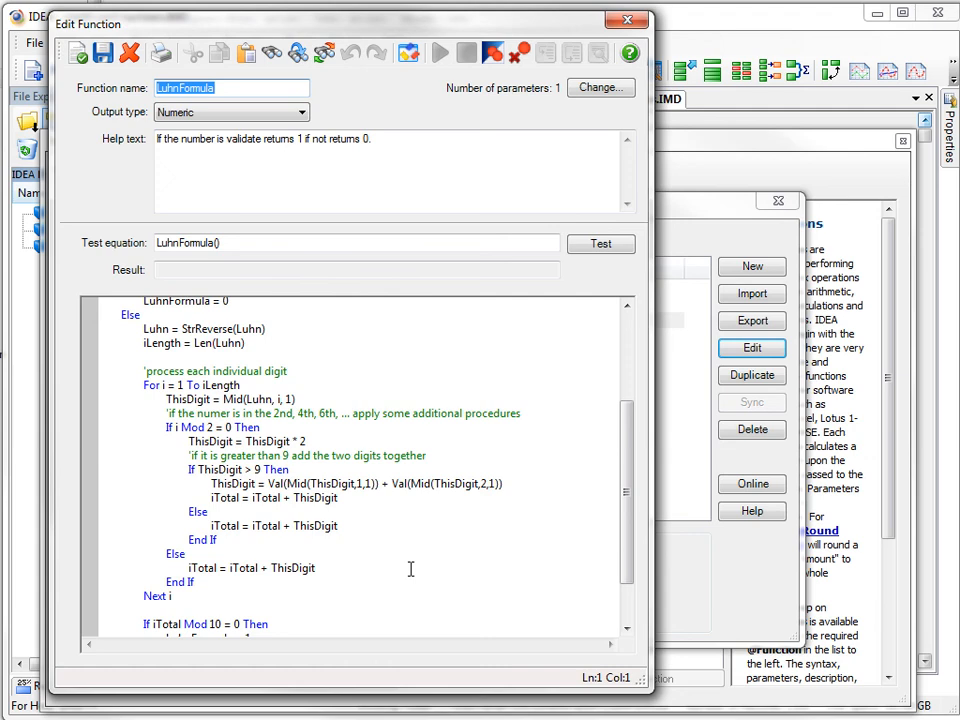
drag(627, 536, 615, 566)
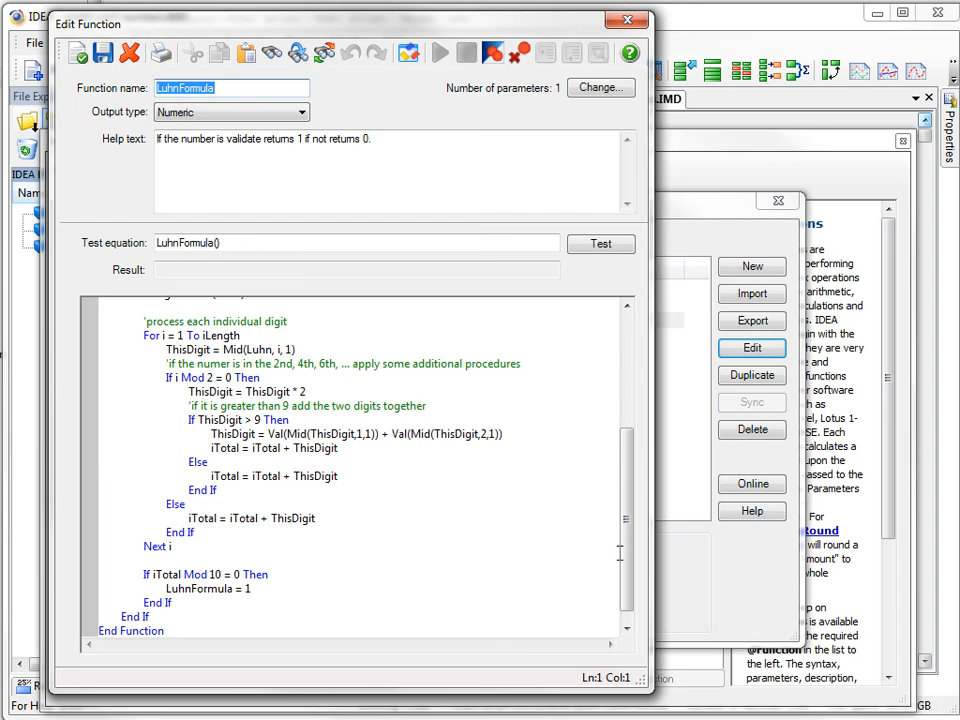
drag(623, 563, 615, 403)
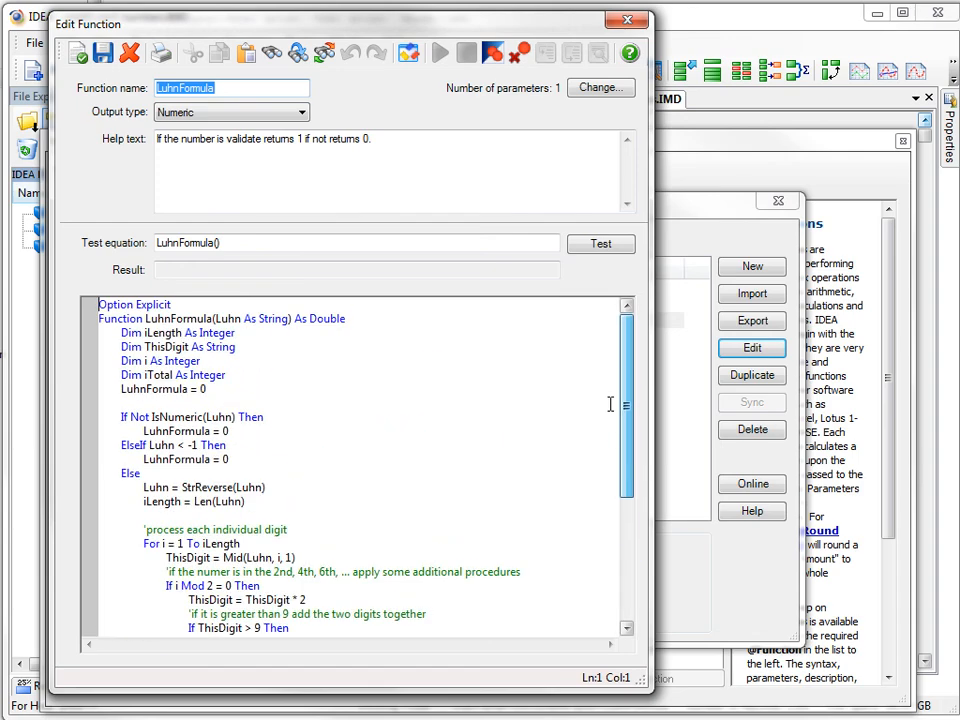
- Close the function editor, Custom Functions list and Equation Editor, and cancel Field Manipulation without changes to return to the credit card database
click(627, 53)
click(726, 207)
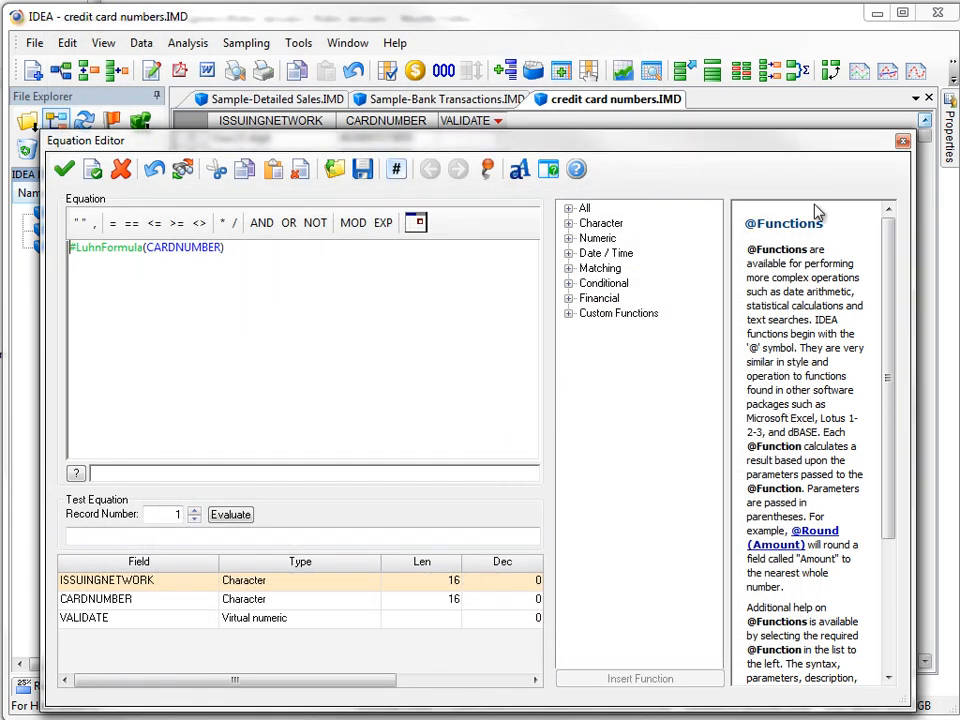
click(904, 143)
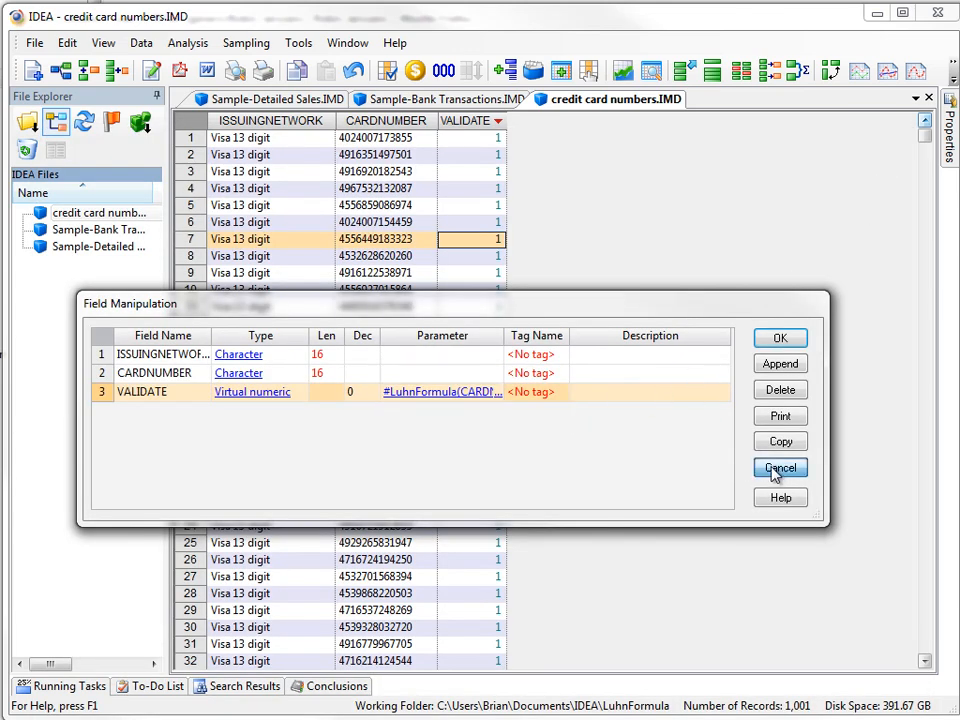
click(779, 469)
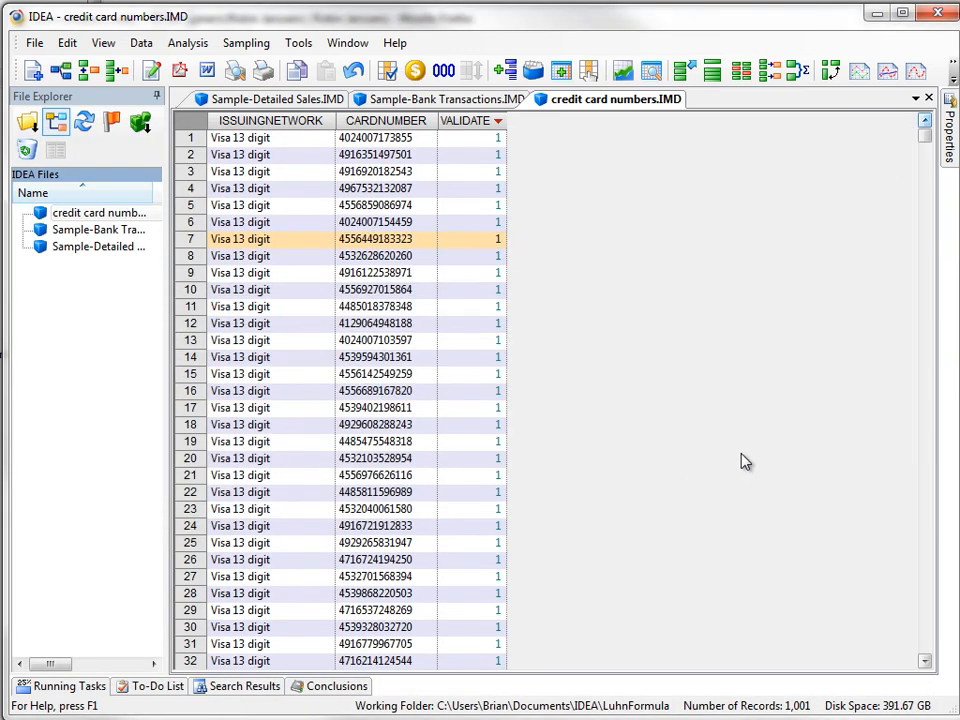